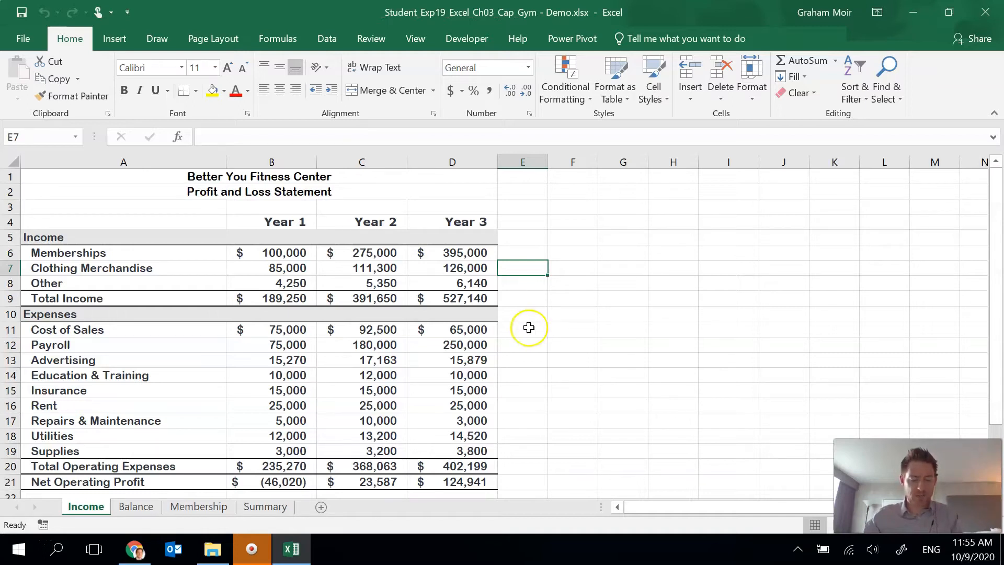
- Insert a 2-D pie chart from the expense categories in A11:A19 and their Year 3 values in D11:D19
left_click_drag(95, 330, 92, 446)
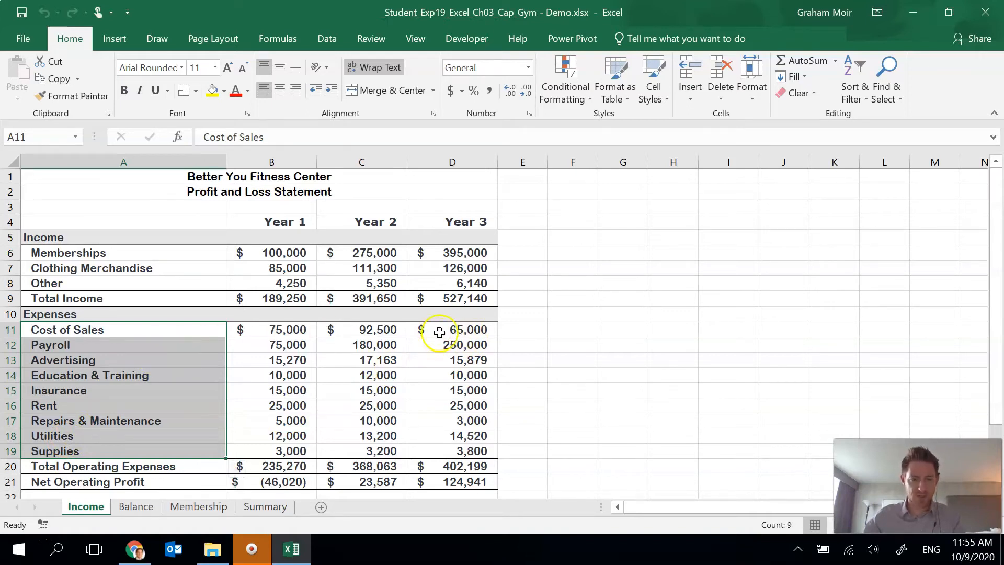
left_click_drag(445, 329, 437, 450, "ctrl")
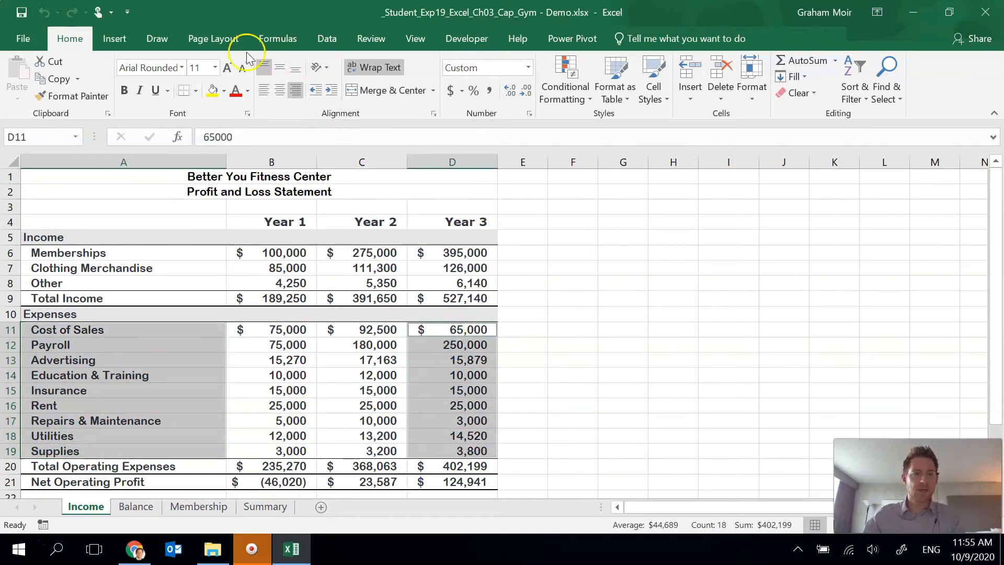
left_click(118, 41)
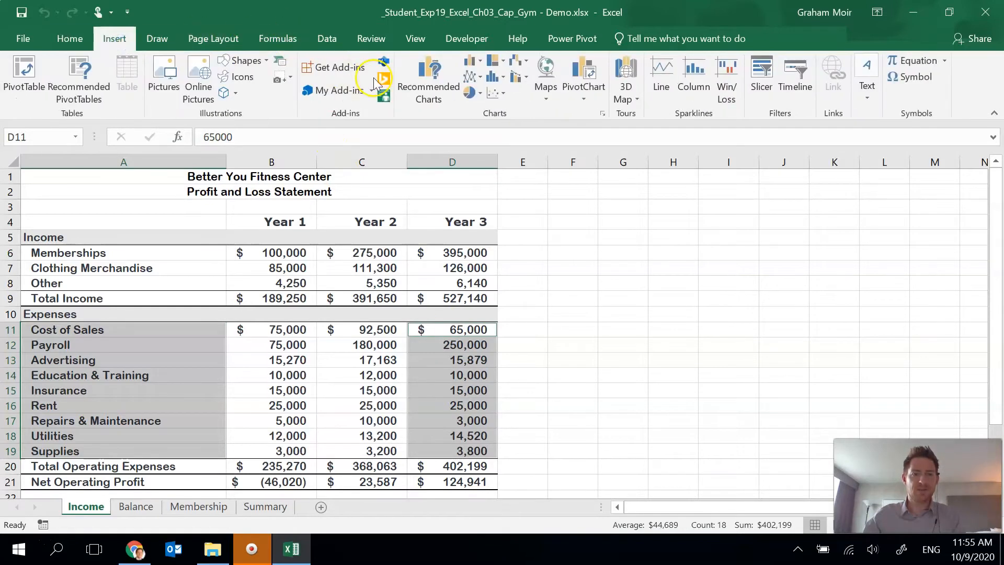
left_click(479, 95)
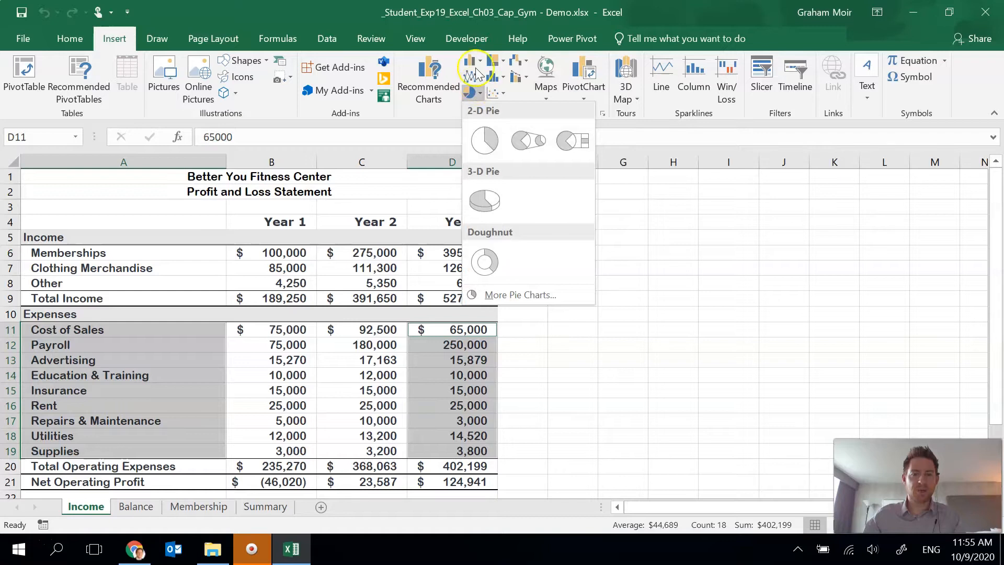
left_click(479, 91)
left_click(428, 89)
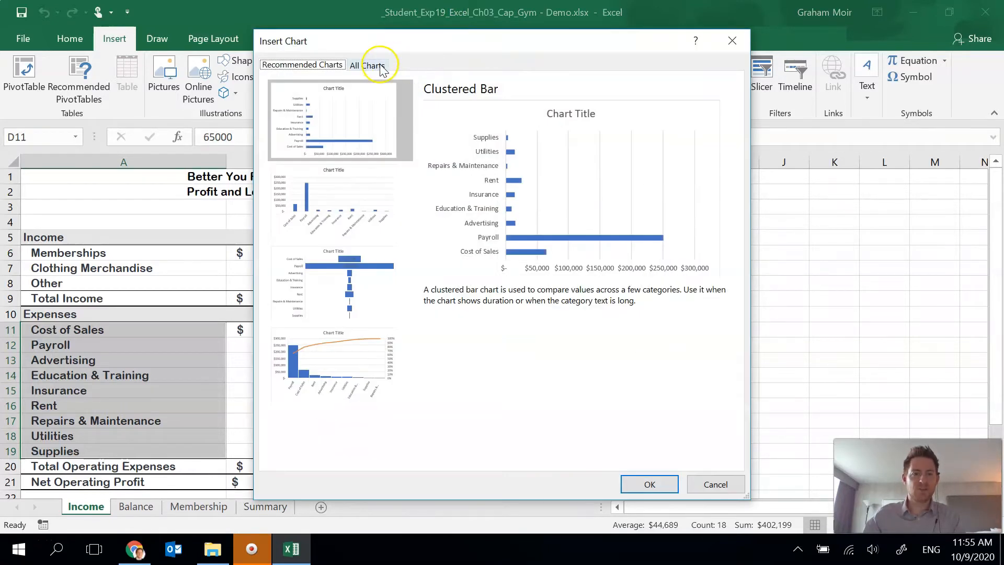
left_click(382, 68)
left_click_drag(406, 49, 472, 23)
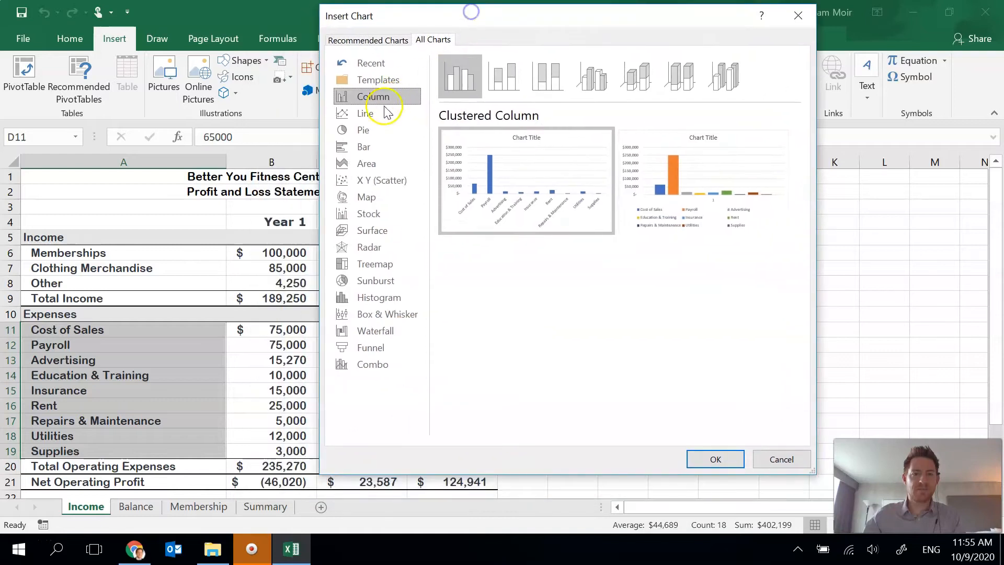
left_click(366, 131)
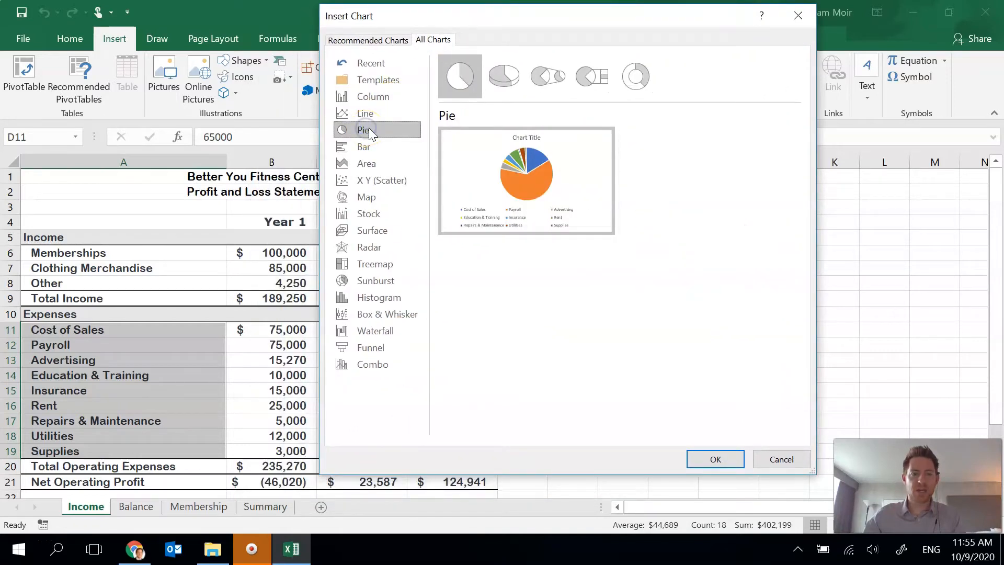
mouse_move(504, 154)
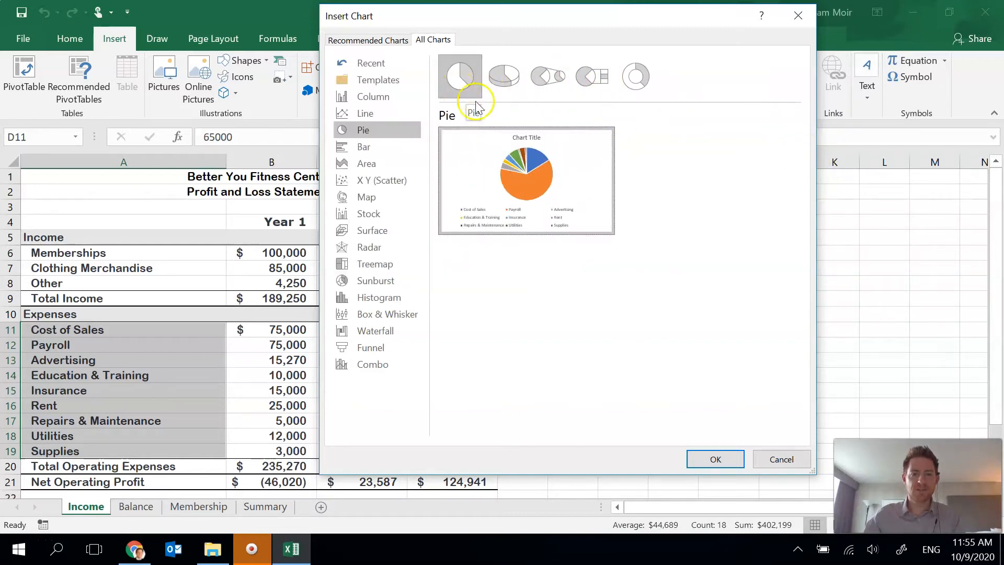
left_click(709, 459)
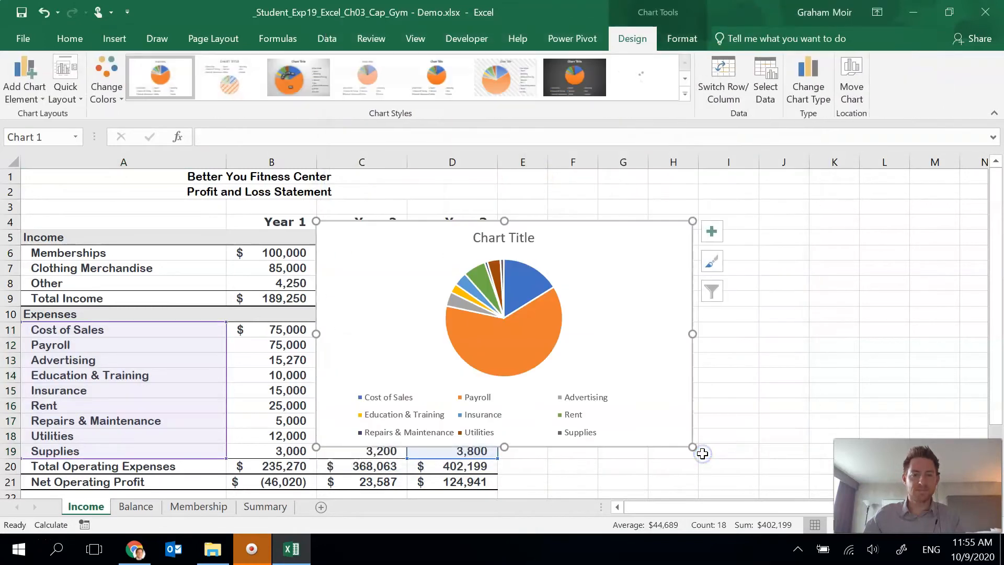
- Move the pie chart to a new sheet named Expenses and place that sheet between Membership and Summary
left_click_drag(573, 246, 634, 219)
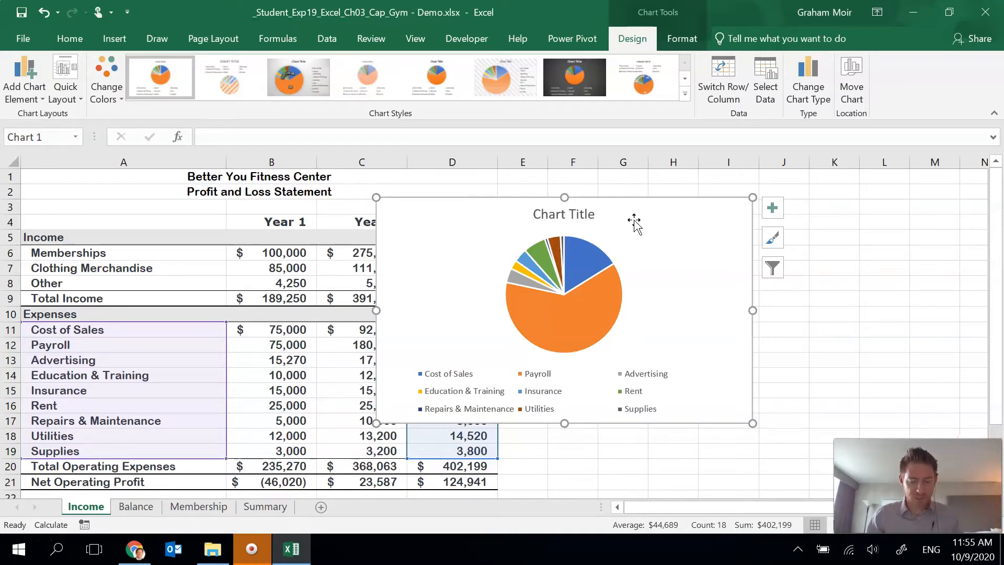
left_click(629, 226)
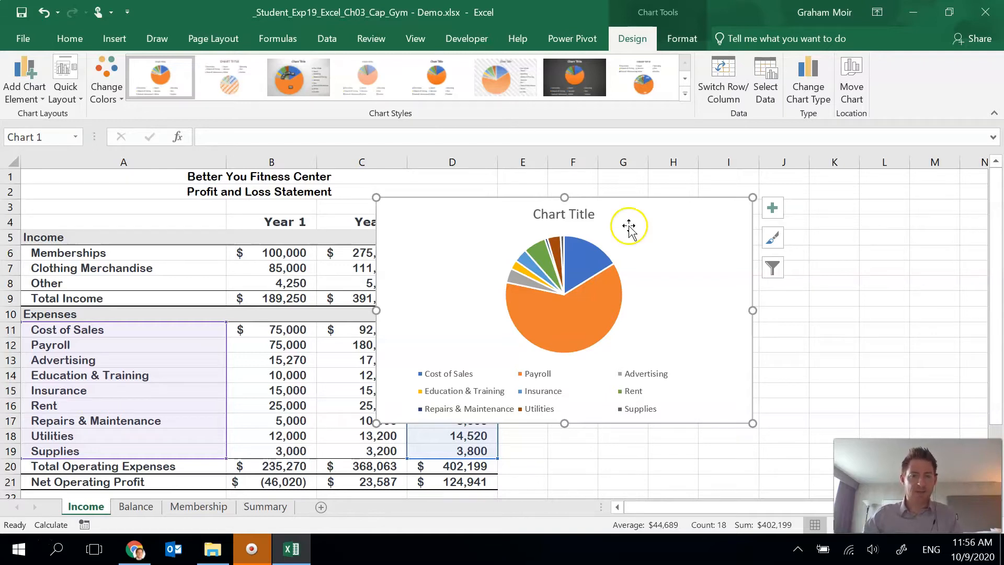
right_click(653, 243)
left_click(712, 365)
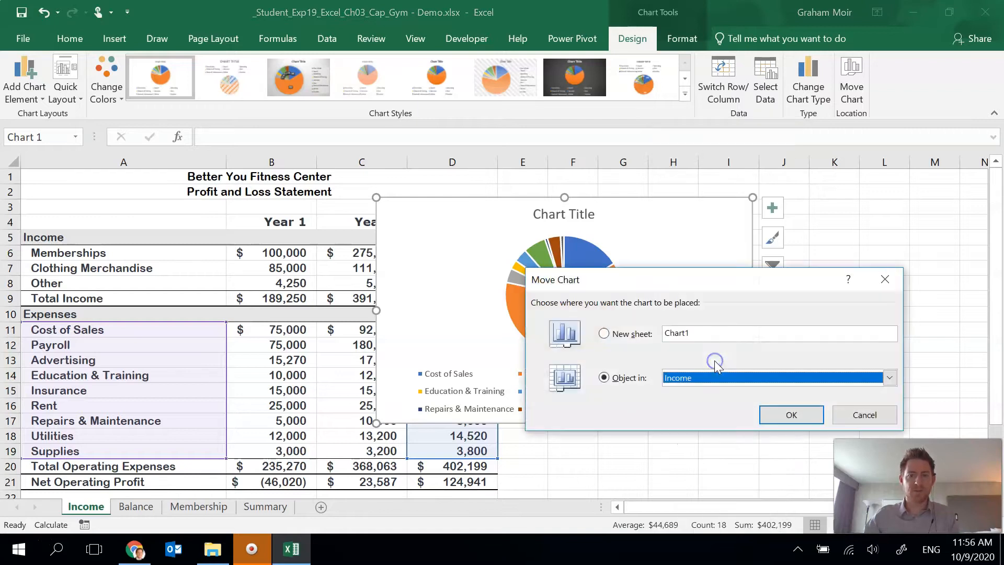
left_click(621, 334)
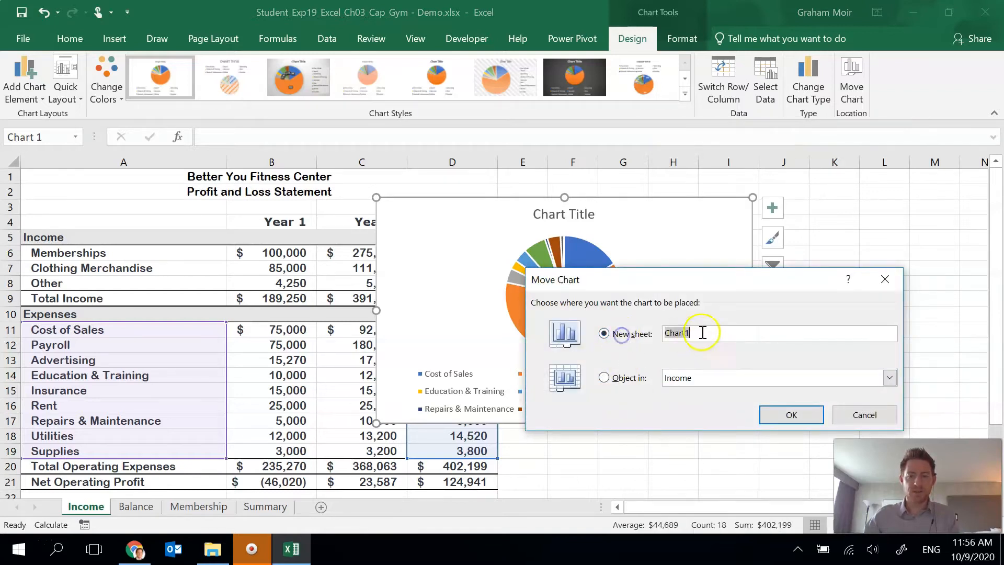
type("Expenses")
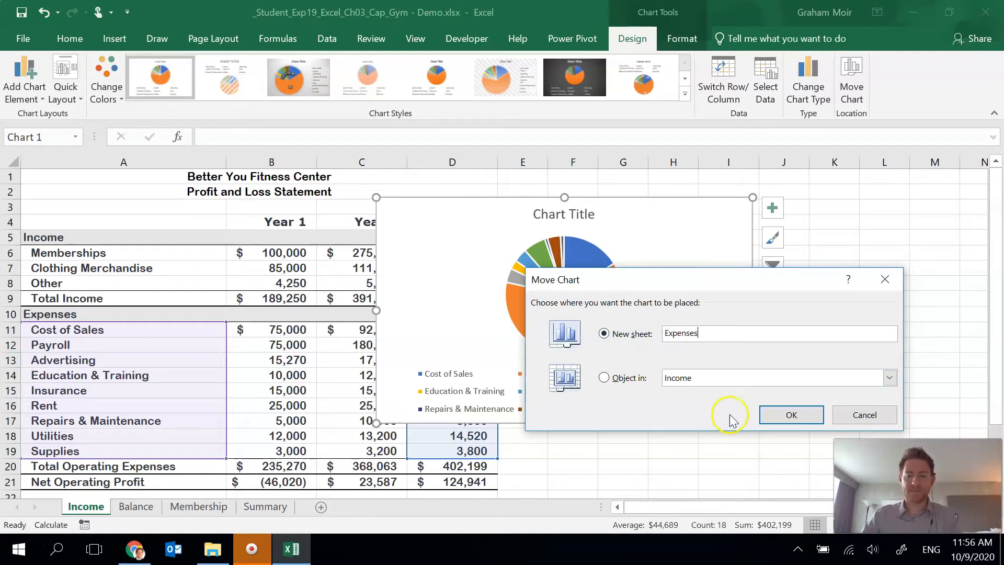
left_click(770, 418)
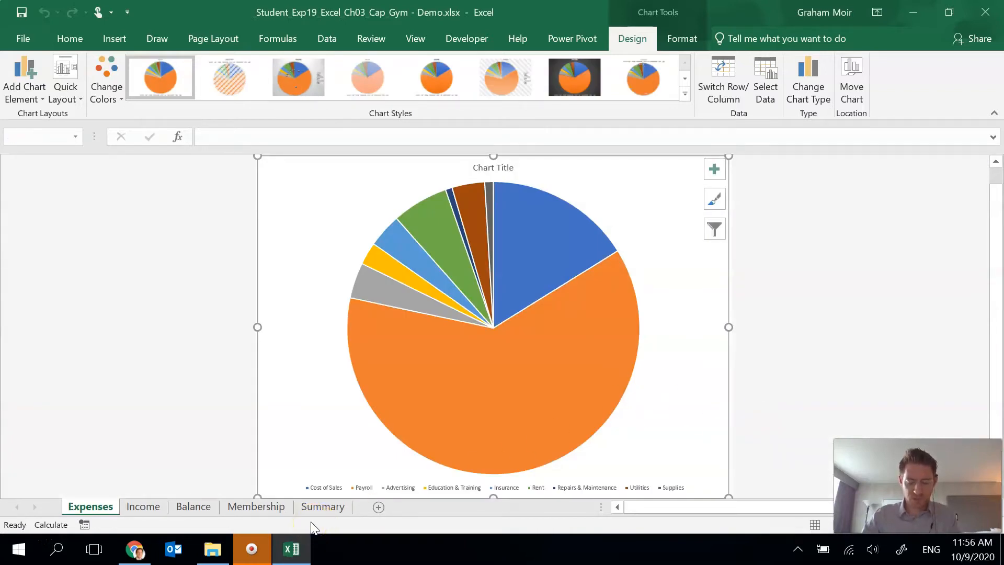
left_click_drag(82, 505, 300, 510)
left_click(228, 507)
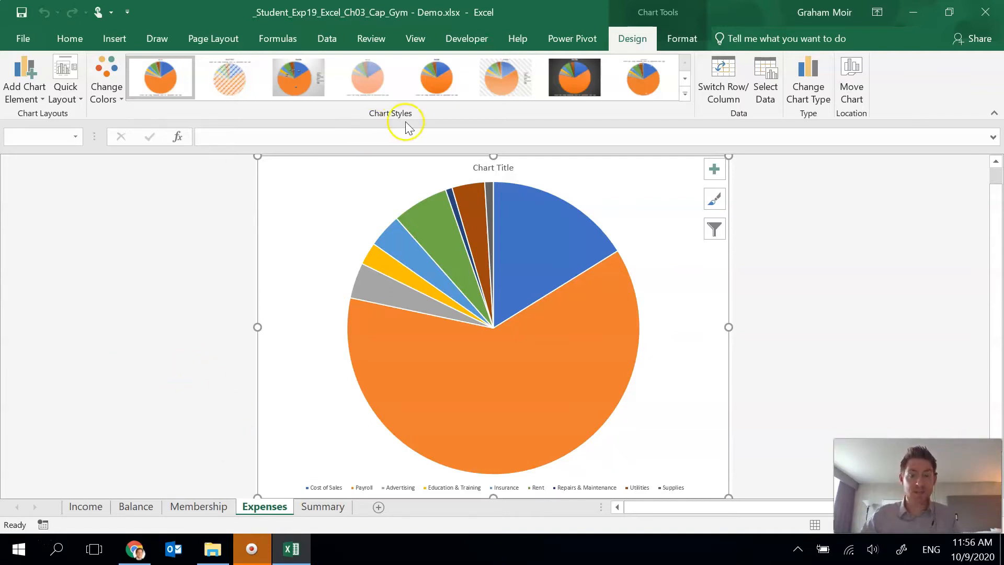
- Change the pie chart's title to "Expenses for Year 3"
left_click(481, 167)
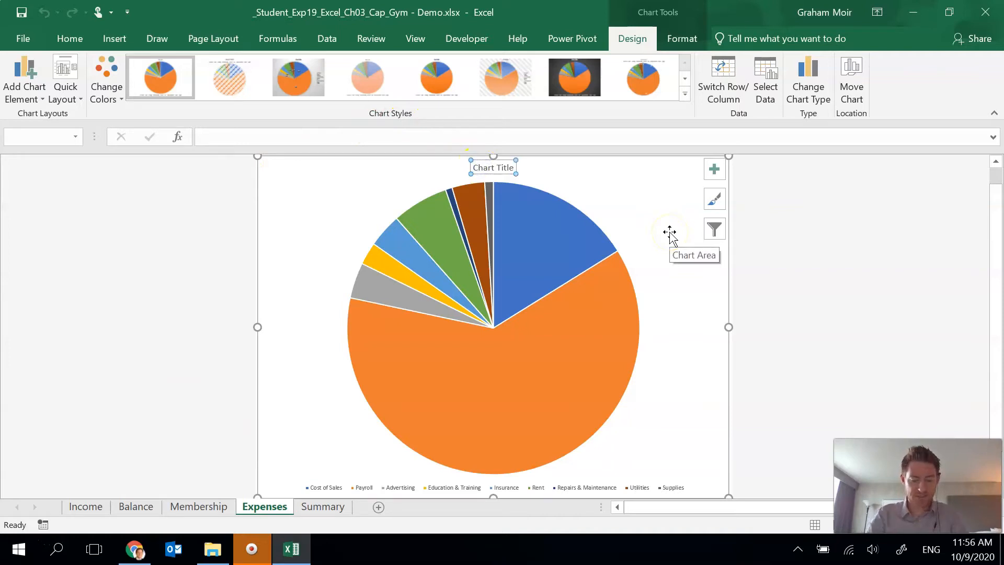
type("Expenses for Year 3")
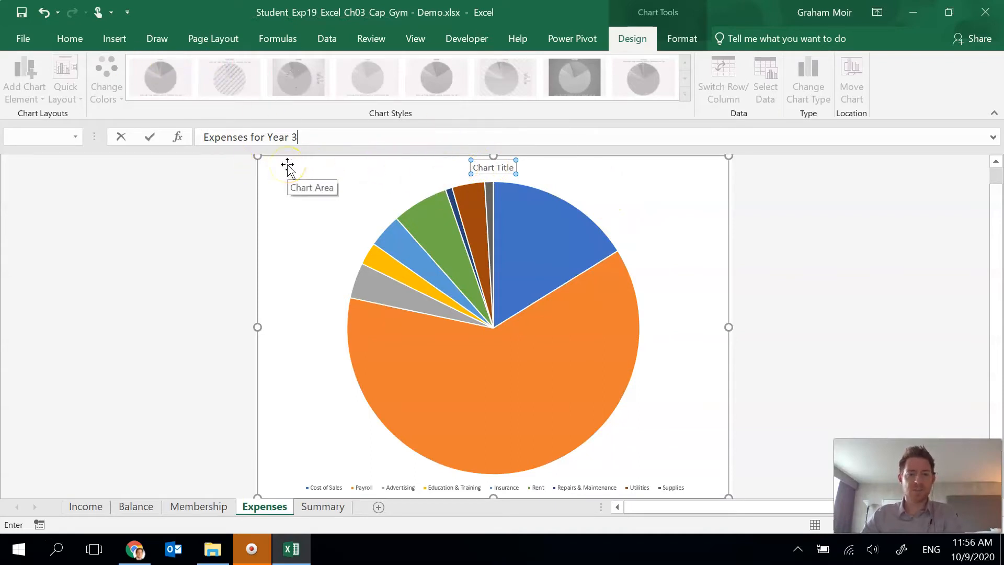
key("Return")
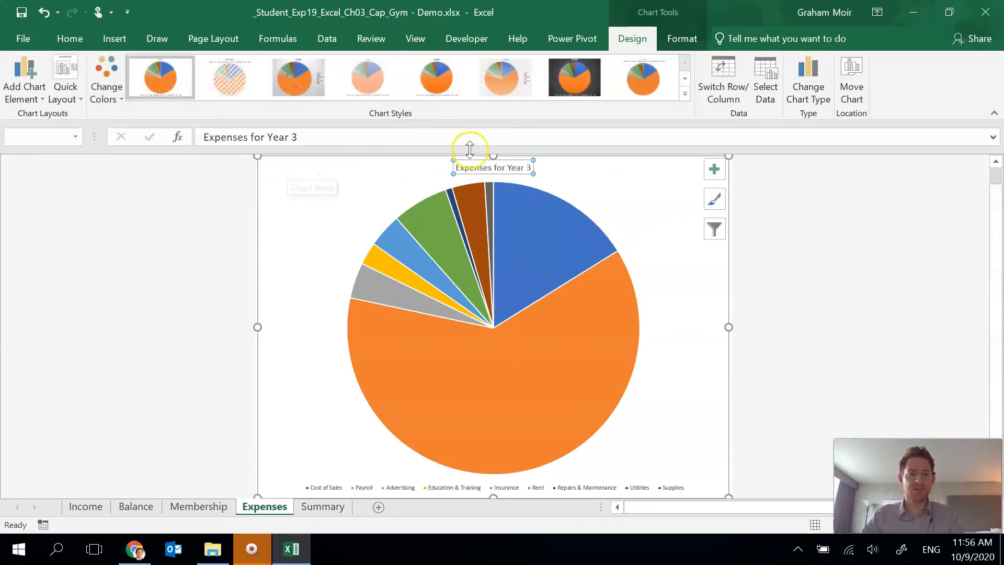
- Increase the pie chart title's font size to 20
left_click(70, 39)
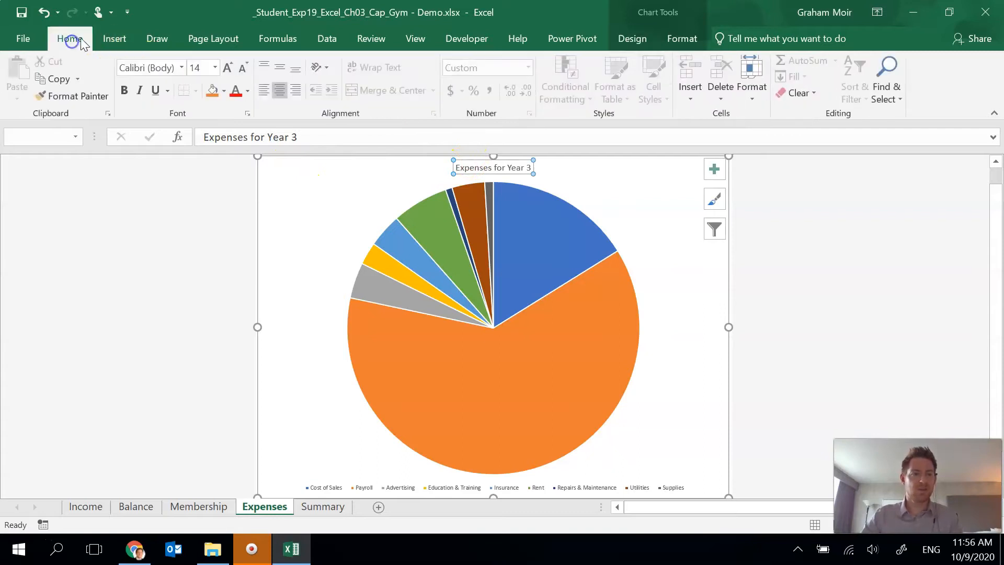
left_click(225, 72)
left_click(225, 72)
left_click(224, 72)
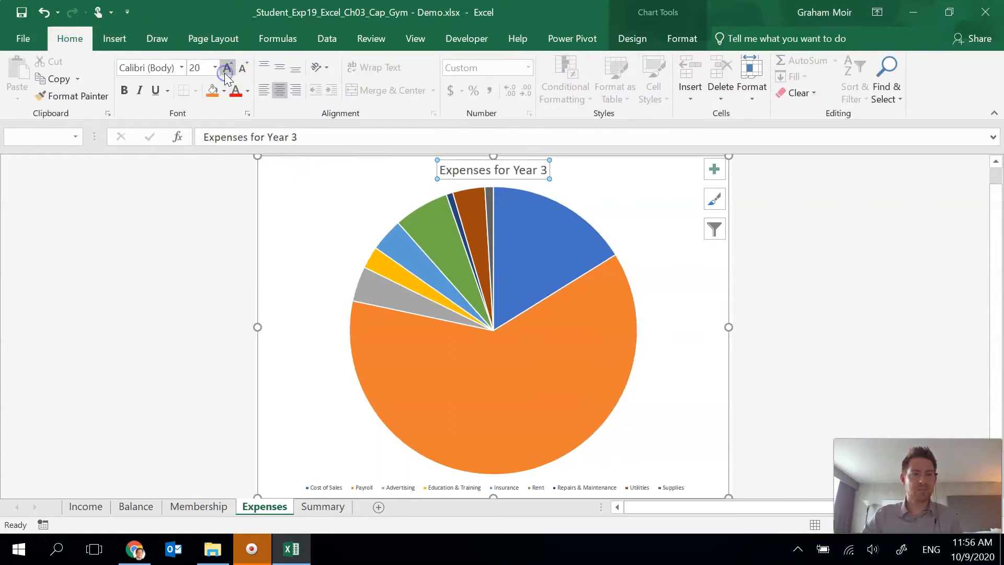
left_click(666, 181)
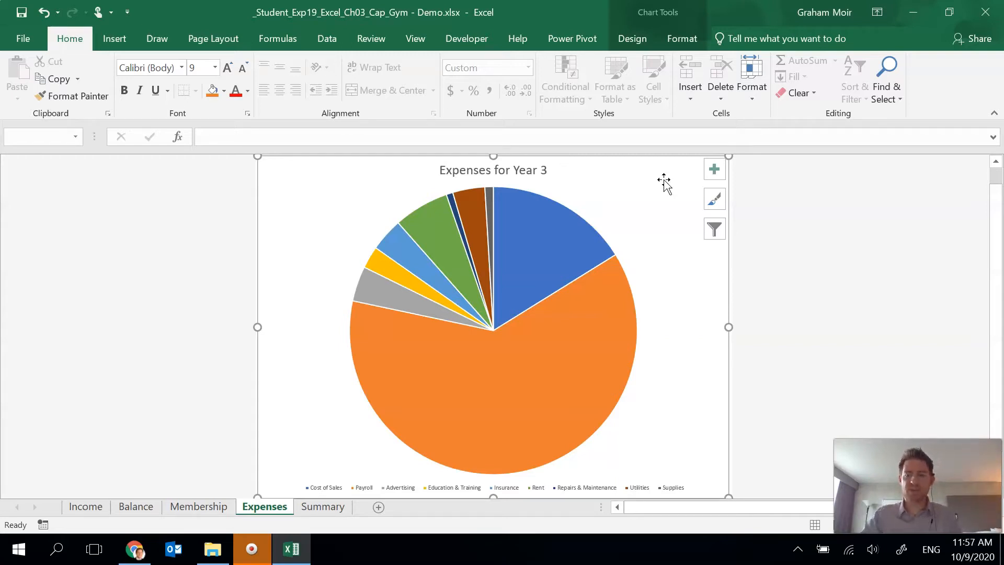
- Insert a clustered bar chart on the Income sheet from the year headings A4:D4 and the expense data A11:D19
left_click(100, 509)
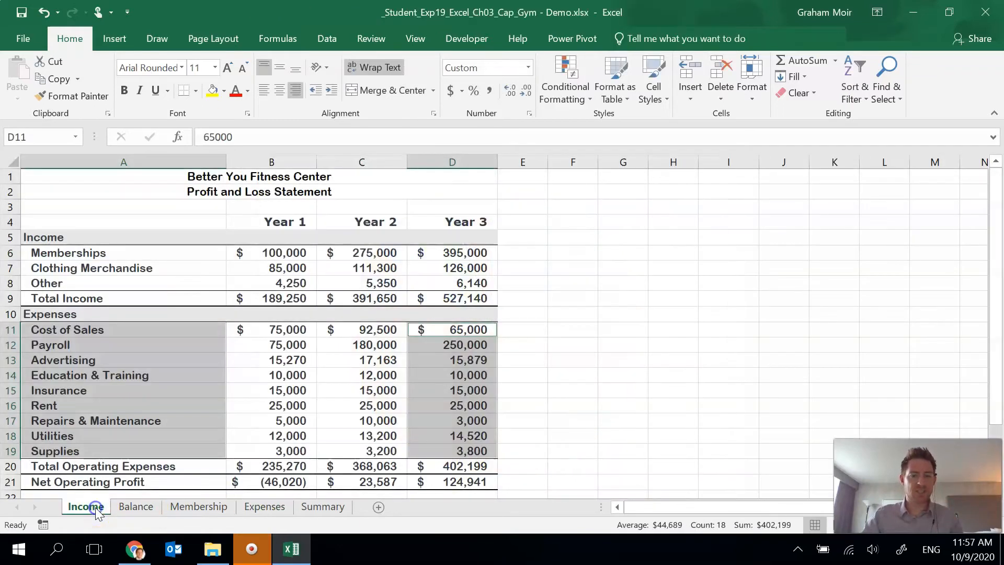
left_click(541, 318)
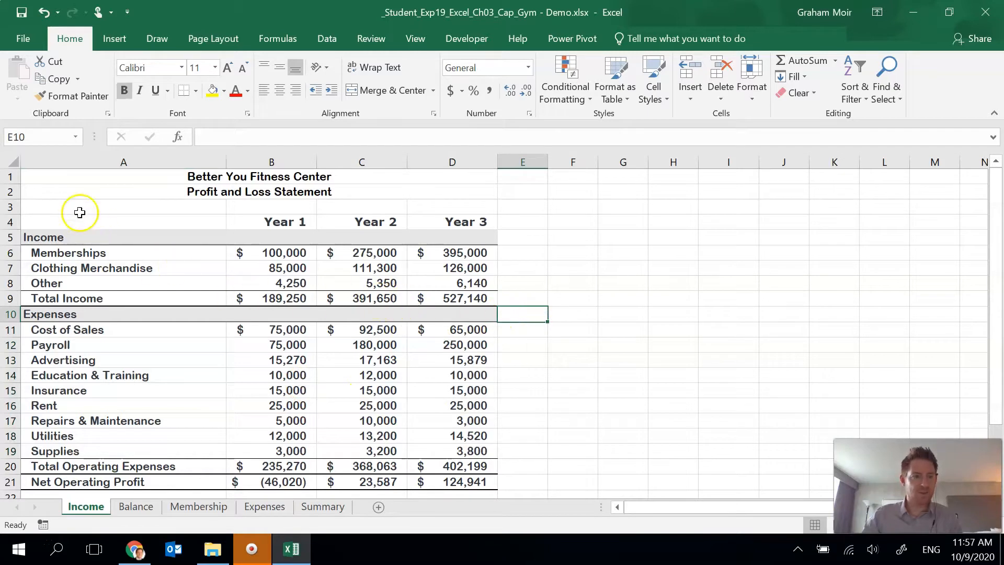
left_click_drag(64, 229, 450, 220)
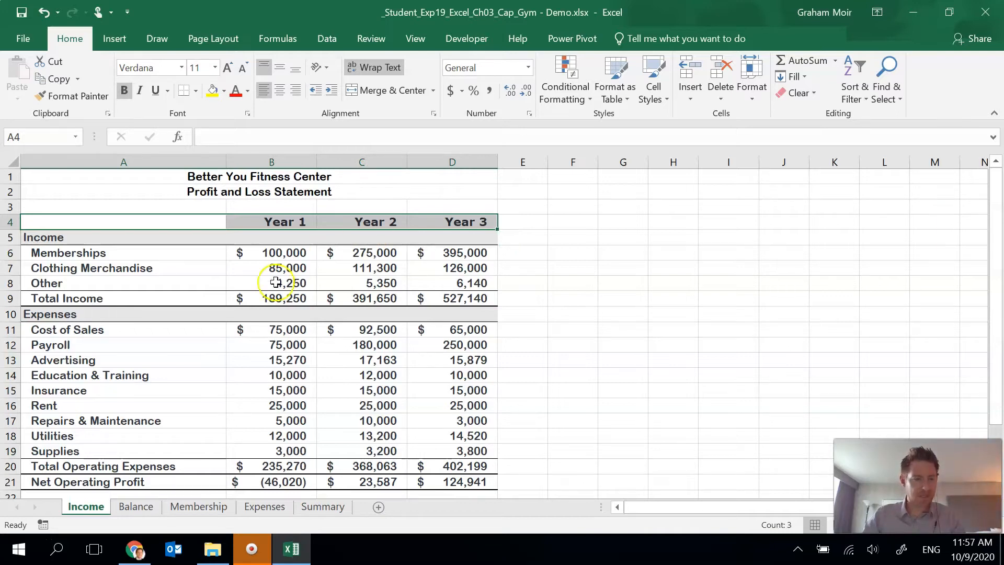
left_click_drag(65, 332, 442, 449)
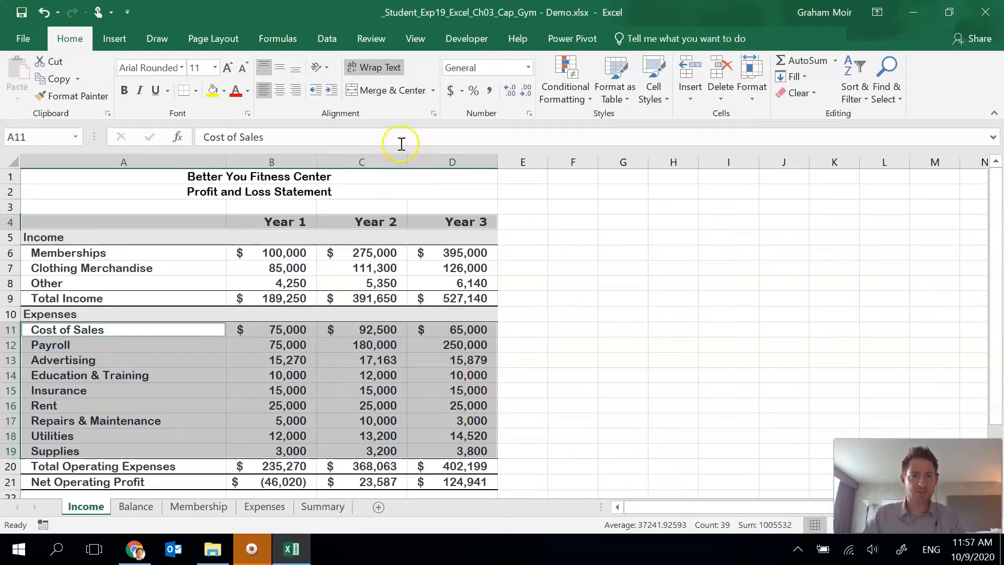
left_click(115, 38)
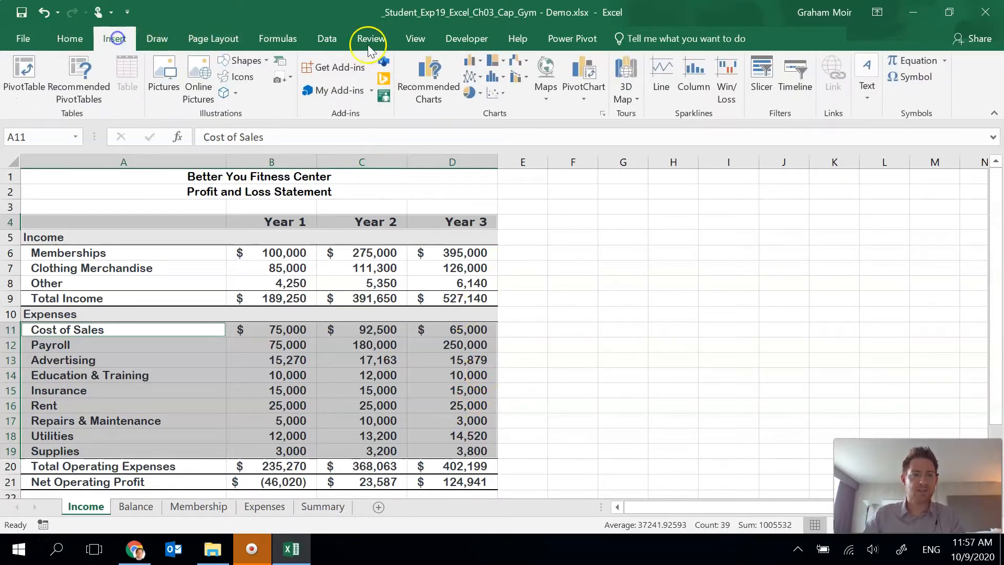
left_click(405, 88)
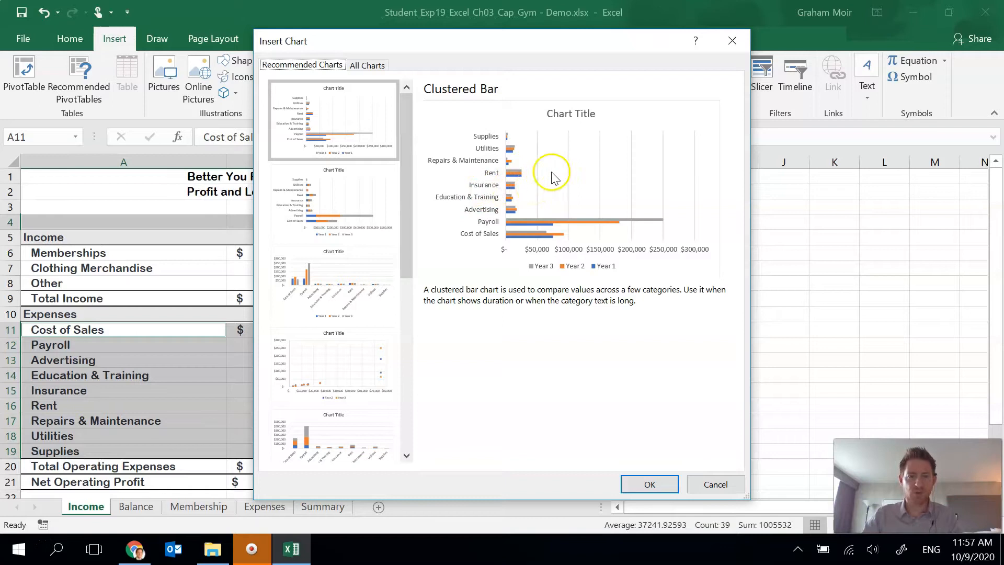
left_click(640, 476)
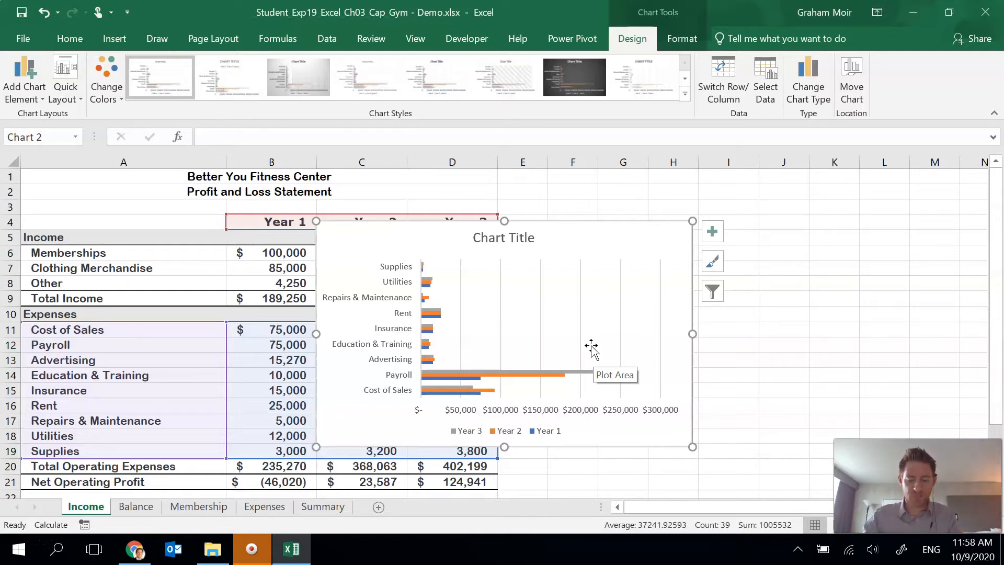
- Move the clustered bar chart onto the Summary sheet as an embedded object
right_click(656, 236)
left_click(703, 364)
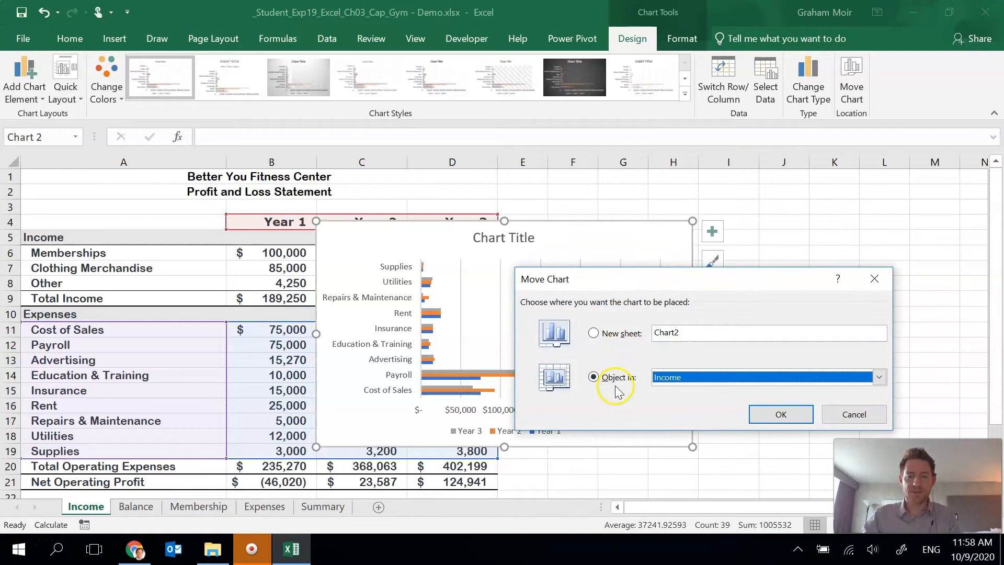
left_click(670, 378)
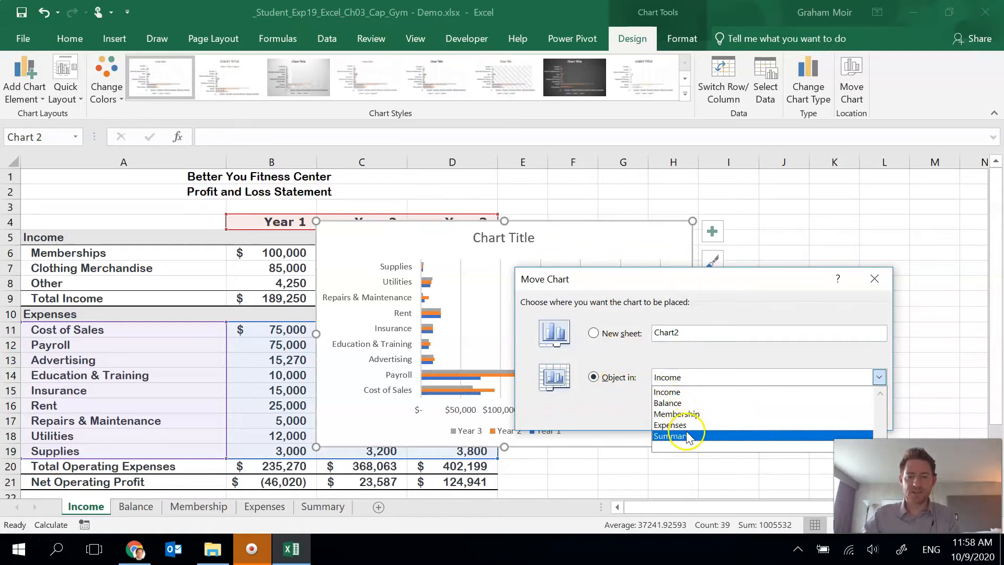
left_click(685, 435)
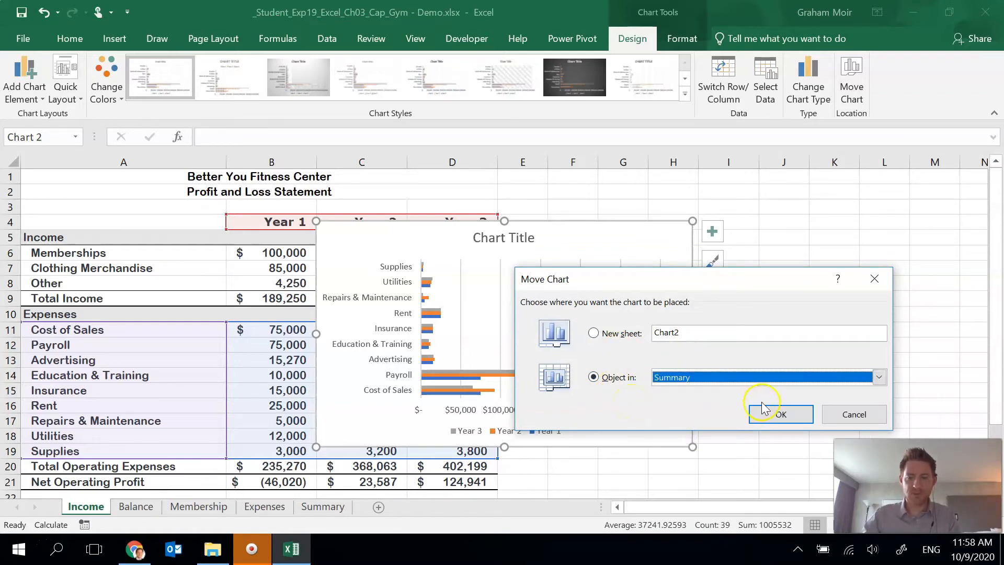
left_click(779, 413)
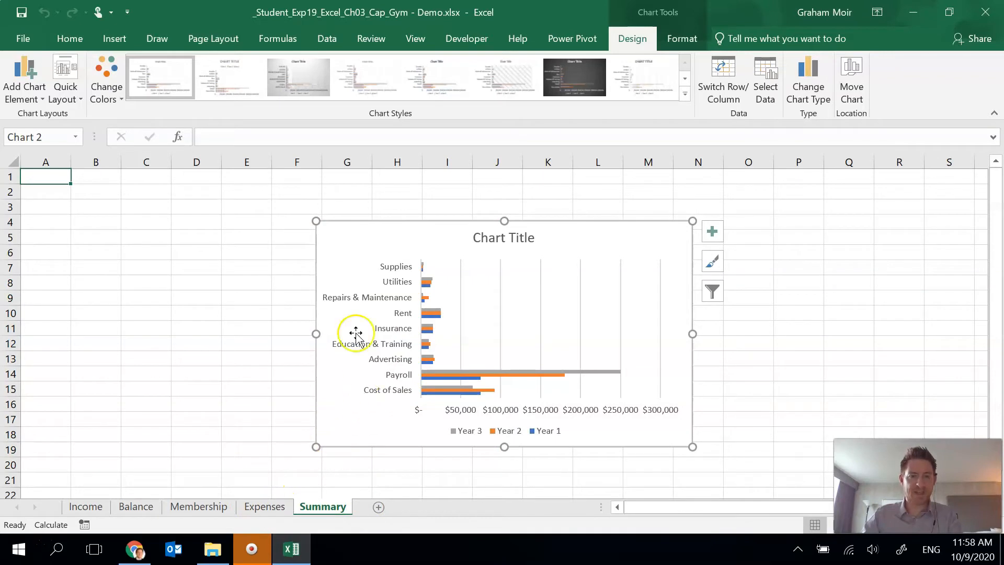
- Delete the clustered bar chart from the Summary sheet and select cell I1
left_click(327, 251)
key("Delete")
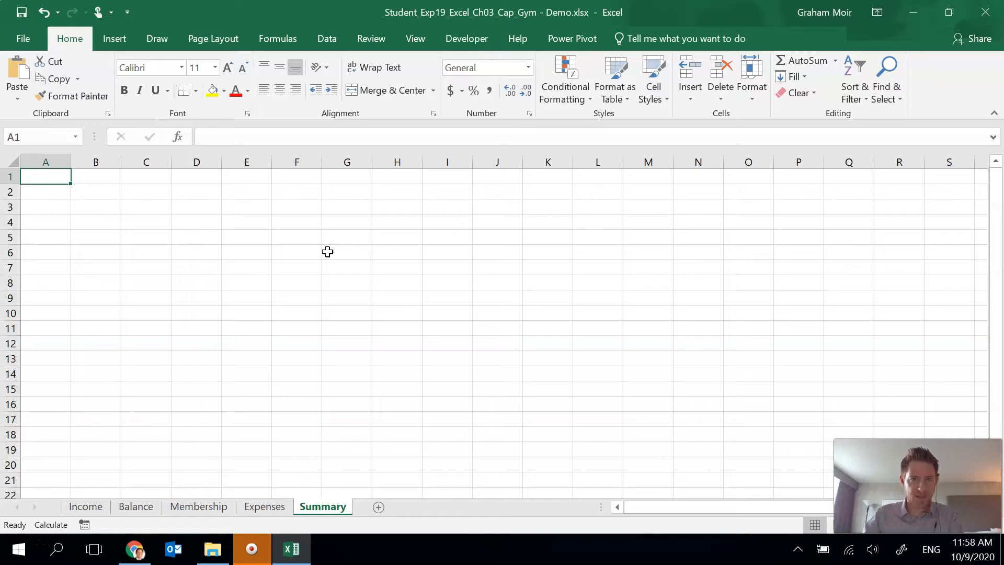
left_click(438, 179)
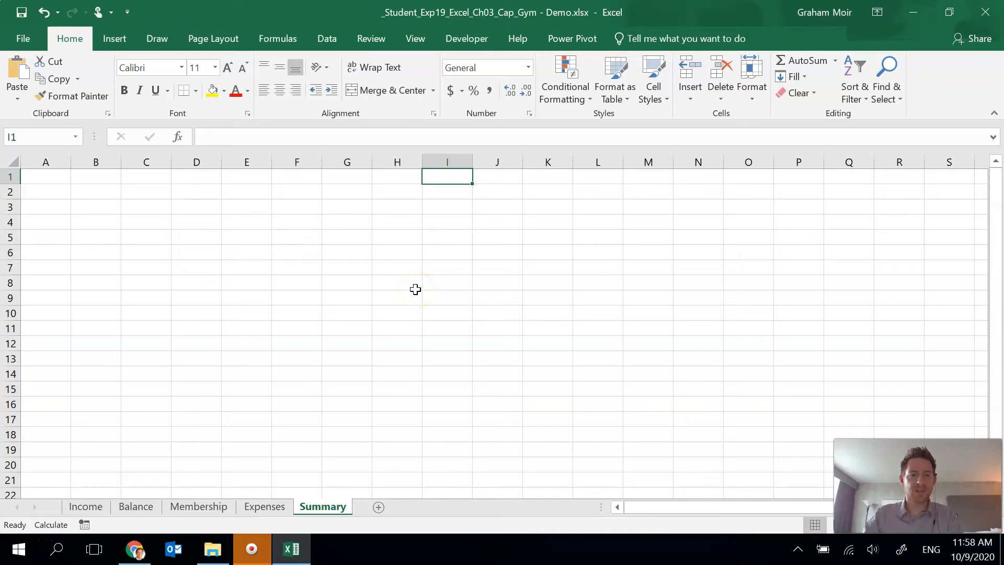
- Paste the clustered bar chart at cell I1 and title it "Expenses (Without Payroll and Cost of Sales)"
key("ctrl+v")
left_click(355, 312)
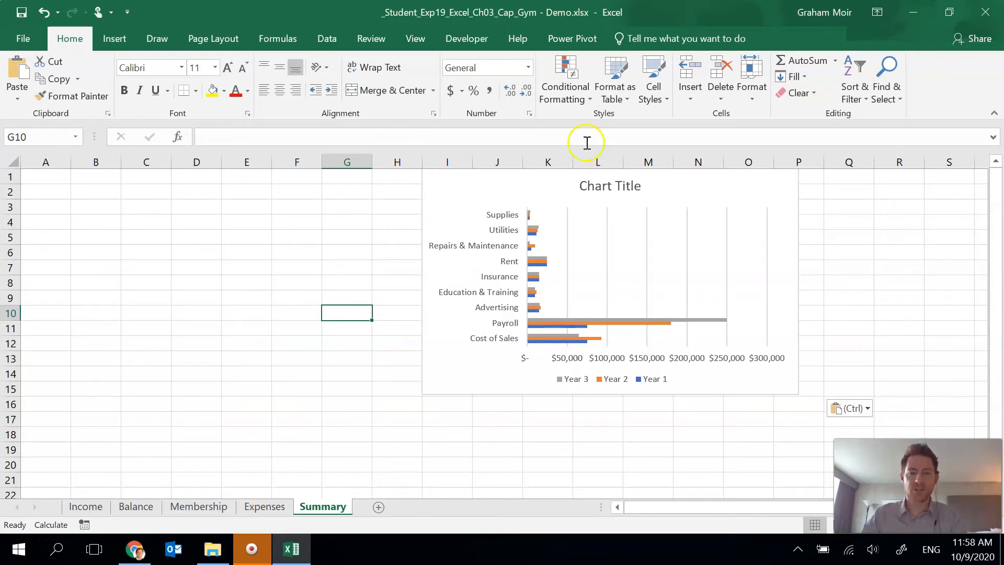
left_click(619, 178)
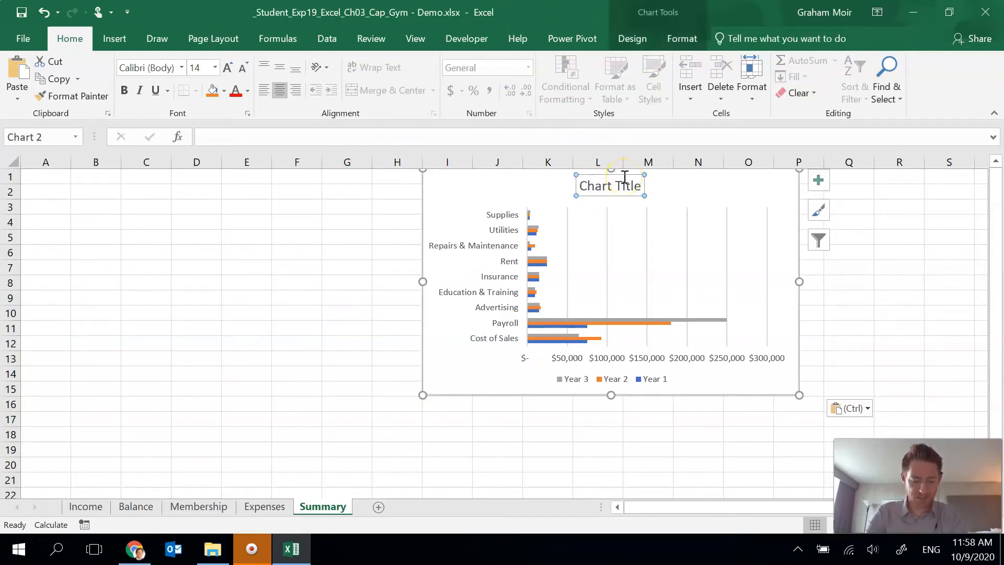
type("Ex")
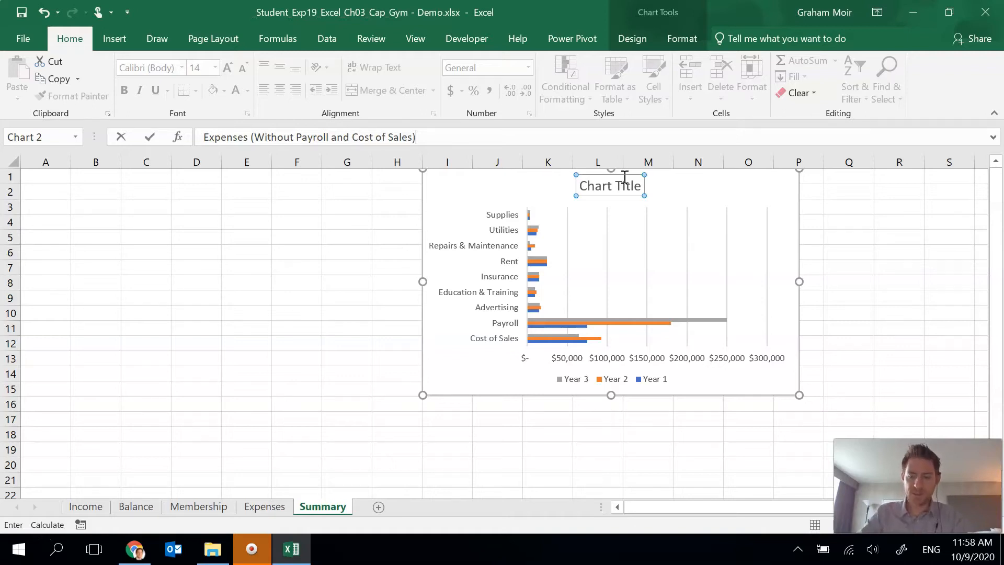
key("Return")
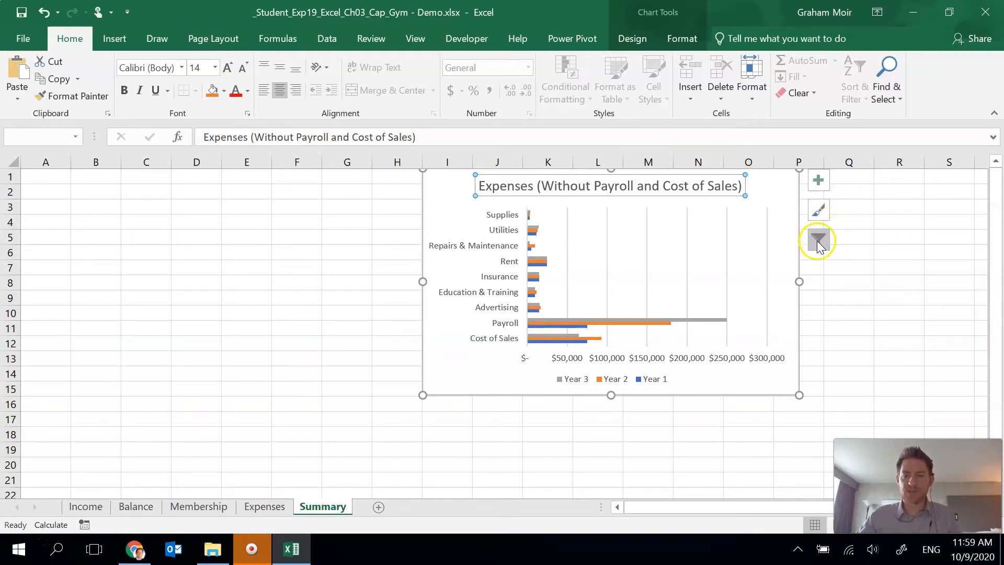
- Filter the Cost of Sales and Payroll categories out of the clustered bar chart and close the chart filters
left_click(790, 209)
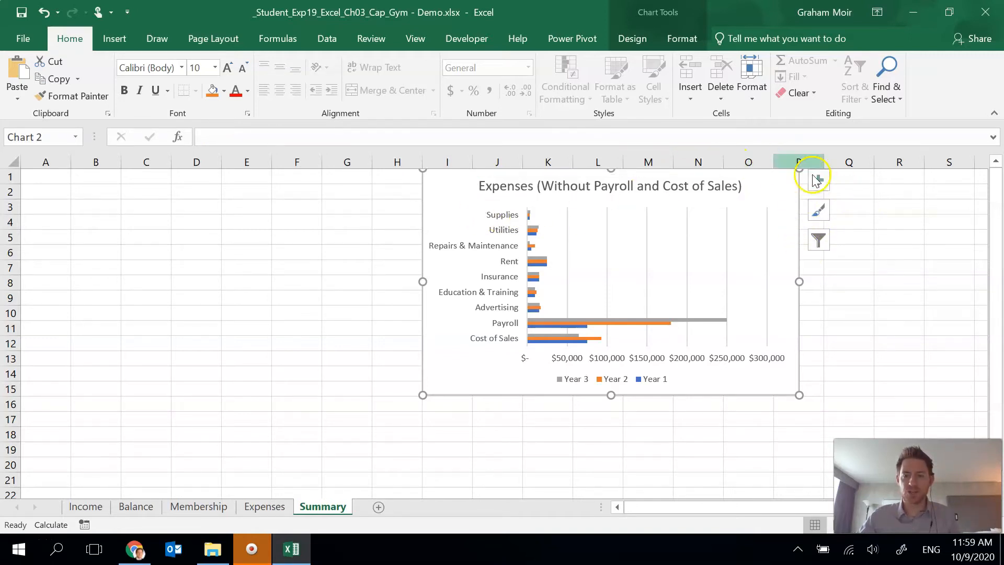
left_click(819, 241)
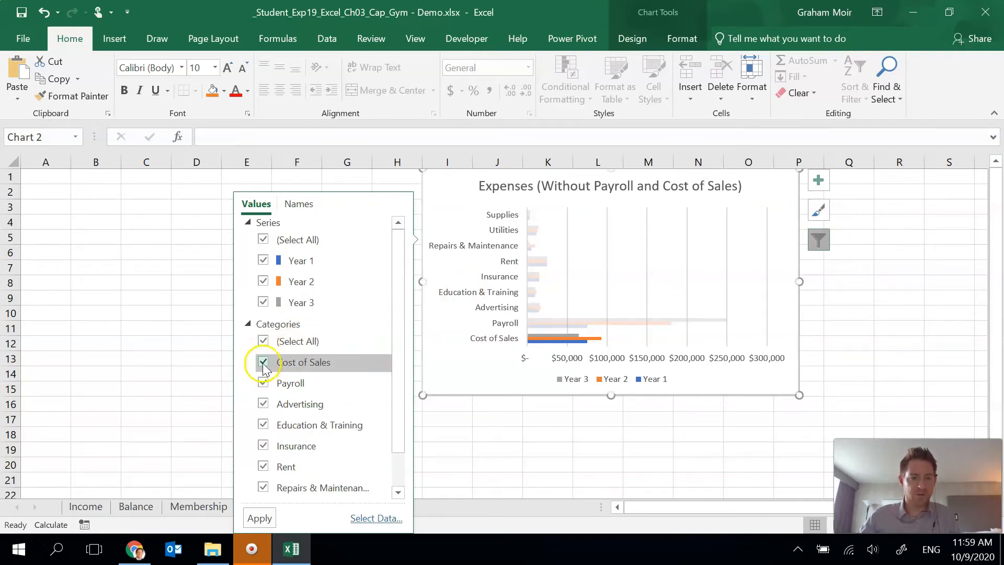
left_click(263, 382)
left_click(263, 382)
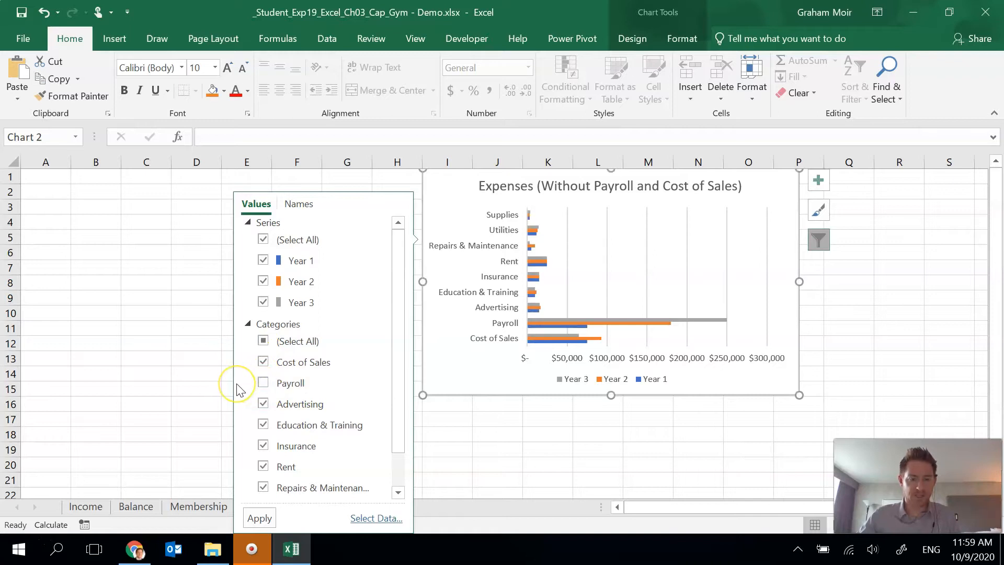
left_click(263, 361)
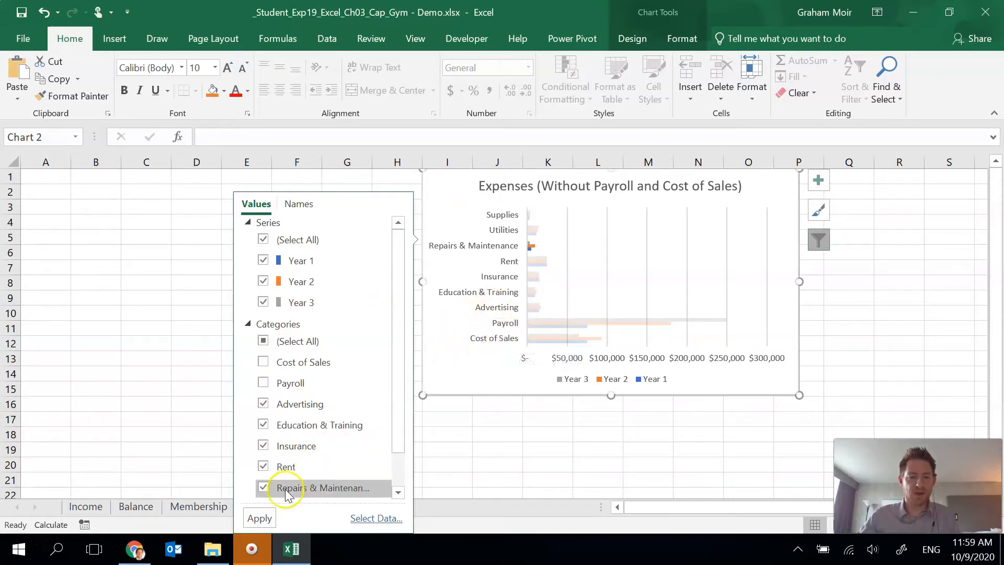
left_click(262, 518)
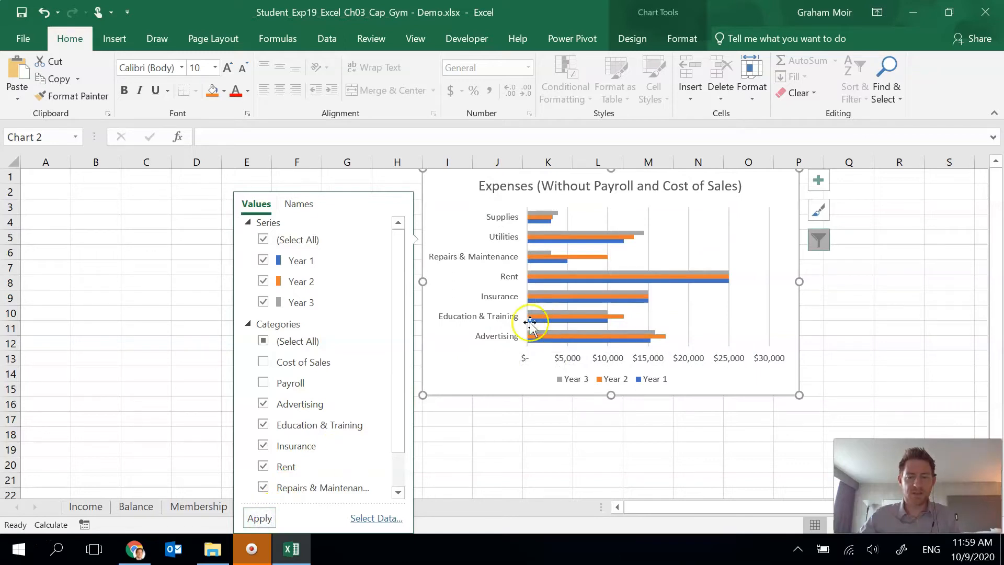
left_click(818, 242)
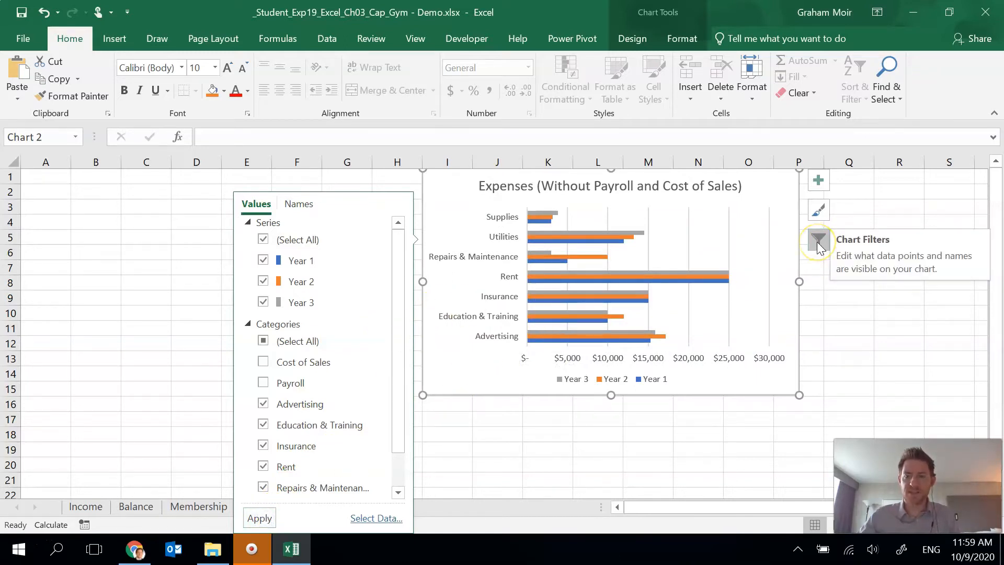
left_click(818, 242)
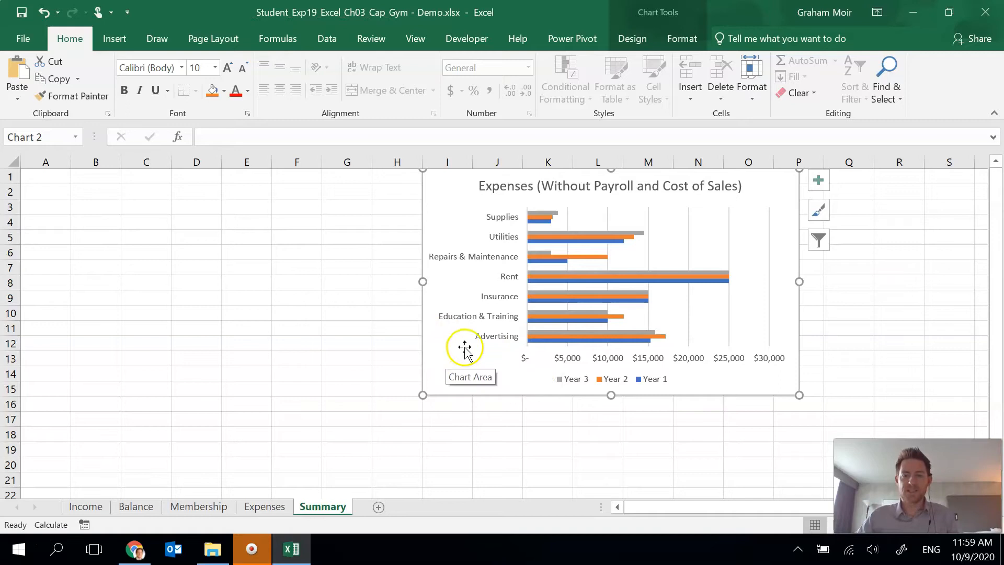
- Format the bar chart's vertical category axis so that its categories are in reverse order
double_click(493, 247)
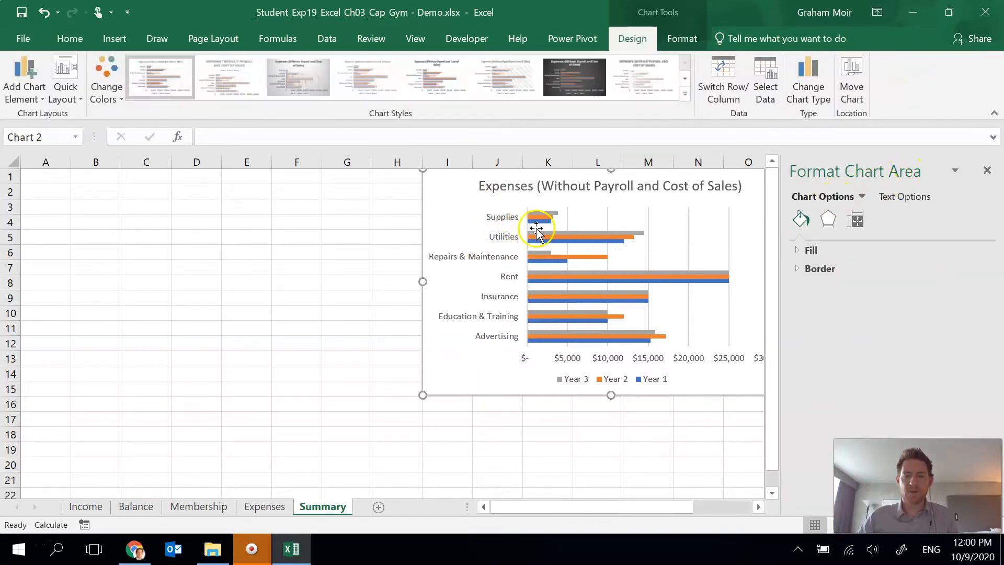
left_click(505, 224)
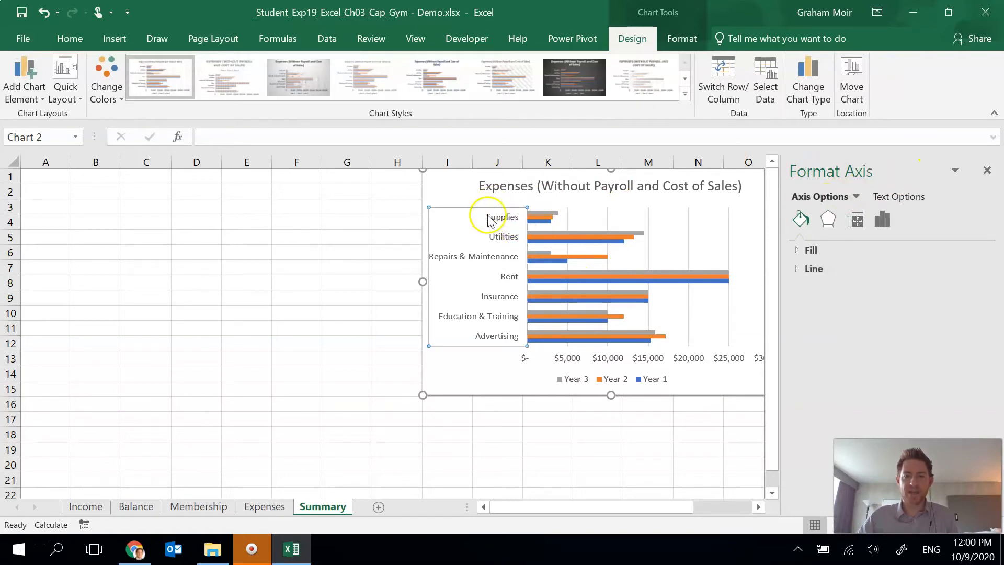
left_click(883, 220)
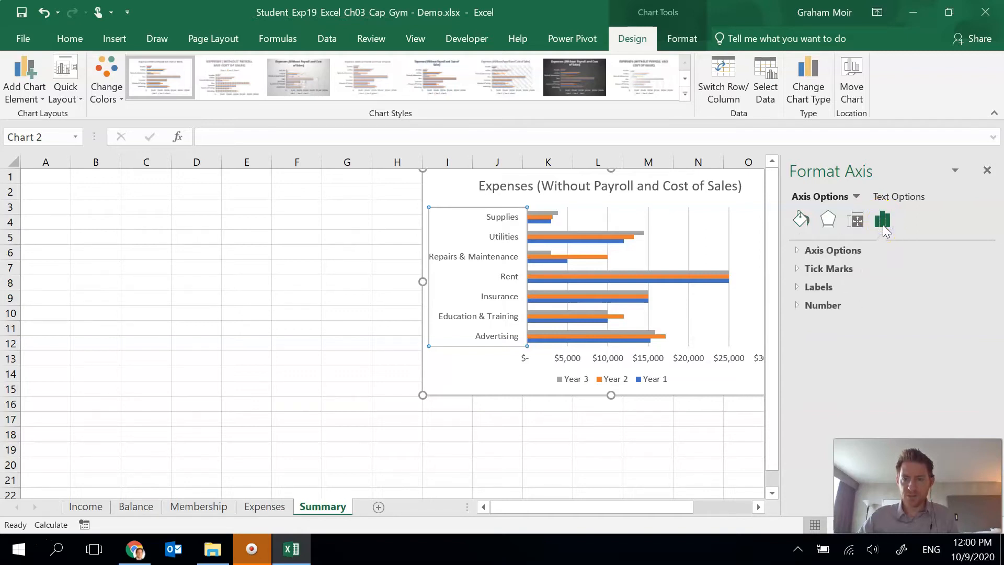
left_click(826, 249)
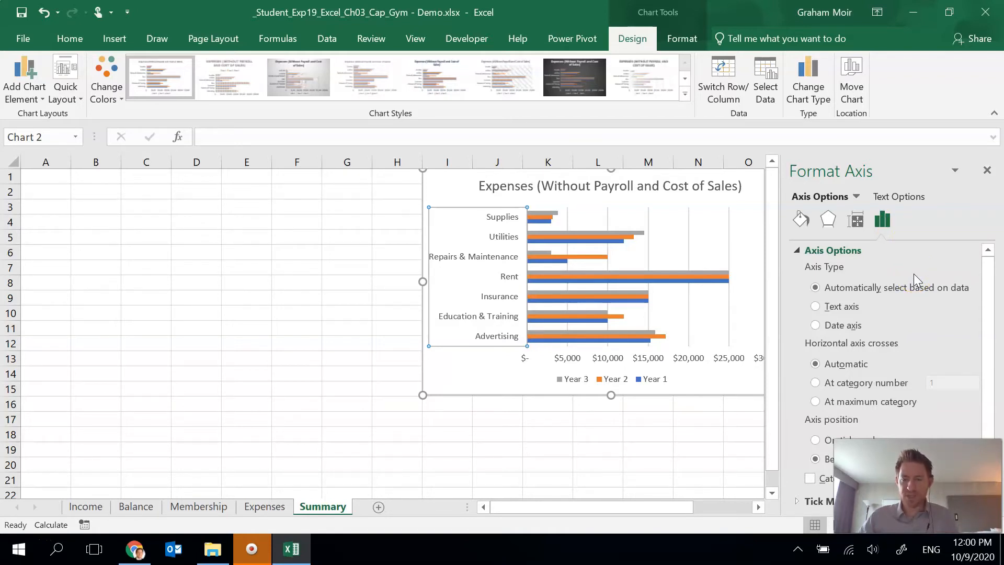
scroll(913, 274, "down", 1)
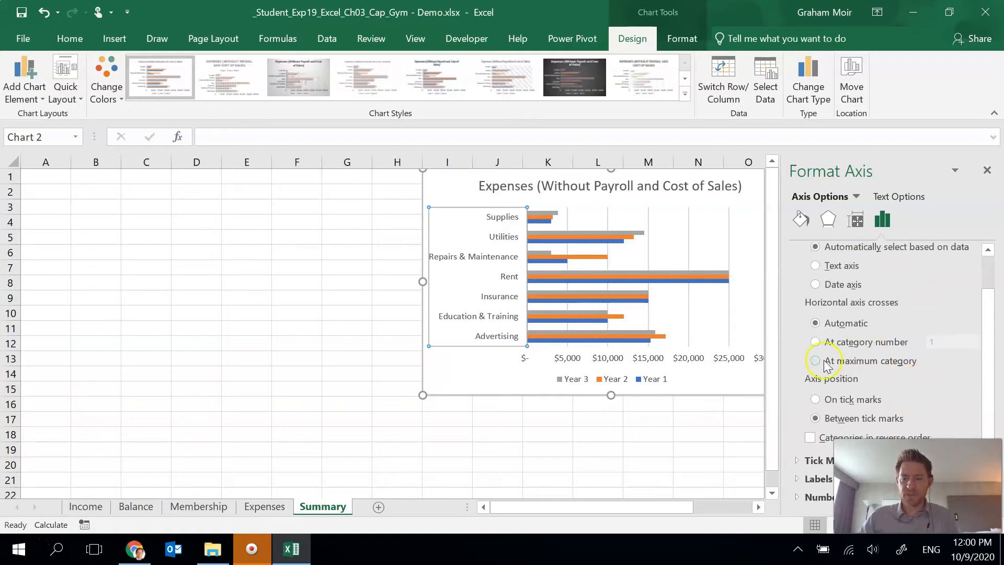
scroll(802, 356, "up", 1)
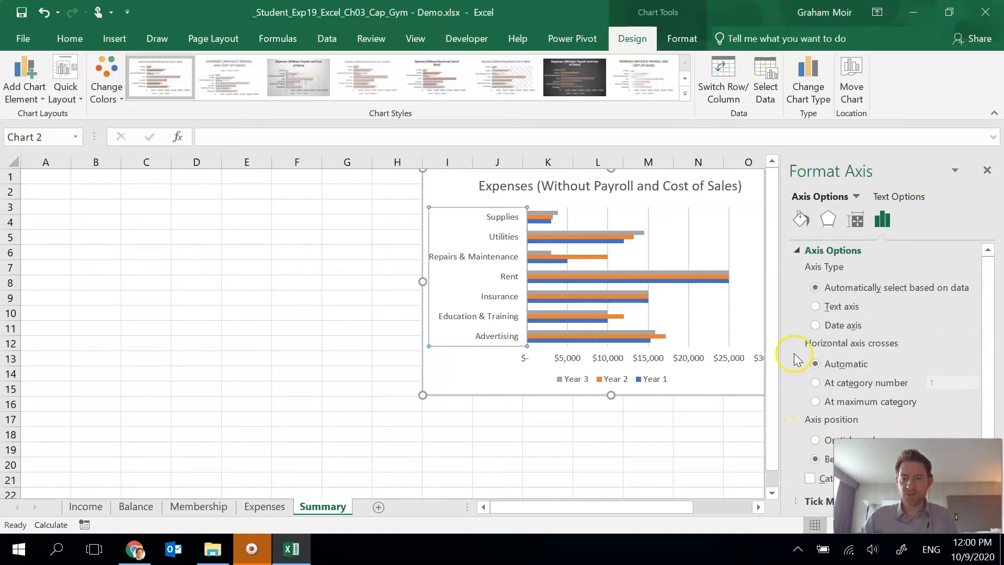
scroll(793, 366, "down", 1)
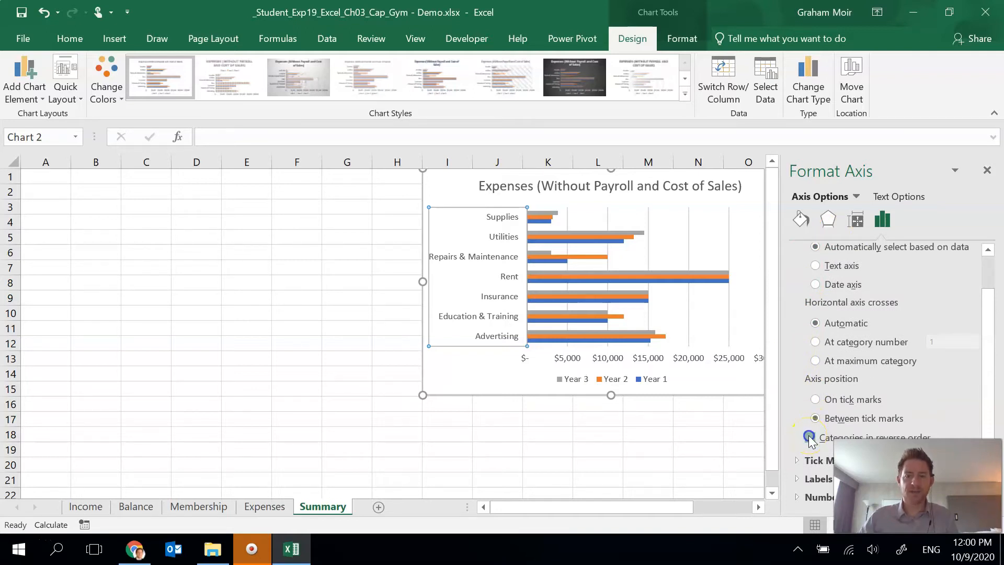
left_click(809, 437)
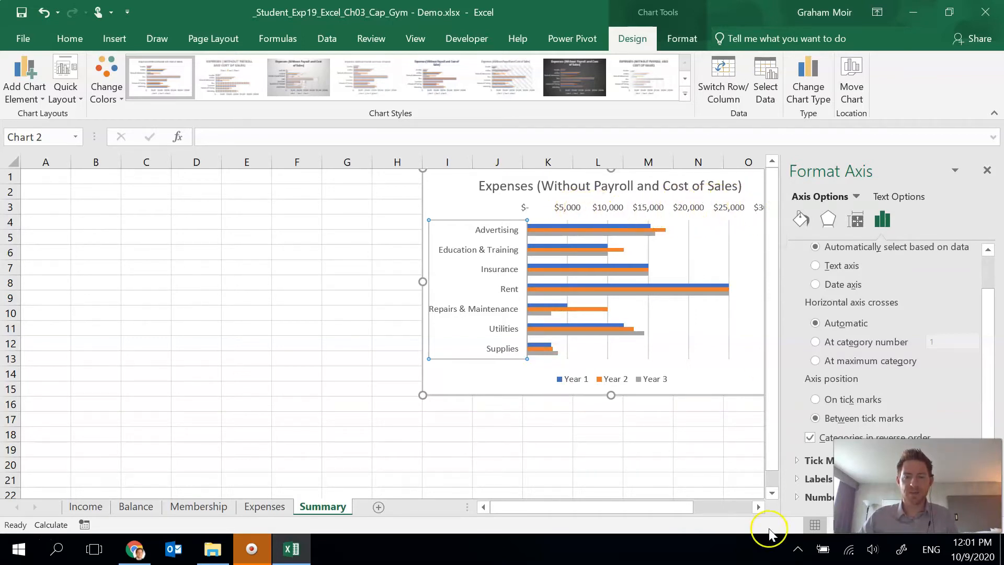
- Set the maximum bound of the bar chart's horizontal value axis to 25000
left_click(758, 507)
left_click(759, 507)
left_click(759, 508)
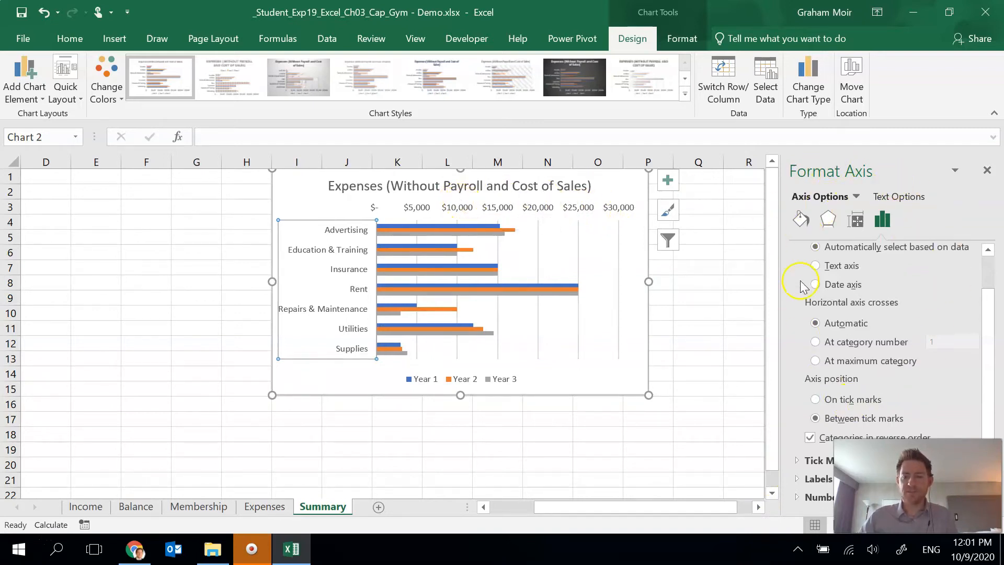
left_click(491, 212)
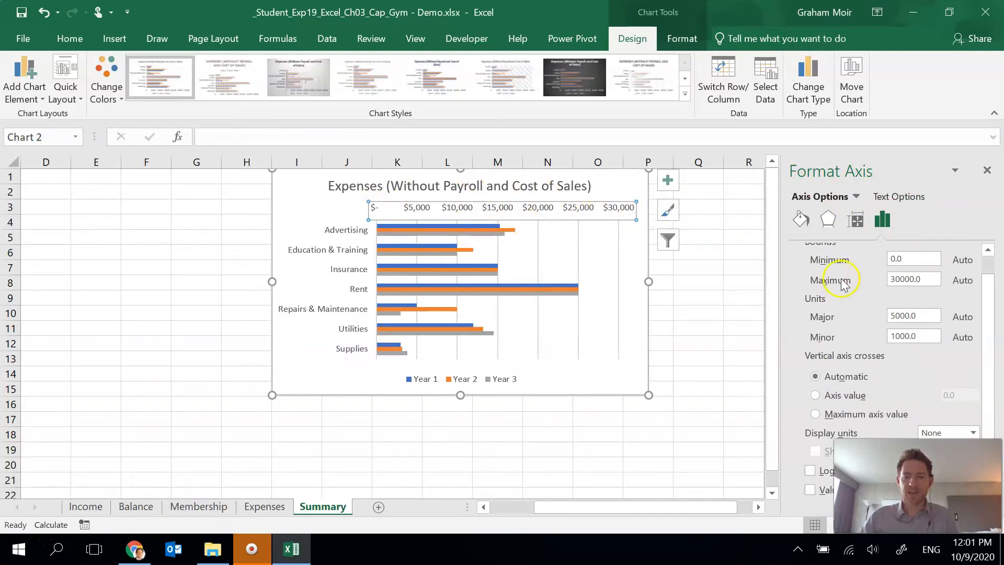
scroll(842, 293, "up", 1)
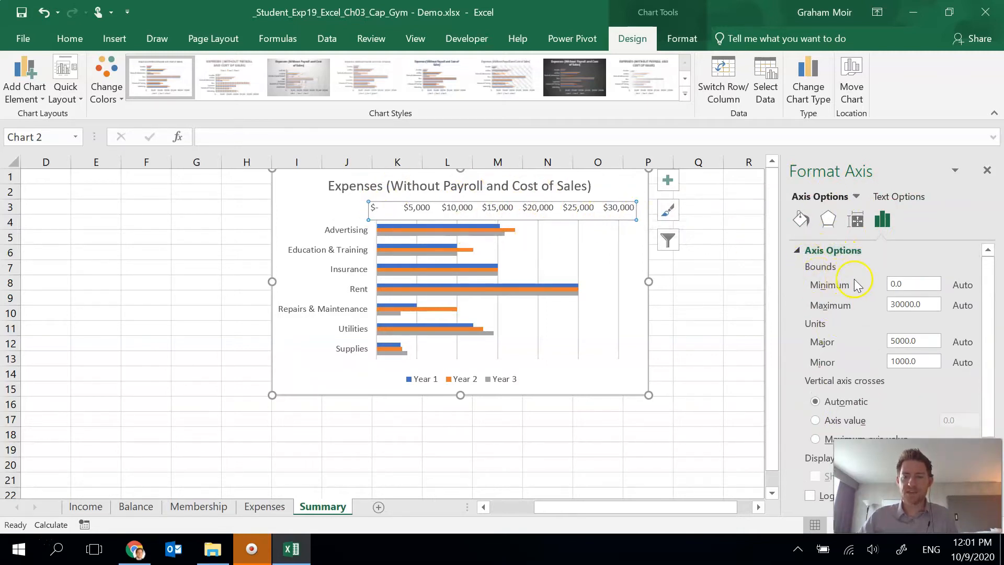
left_click_drag(900, 304, 887, 304)
type("25")
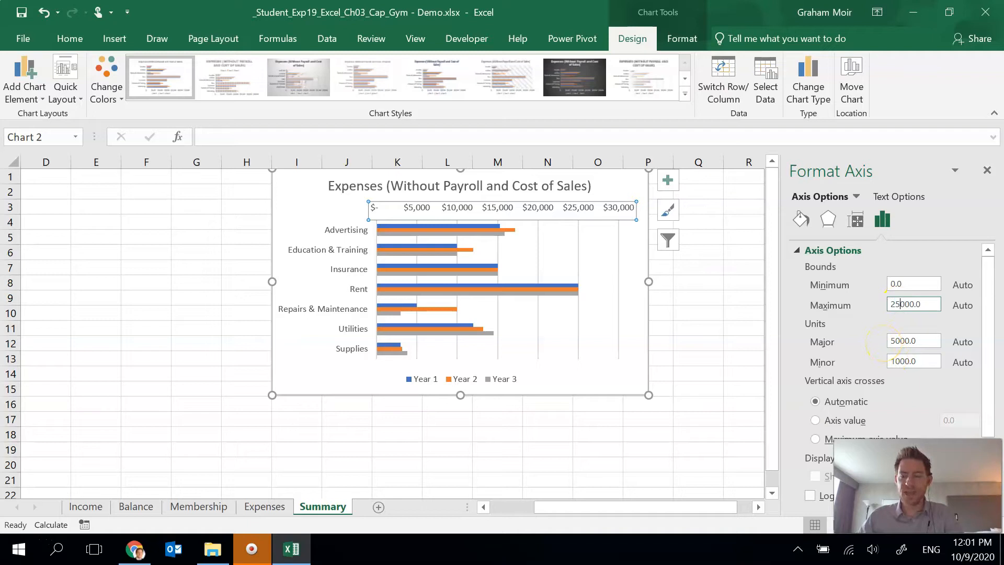
key("Tab")
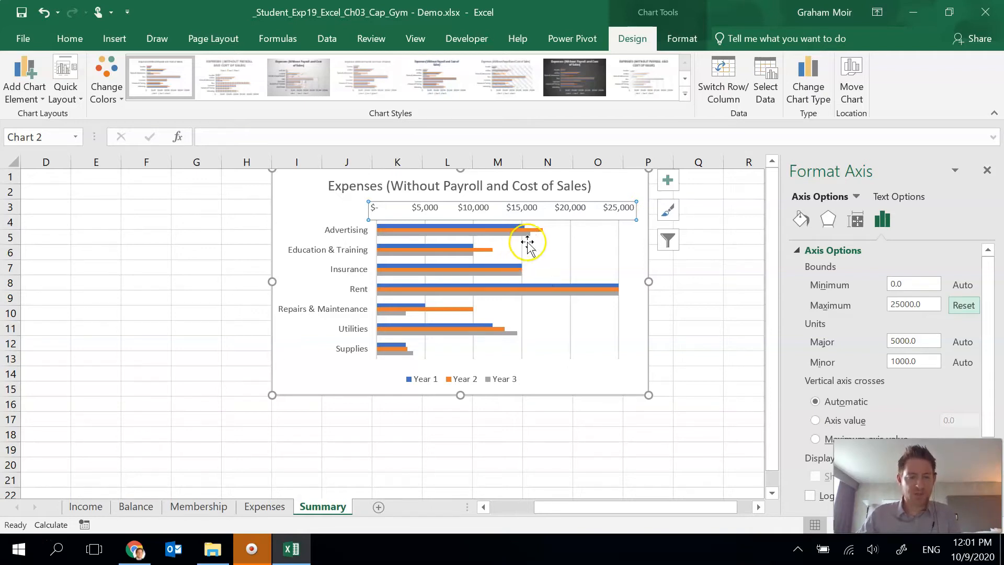
- Delete the legend from the pie chart on the Expenses sheet
left_click(269, 508)
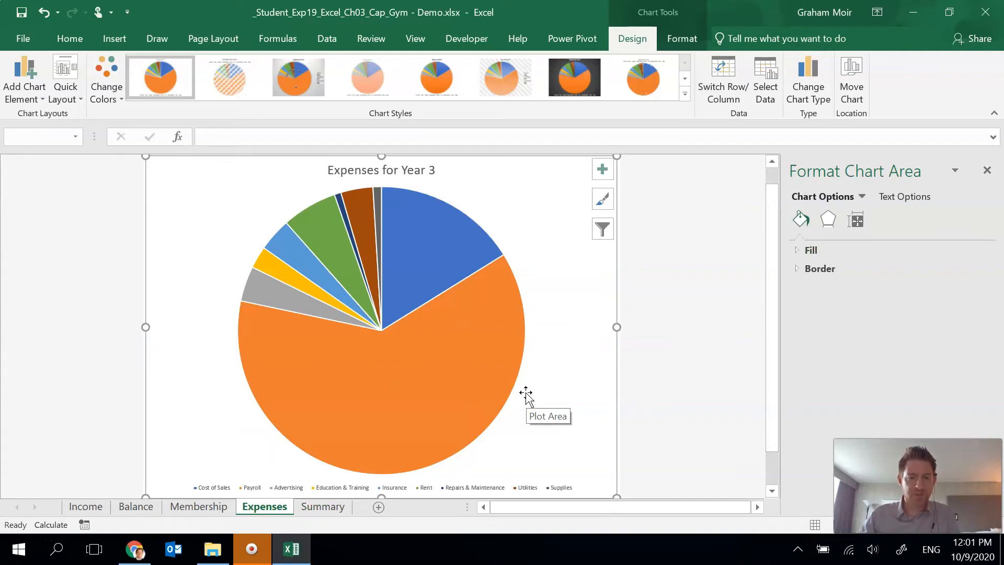
left_click(524, 488)
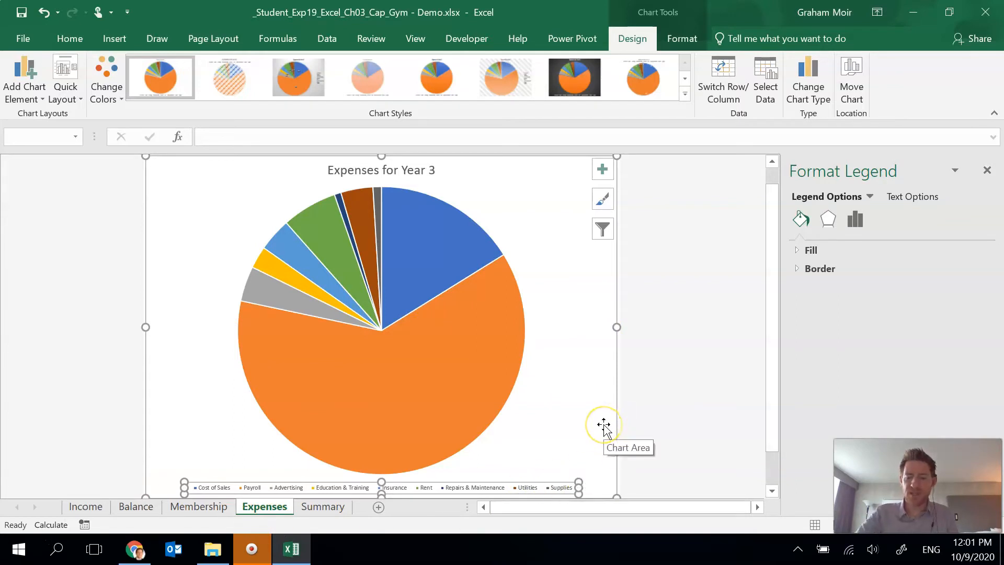
key("Delete")
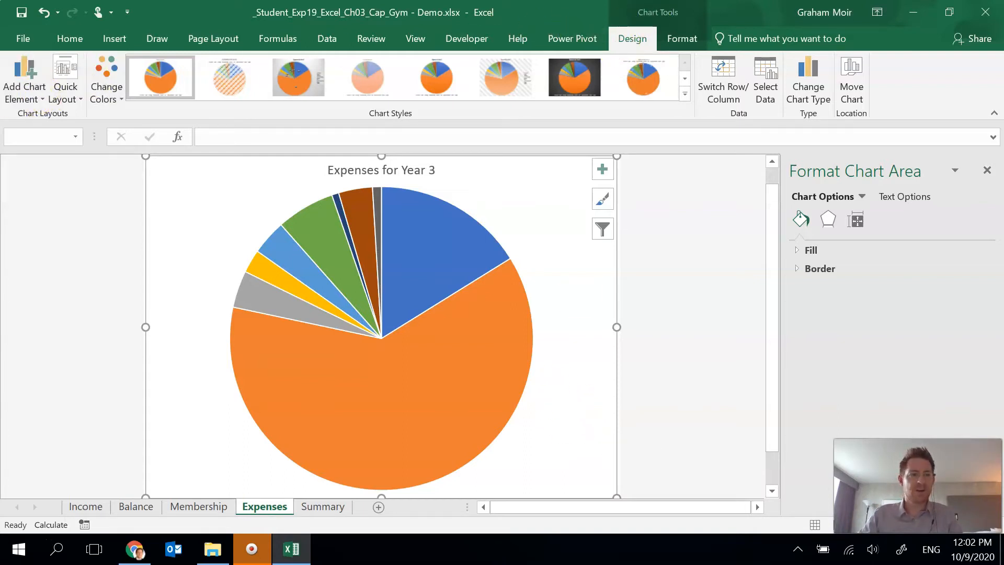
- Add data labels to the Expenses for Year 3 pie chart and open their formatting options
left_click(21, 102)
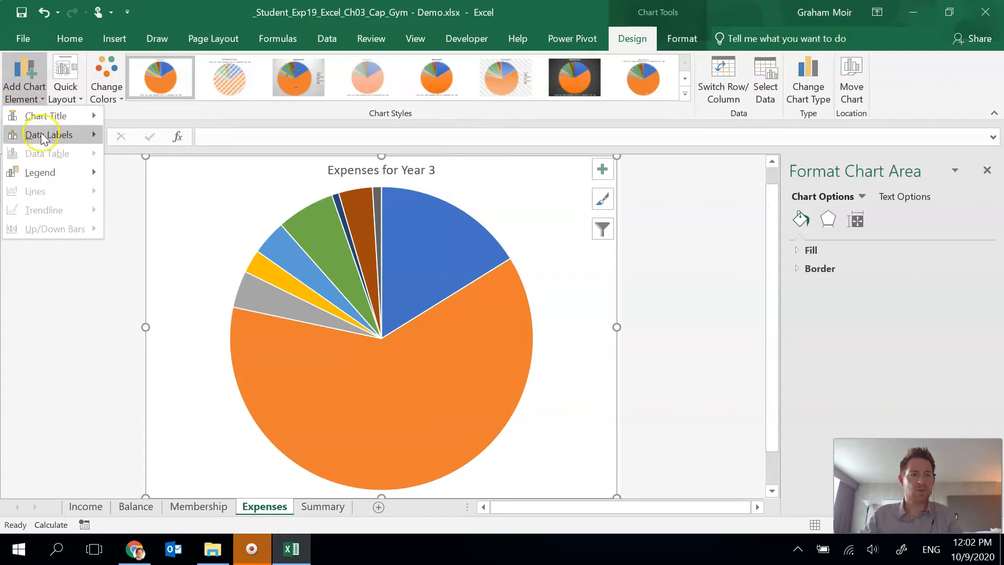
mouse_move(43, 136)
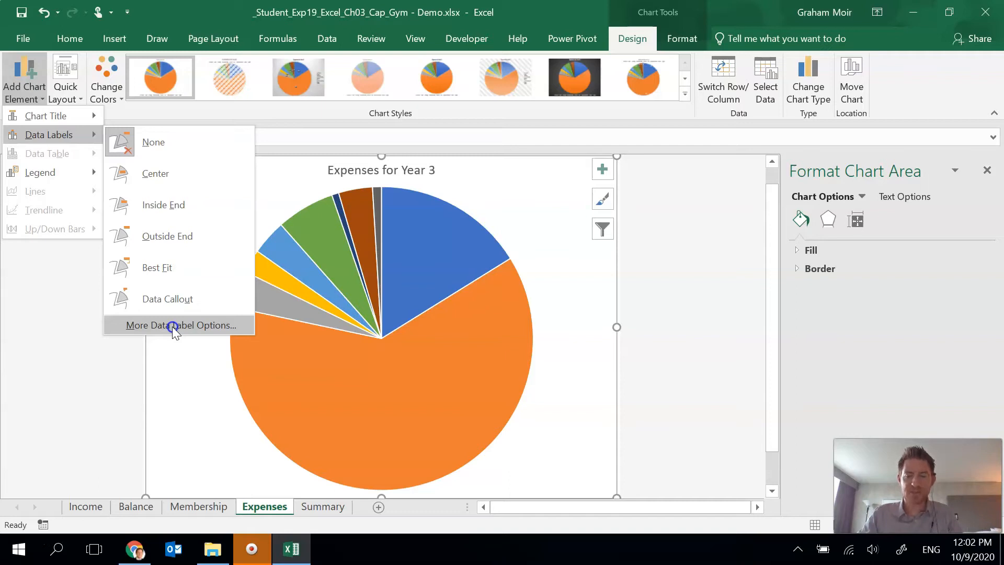
left_click(171, 325)
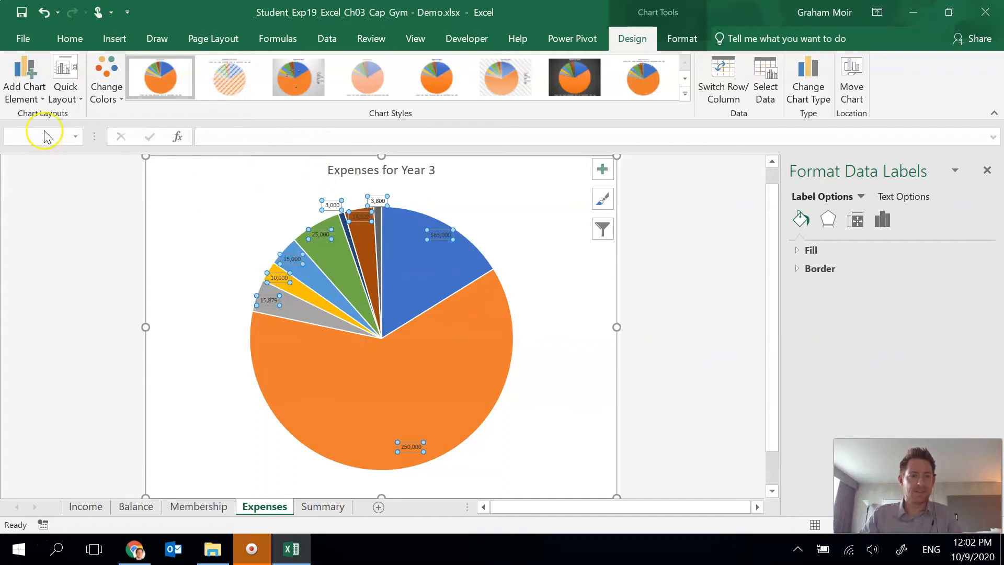
left_click(33, 97)
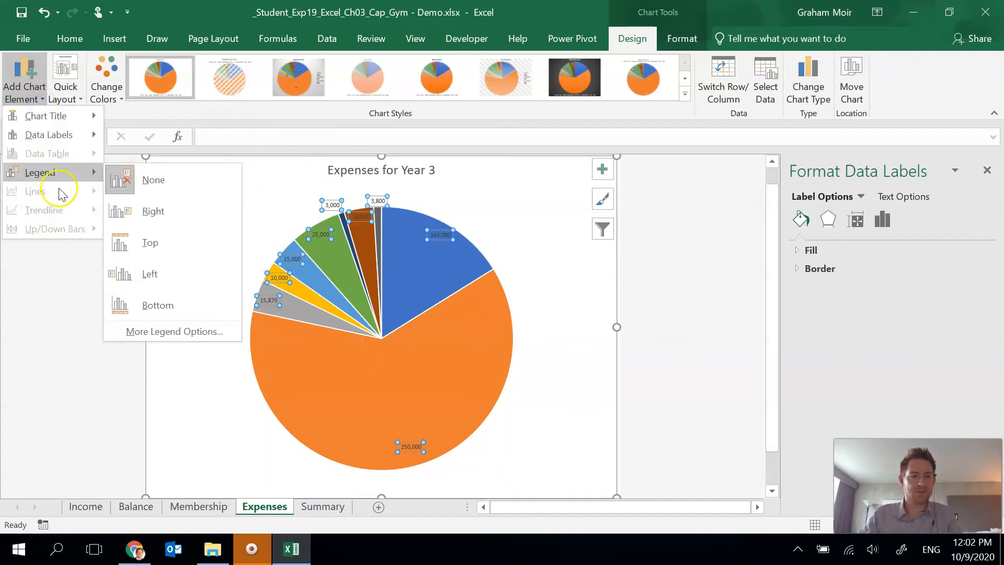
left_click(168, 325)
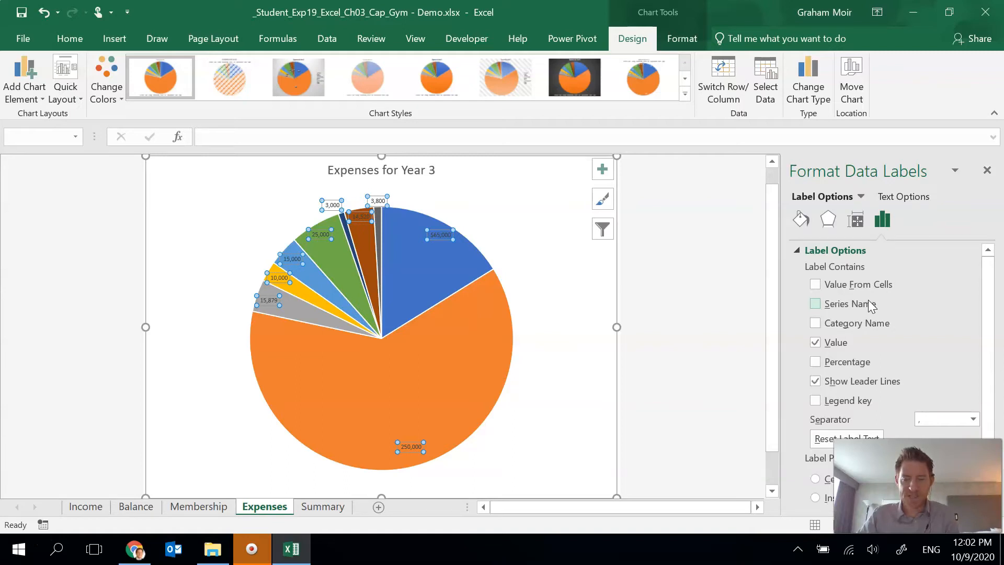
- Set the pie chart's data labels to show percentage and category name, without values or leader lines
left_click(815, 361)
left_click(815, 322)
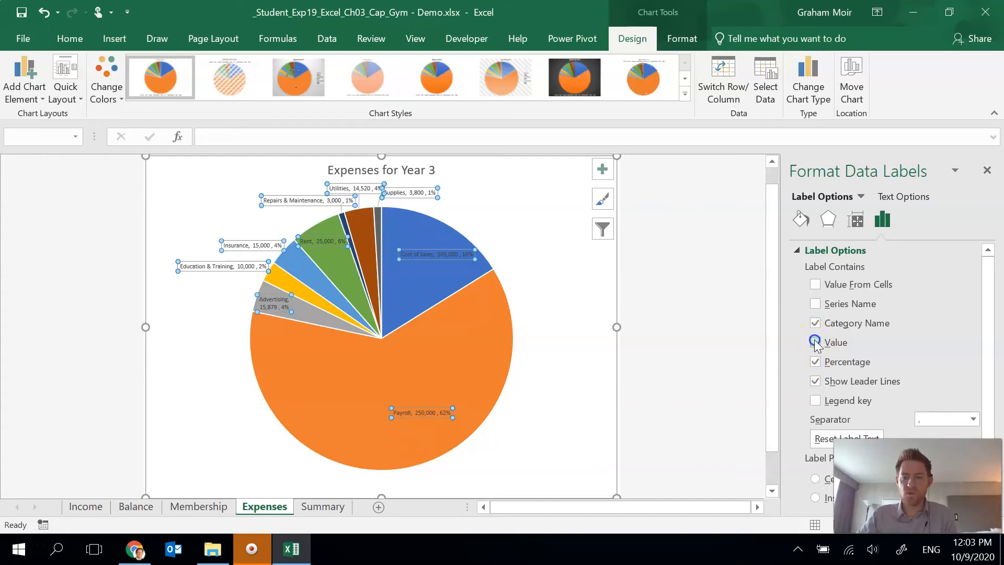
left_click(815, 342)
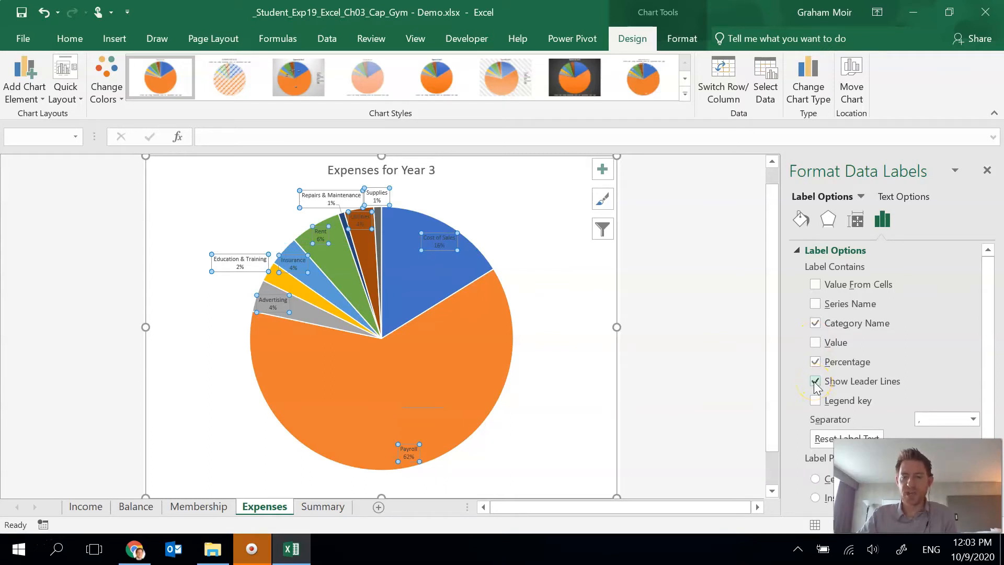
left_click(815, 382)
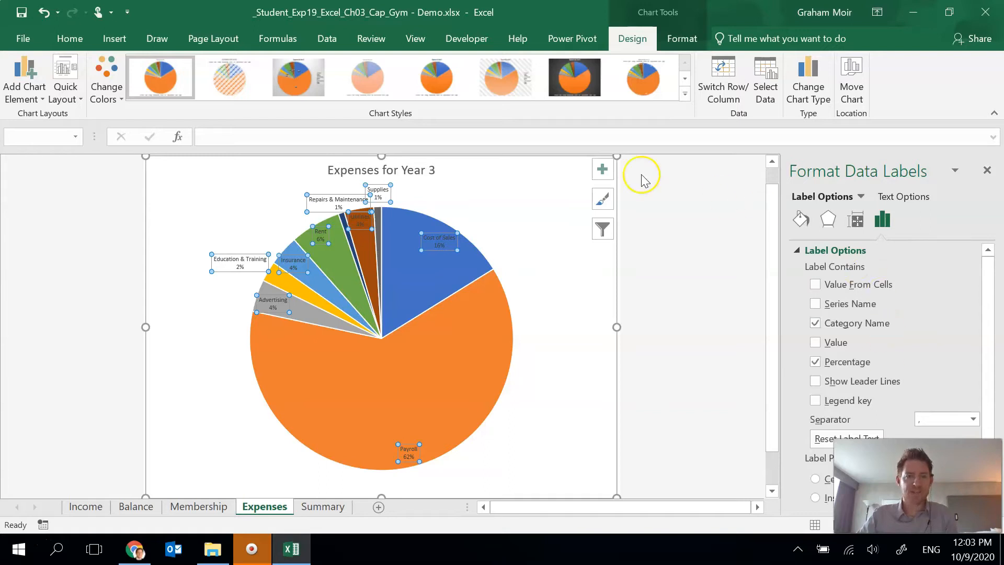
- Set the pie chart's data labels to font size 10 and position them at the outside end of the slices
left_click(47, 14)
left_click(71, 38)
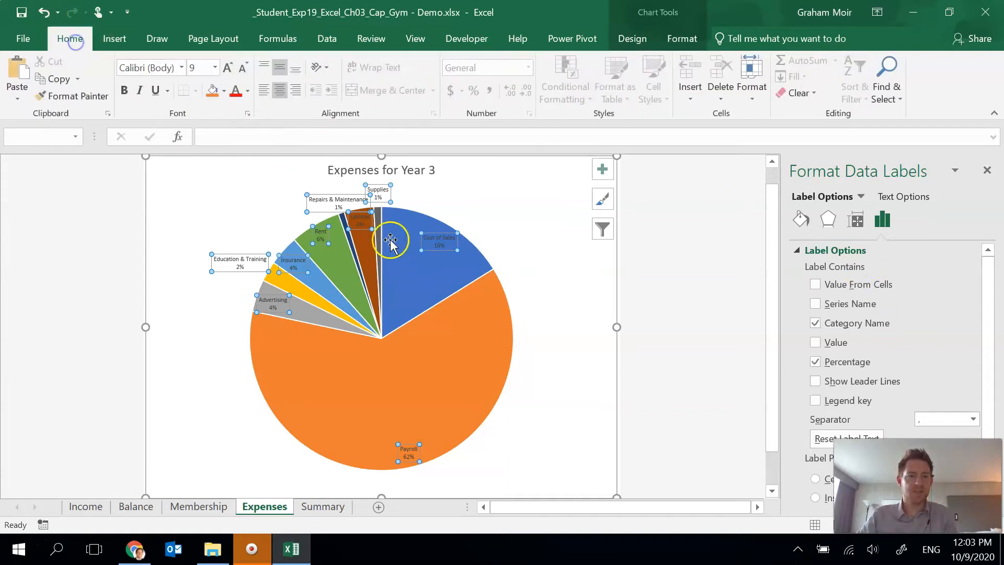
left_click(228, 67)
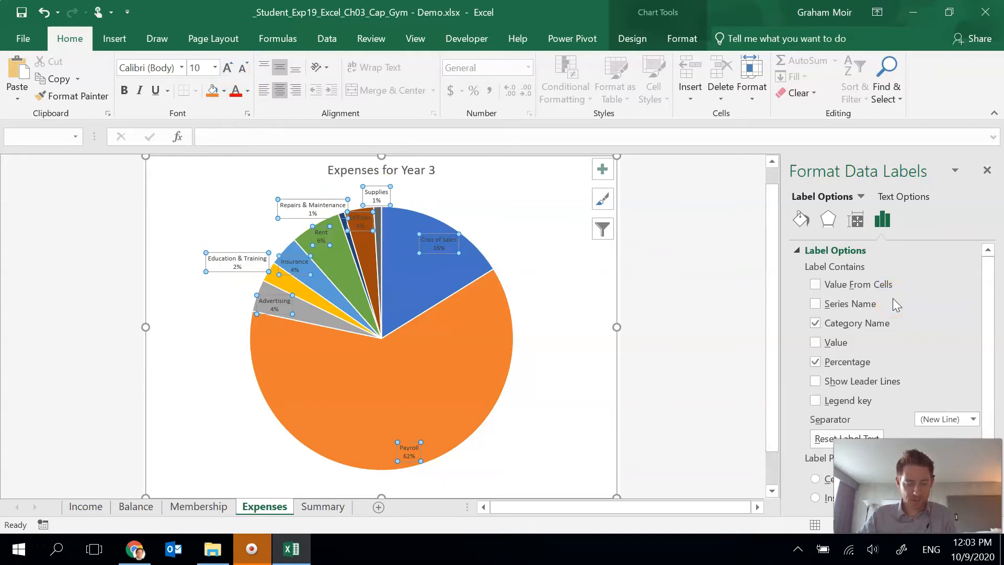
left_click(934, 333)
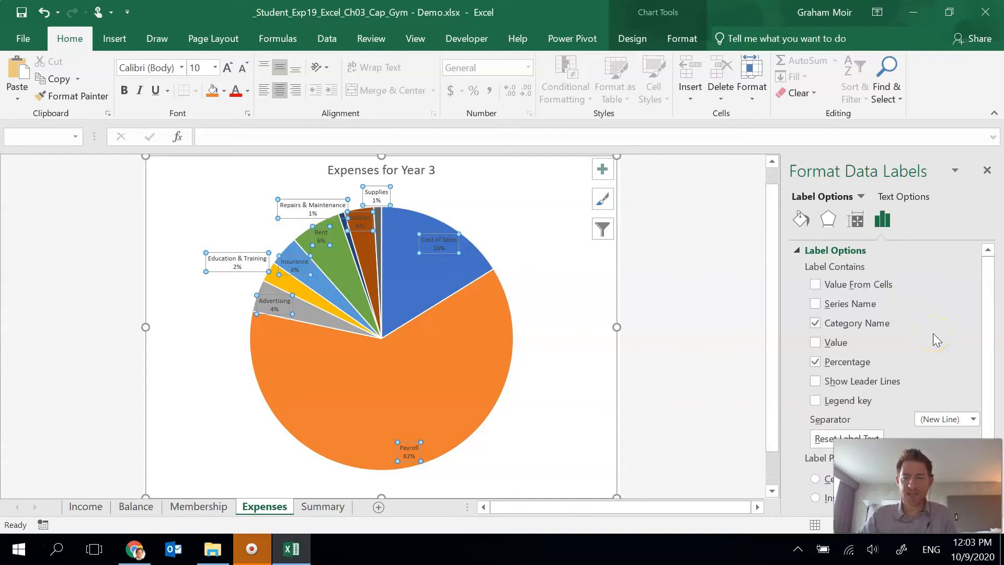
scroll(935, 315, "down", 2)
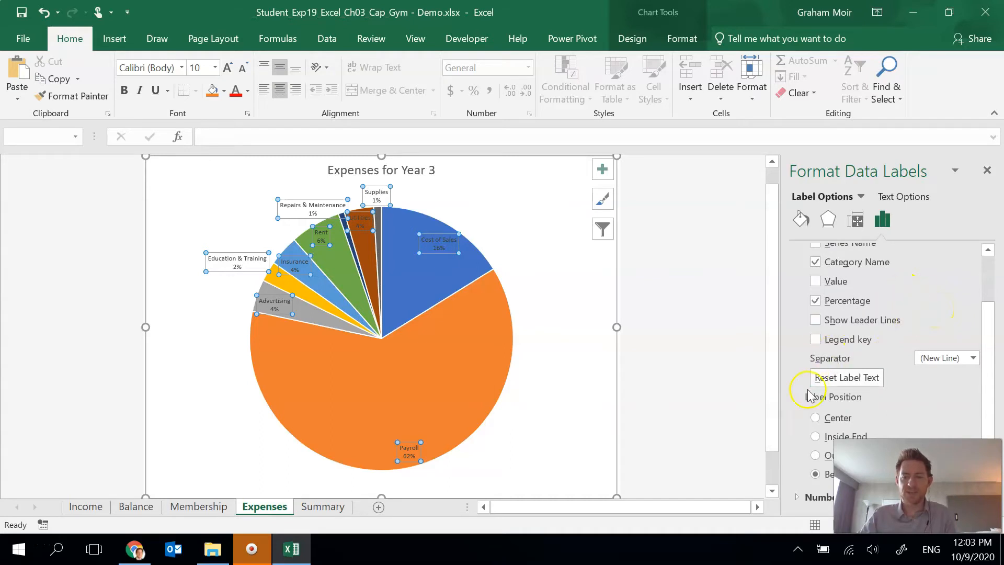
left_click(815, 455)
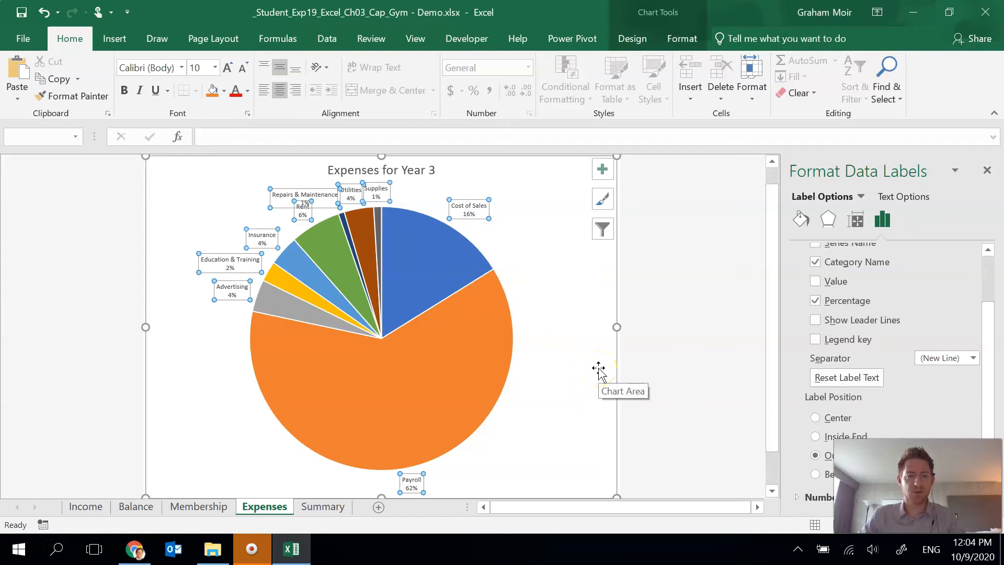
- Explode only the Education & Training slice of the pie chart by 12%
left_click(280, 281)
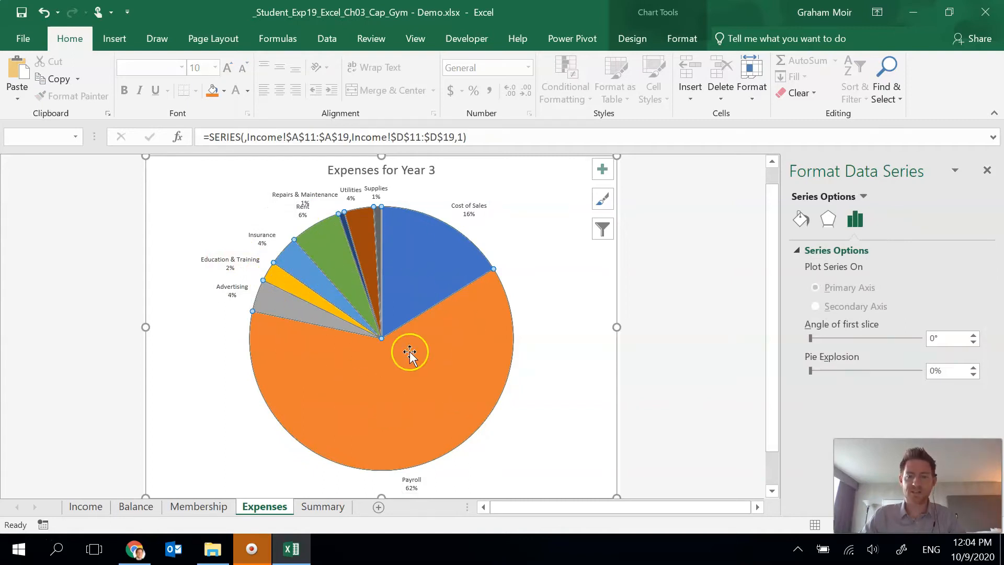
left_click(288, 283)
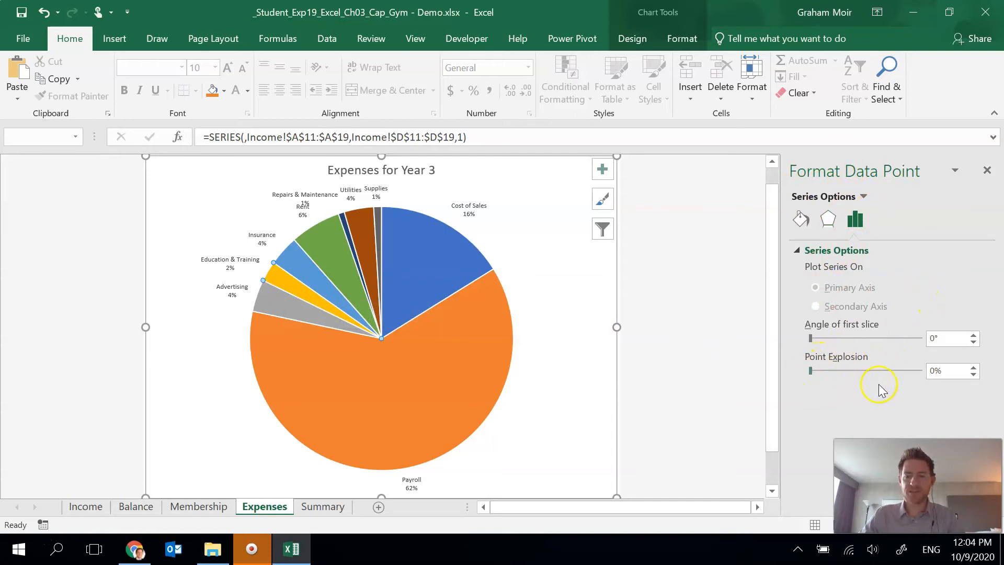
left_click(973, 368)
left_click(973, 368)
left_click(974, 368)
left_click(974, 368)
left_click(973, 368)
left_click(973, 368)
left_click(974, 368)
left_click(973, 368)
left_click(973, 368)
left_click(973, 368)
left_click(973, 368)
left_click(974, 368)
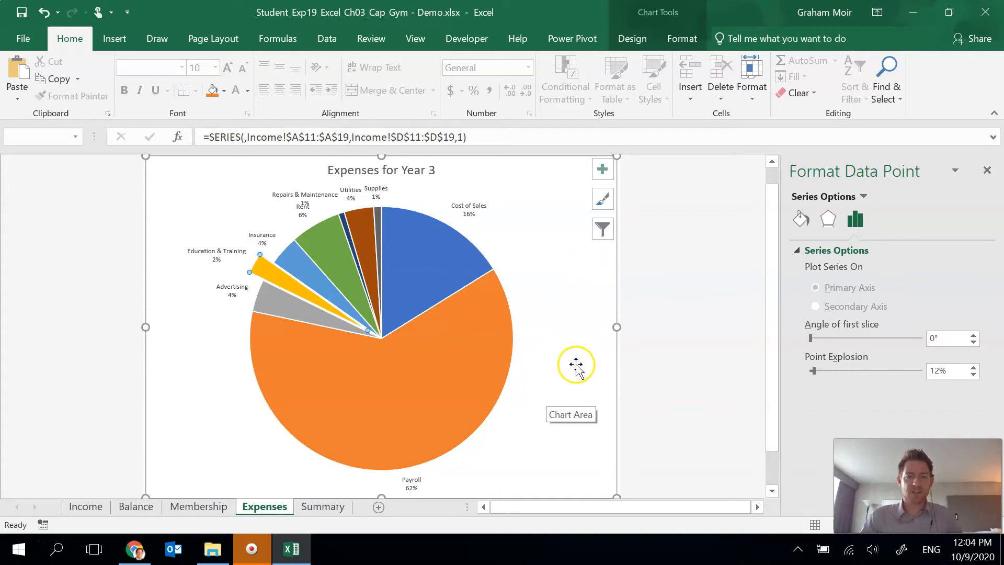
- Fill the pie chart's chart area with the lightest orange preset gradient
left_click(578, 346)
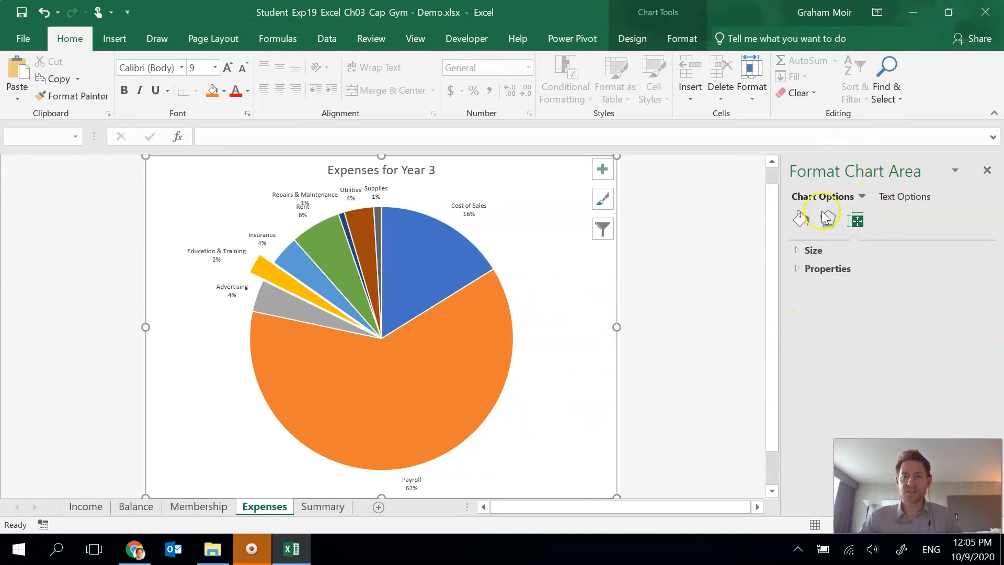
left_click(803, 224)
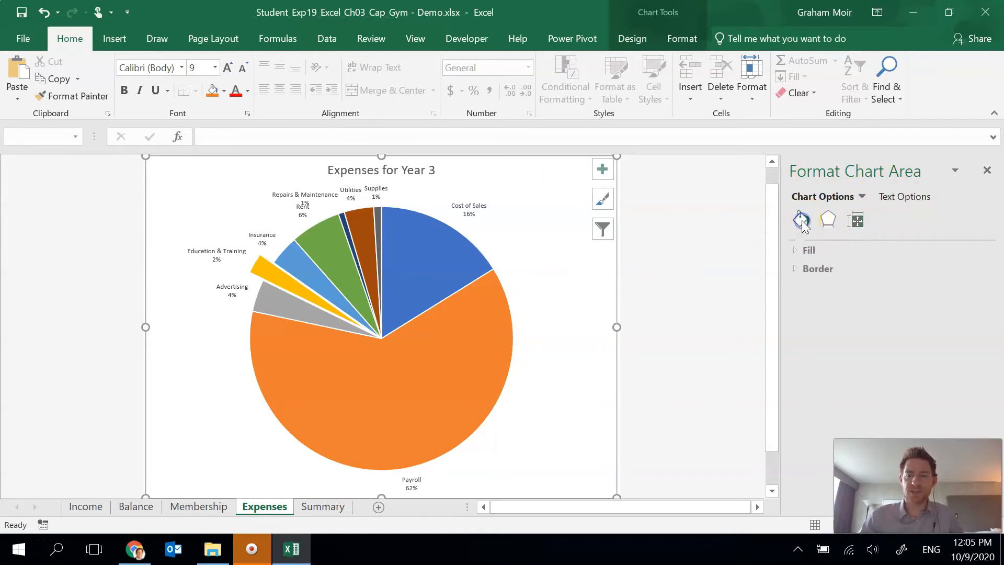
left_click(801, 250)
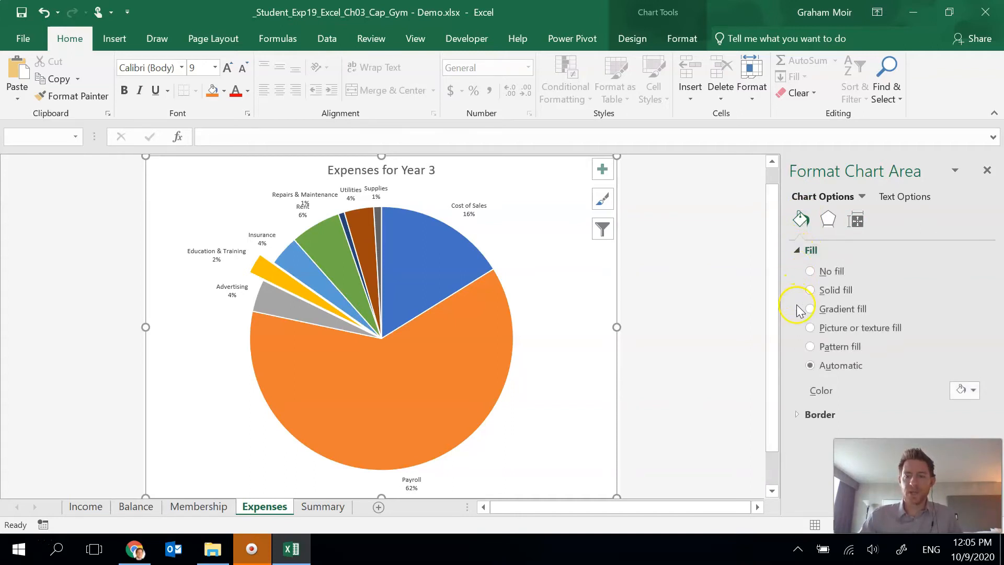
left_click(809, 310)
scroll(809, 316, "down", 1)
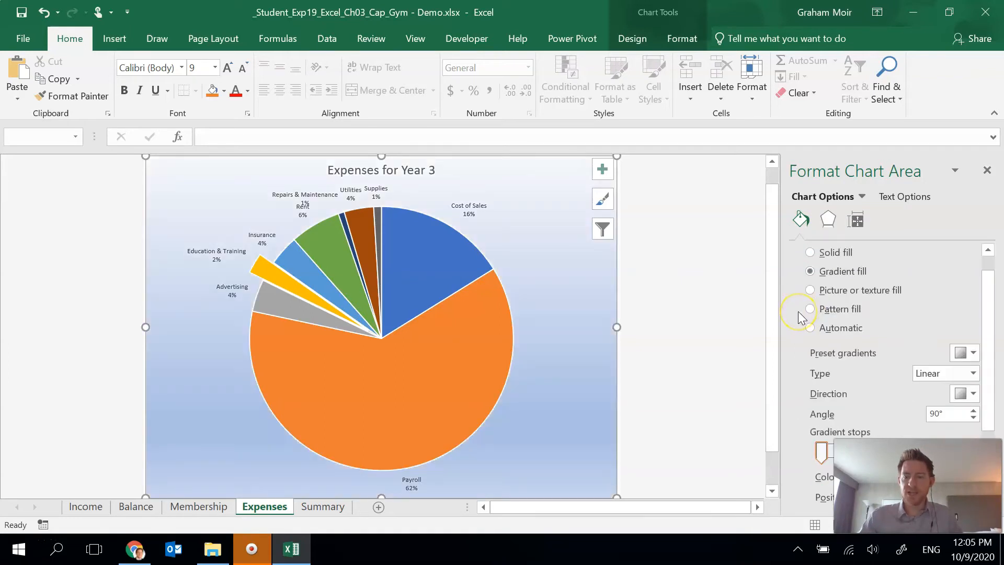
scroll(815, 316, "down", 1)
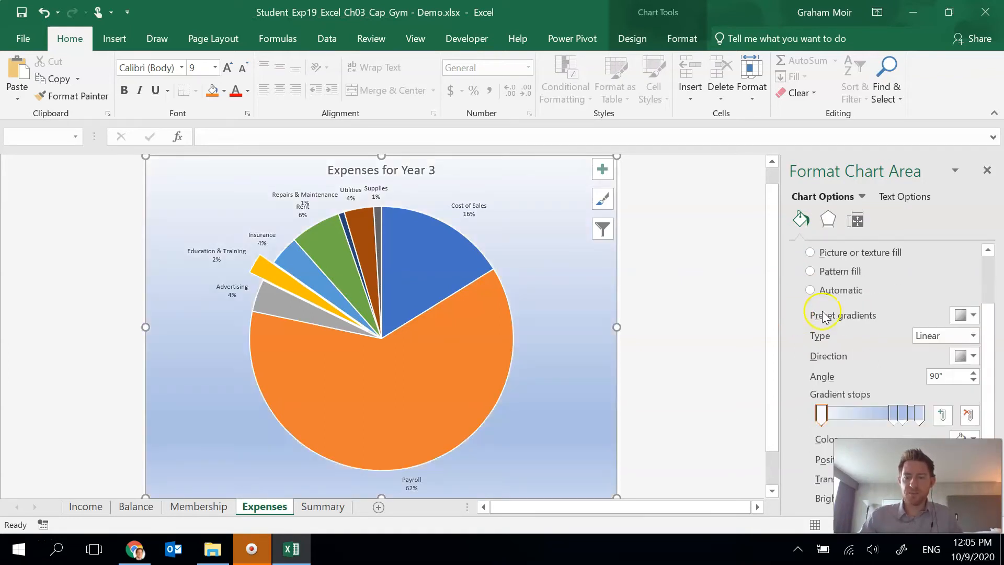
left_click(972, 315)
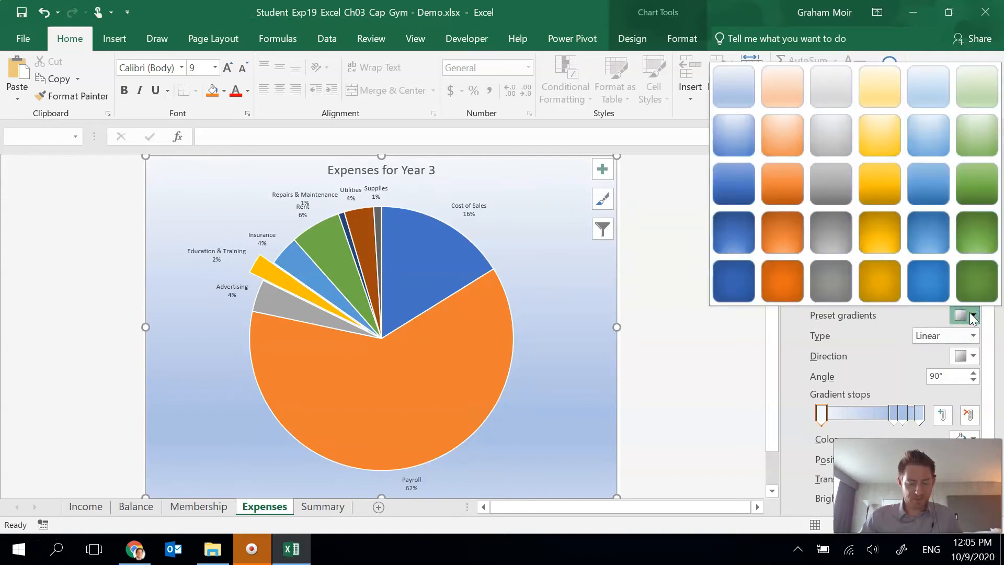
left_click(787, 91)
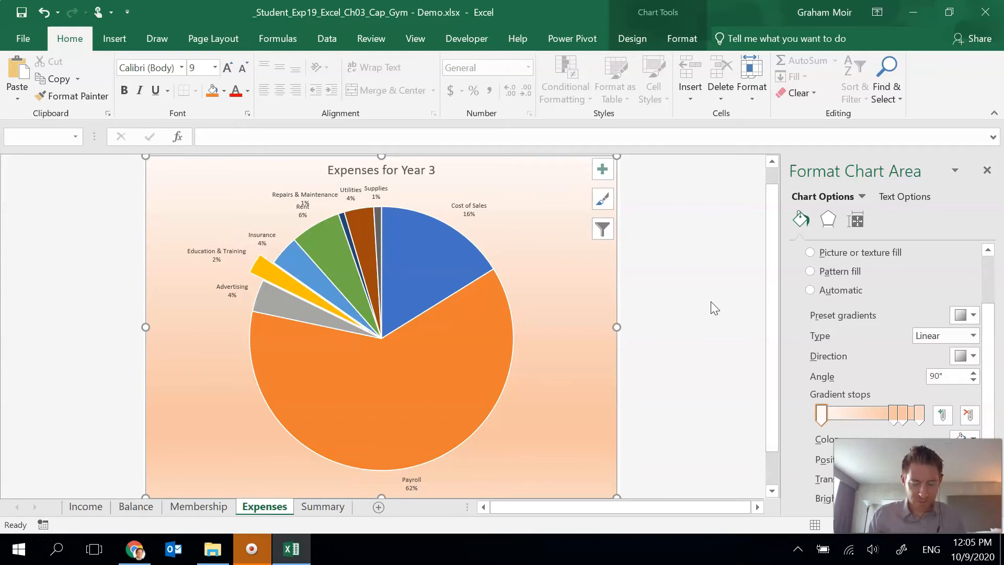
left_click(698, 265)
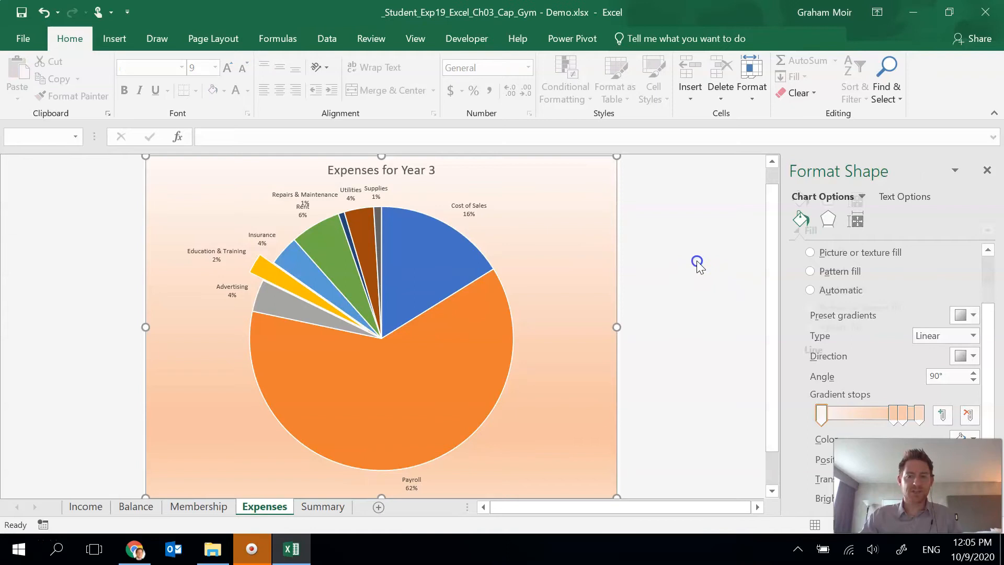
left_click(467, 344)
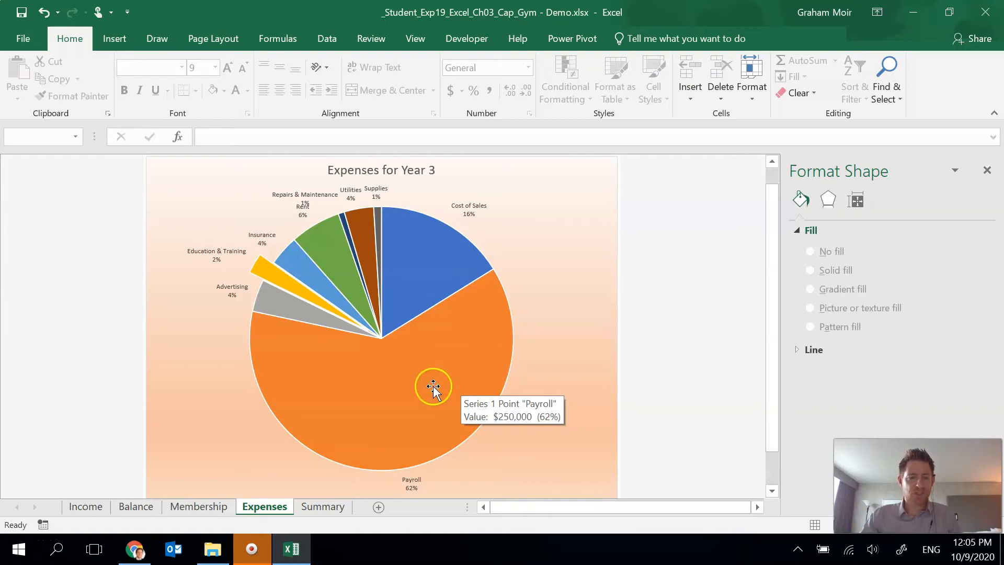
- On the Balance sheet, insert a stacked column chart from the year headings in A4:D4, Total Assets in A10:D10, and A15:D16, with years as categories
left_click(126, 506)
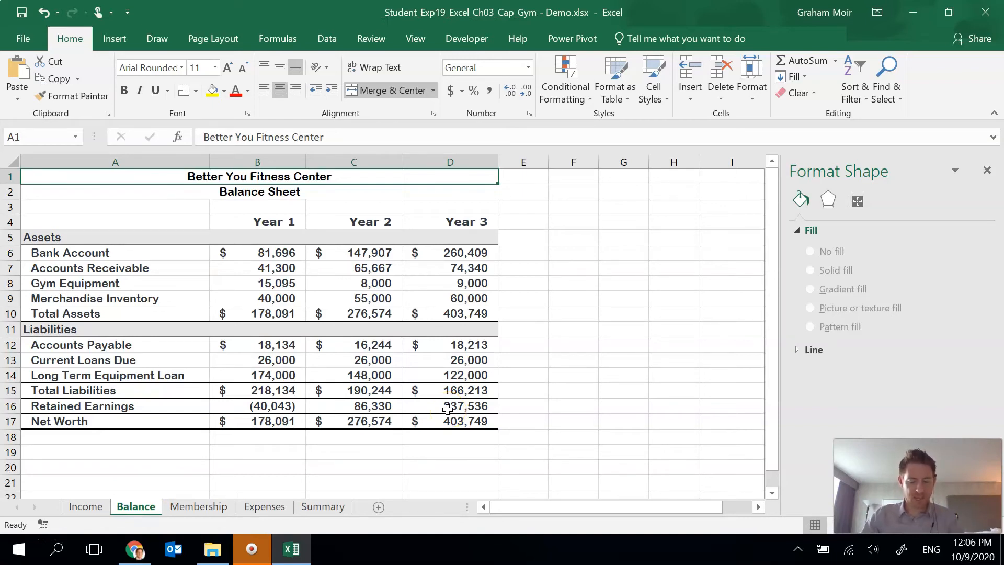
left_click_drag(168, 222, 442, 222)
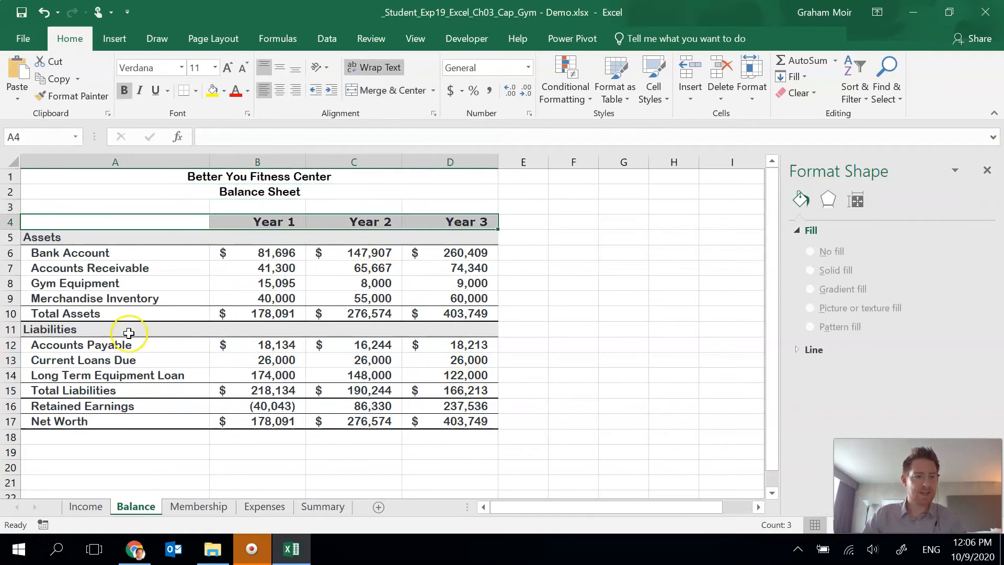
left_click_drag(82, 310, 446, 315)
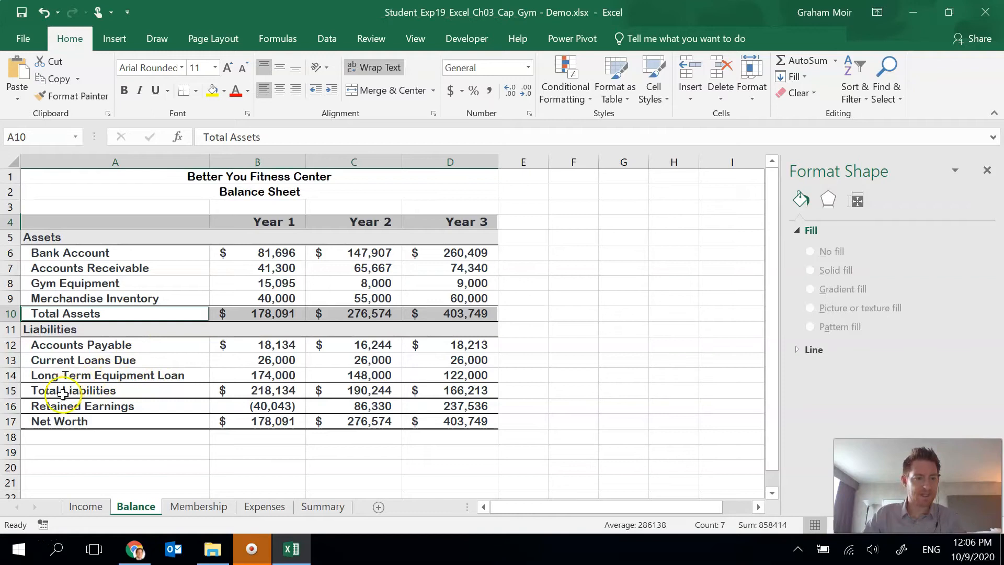
left_click_drag(60, 394, 431, 391)
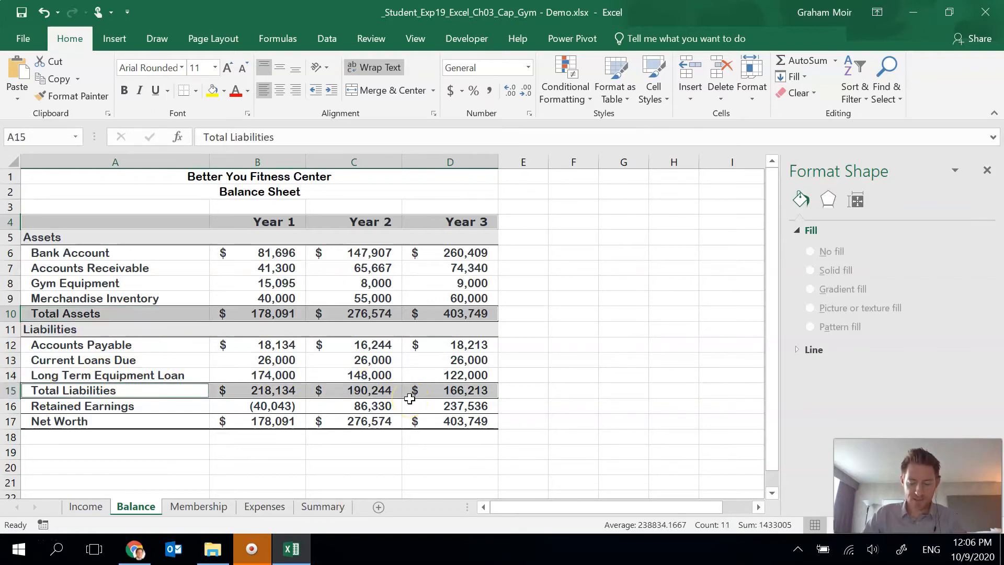
left_click_drag(76, 410, 444, 404)
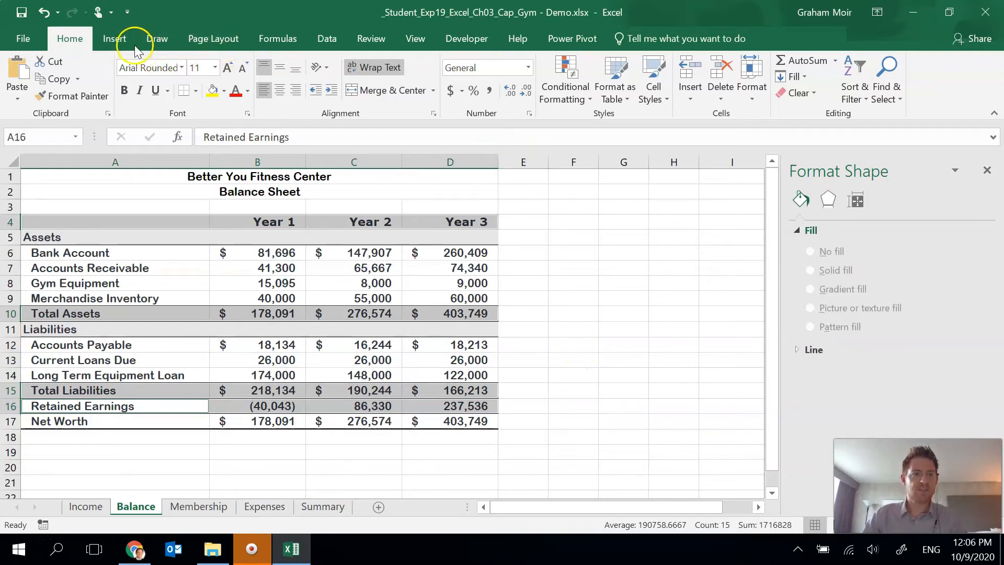
left_click(119, 38)
left_click(436, 86)
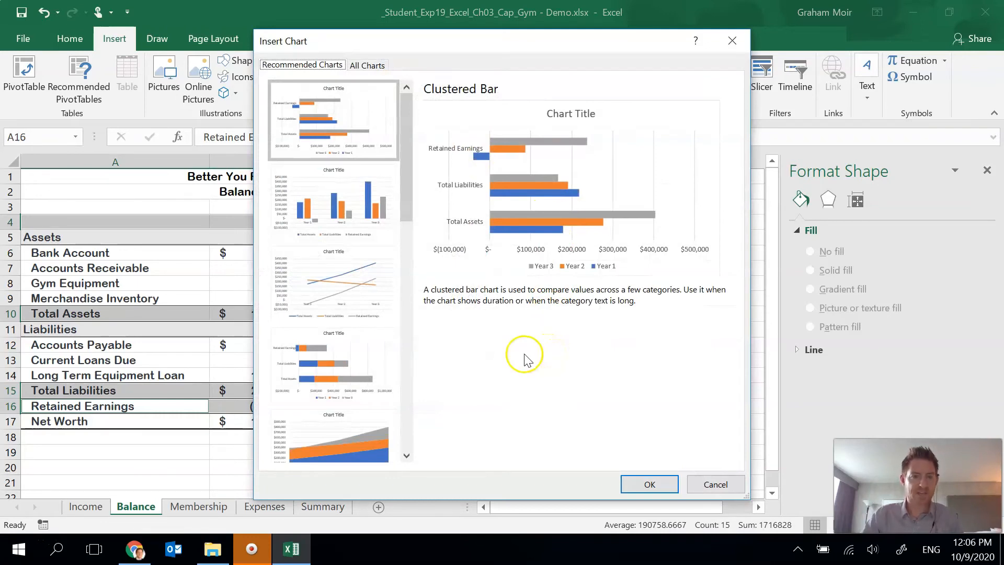
left_click(376, 69)
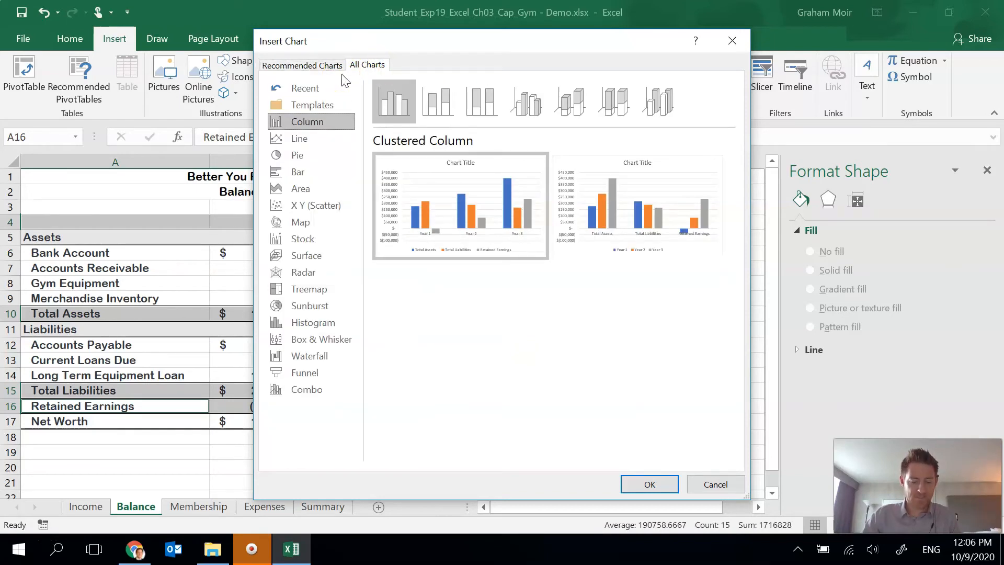
mouse_move(588, 203)
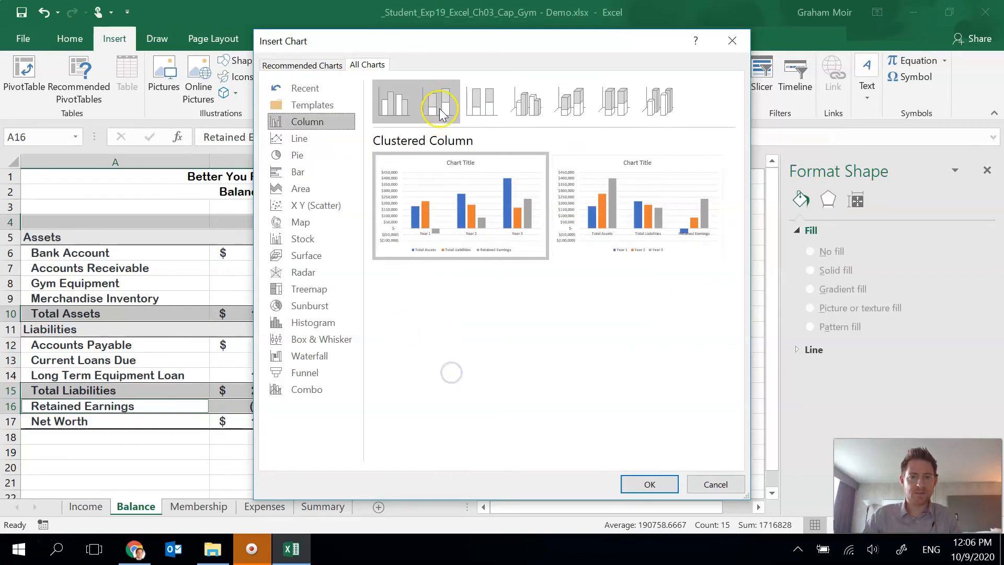
left_click(441, 112)
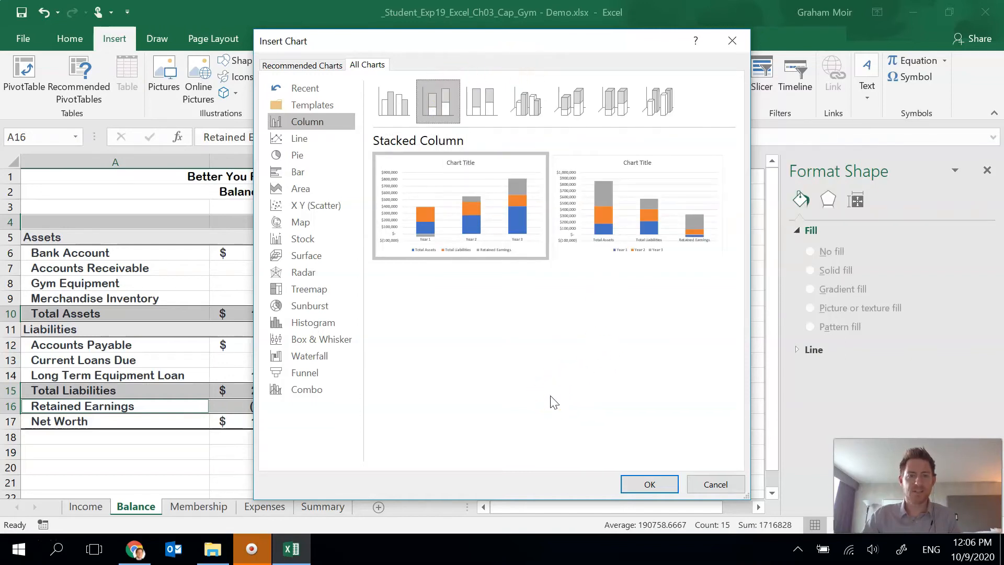
left_click(576, 411)
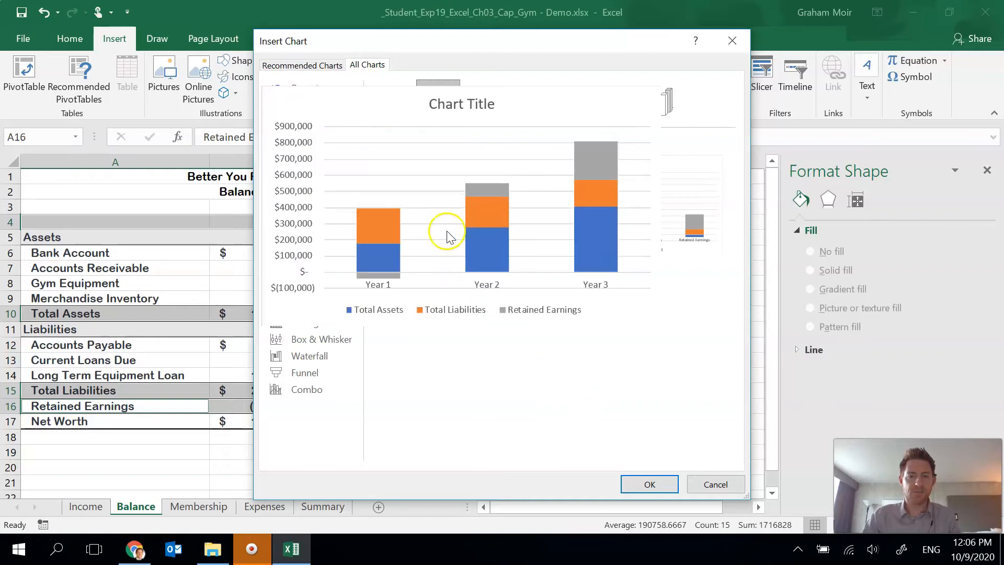
left_click(655, 482)
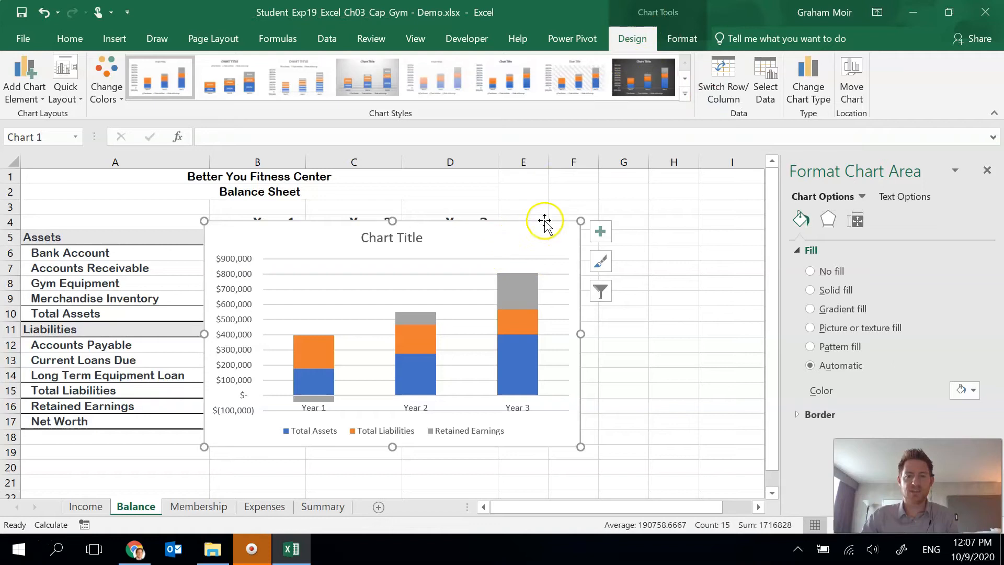
- Switch the stacked column chart's rows and columns, and move the chart as an object to the Summary sheet
left_click(731, 92)
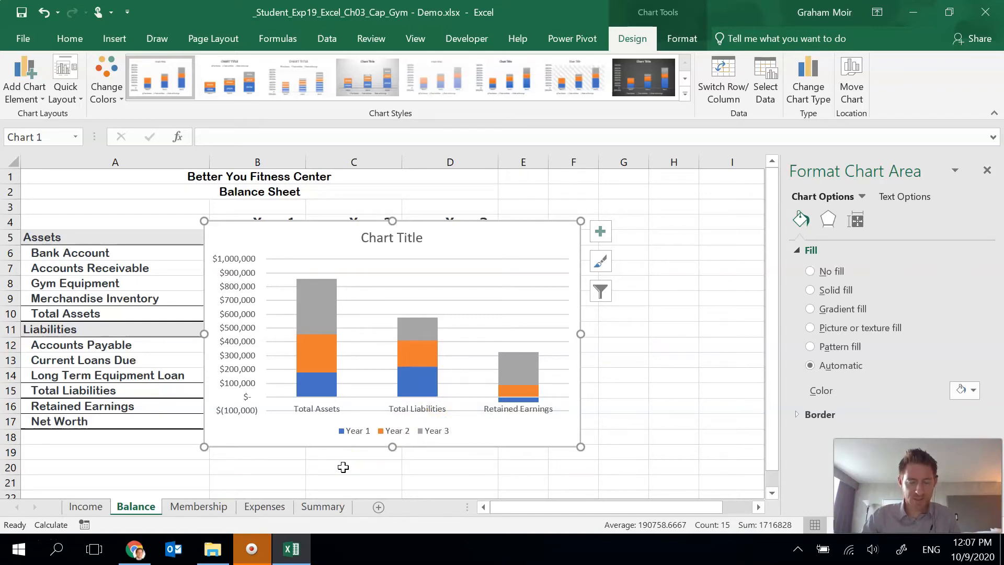
right_click(522, 234)
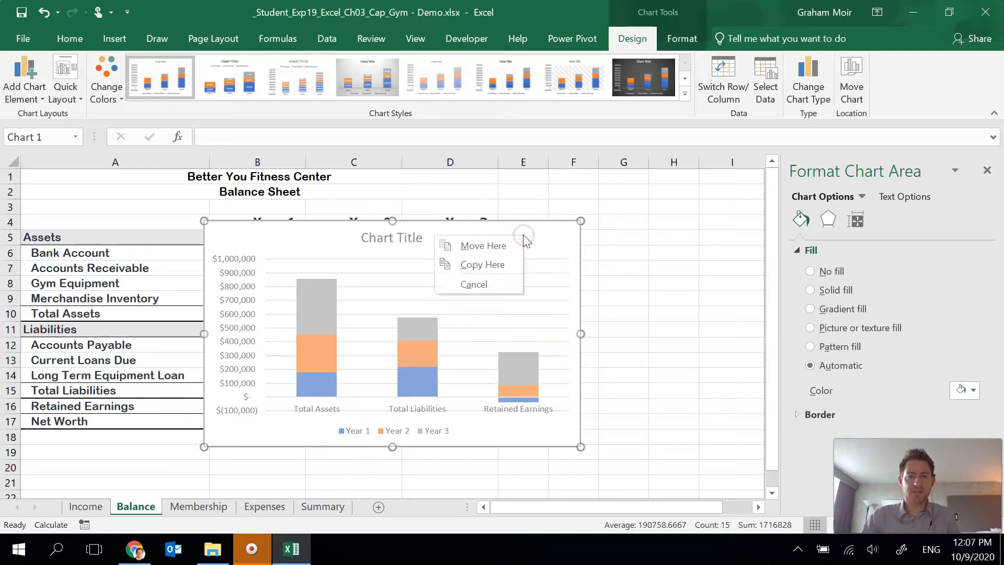
right_click(540, 230)
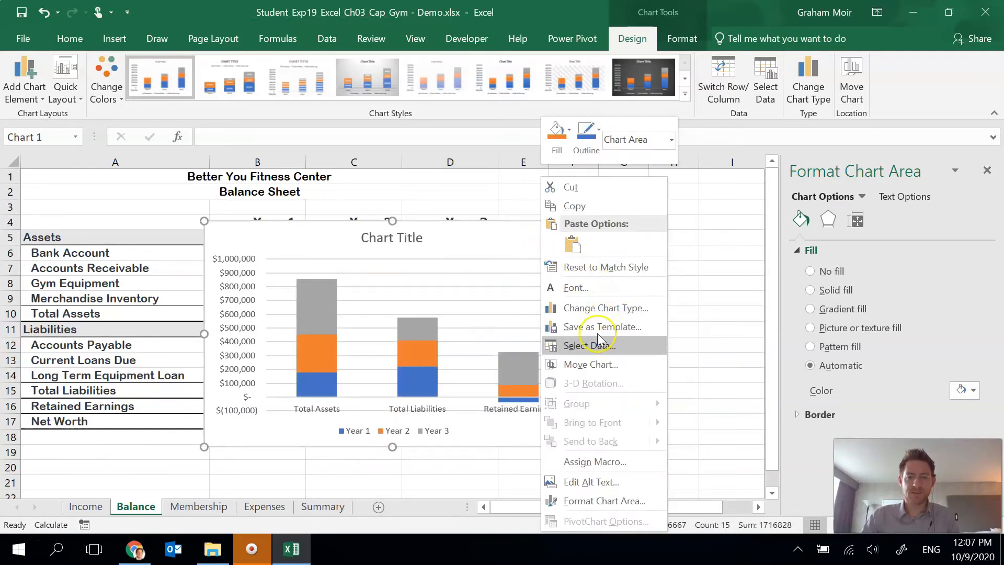
left_click(597, 366)
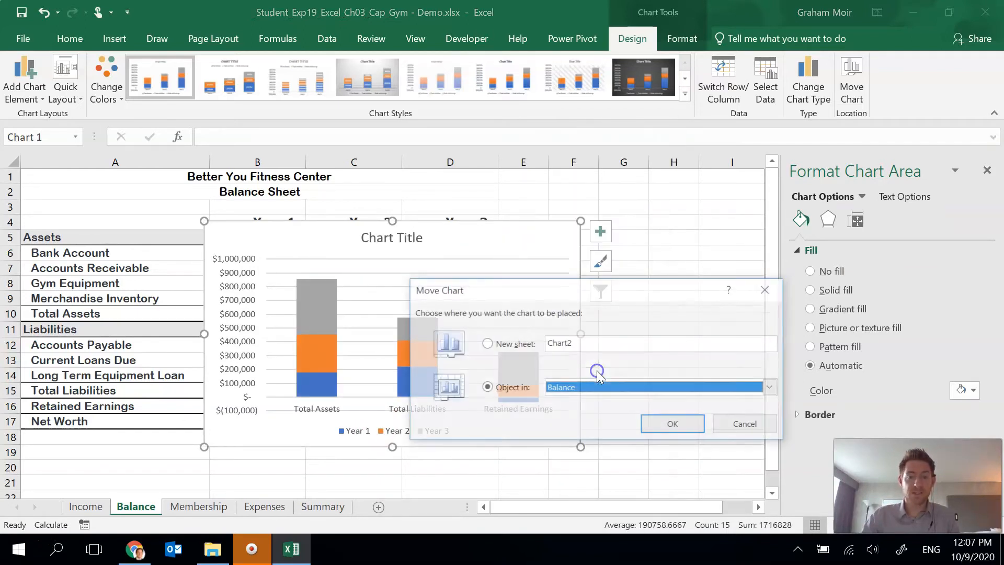
left_click(580, 387)
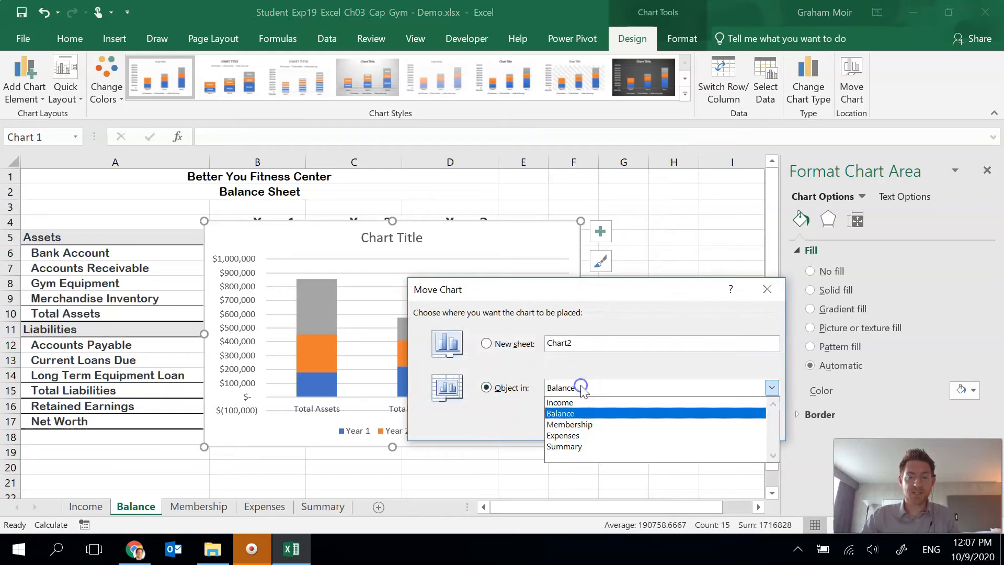
left_click(572, 446)
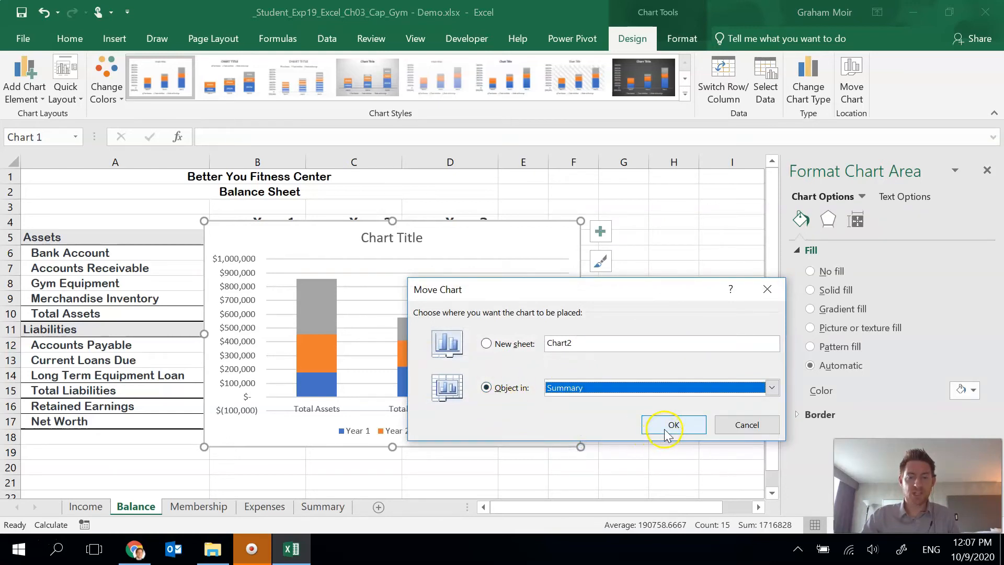
left_click(665, 434)
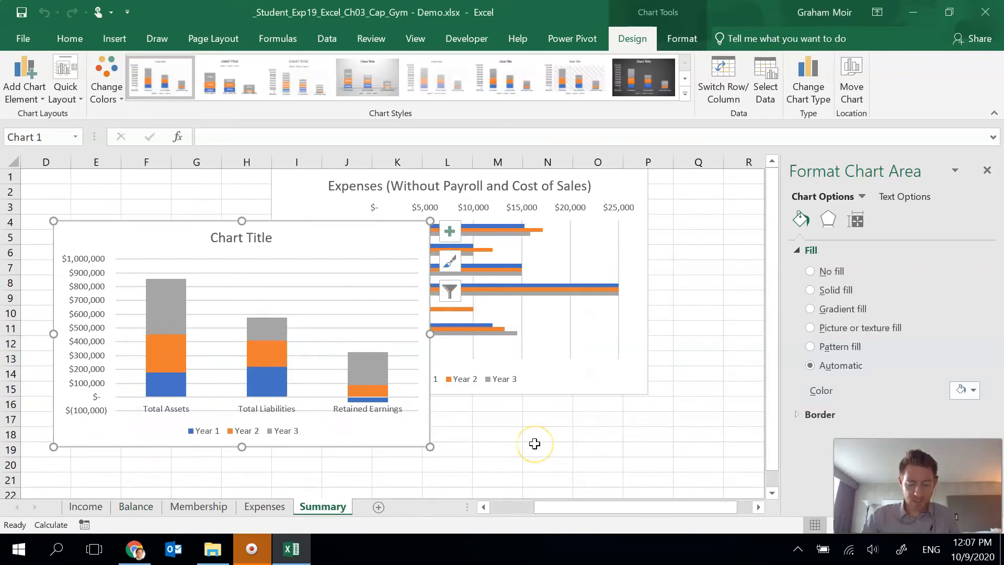
- Cut the stacked column chart and paste it on the Summary sheet starting at cell A1
left_click(116, 235)
key("Delete")
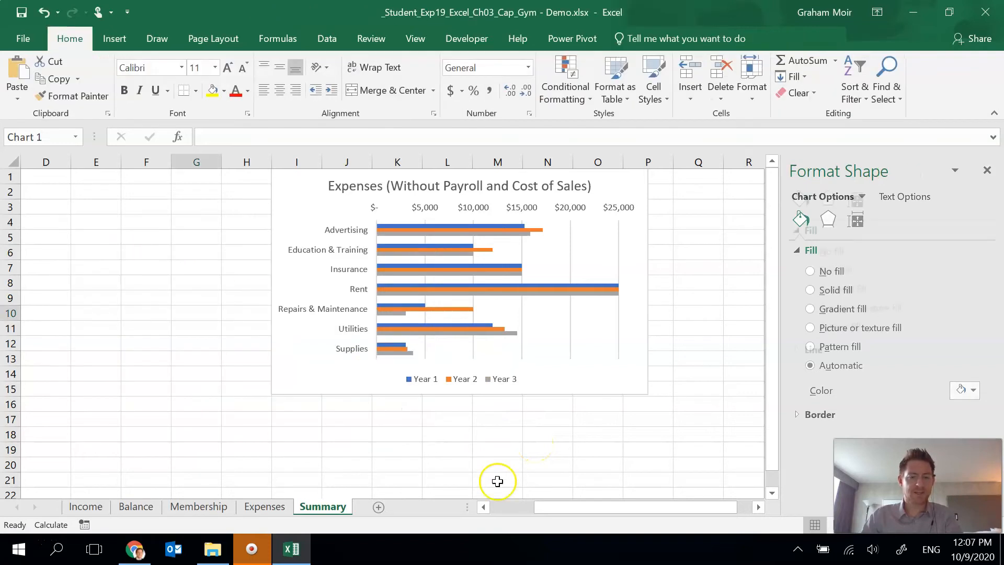
left_click(483, 506)
left_click(482, 507)
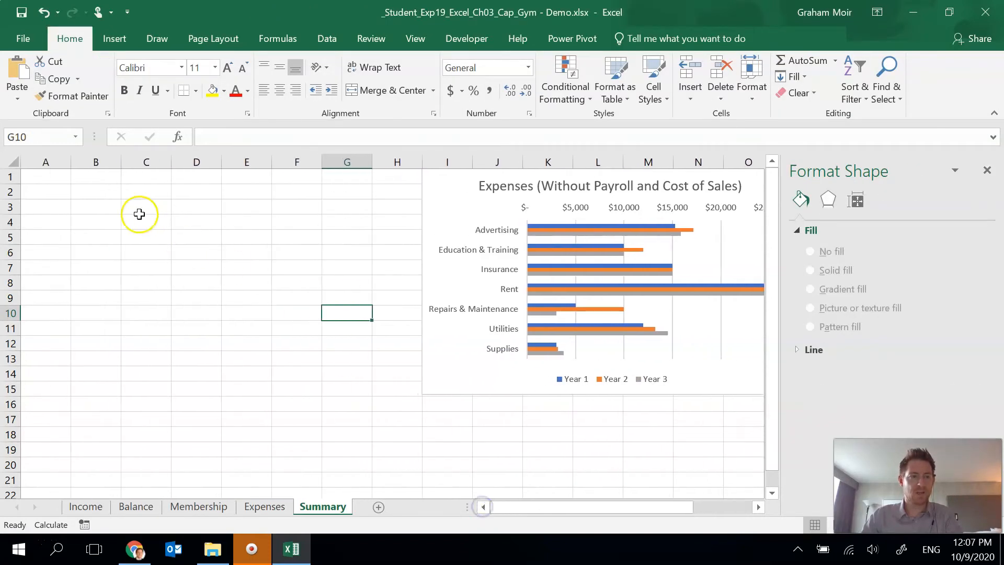
left_click(50, 177)
key("ctrl+v")
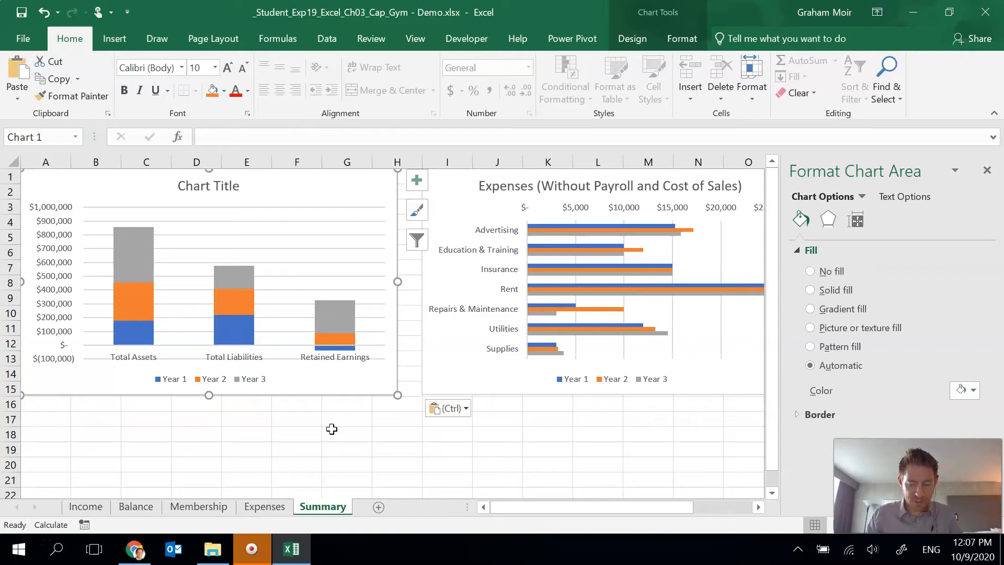
- Set the stacked column chart's title to 3-Year Balance Sheet
left_click(204, 191)
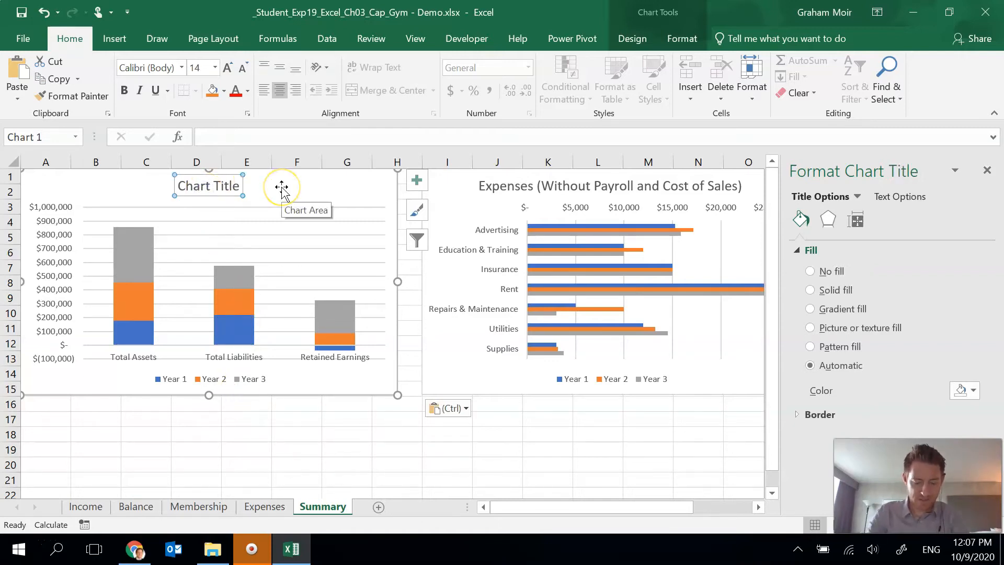
type("3-Year Balance SHee")
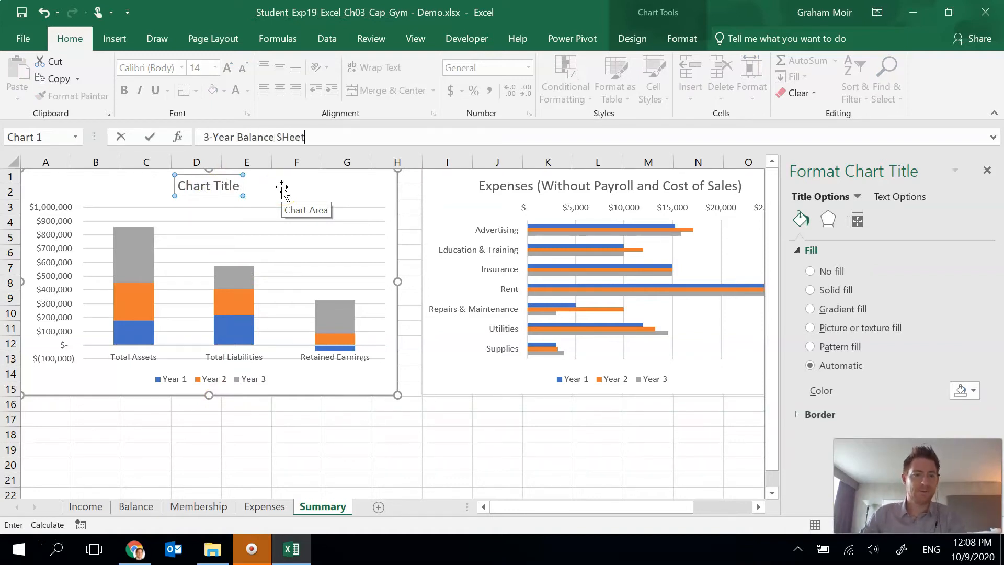
type("t")
key("Return")
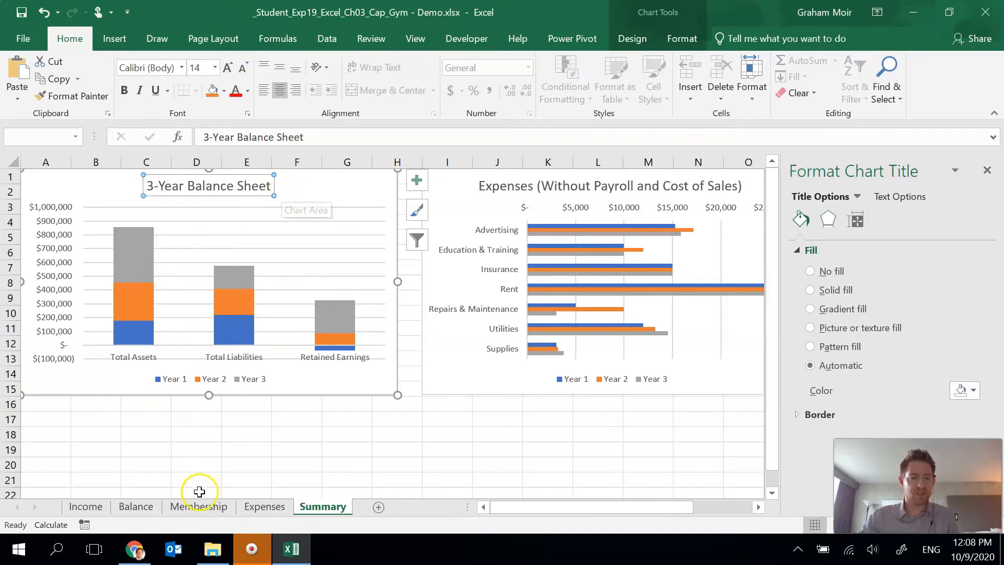
- On the Membership sheet, insert the recommended line chart from the 3-Year Membership Totals data in I3:L15
left_click(199, 506)
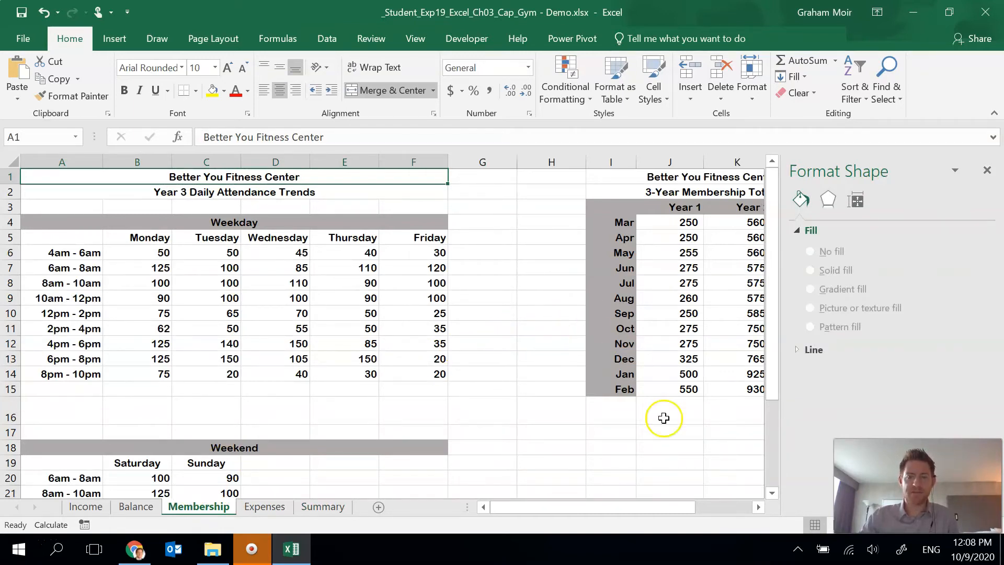
left_click(757, 506)
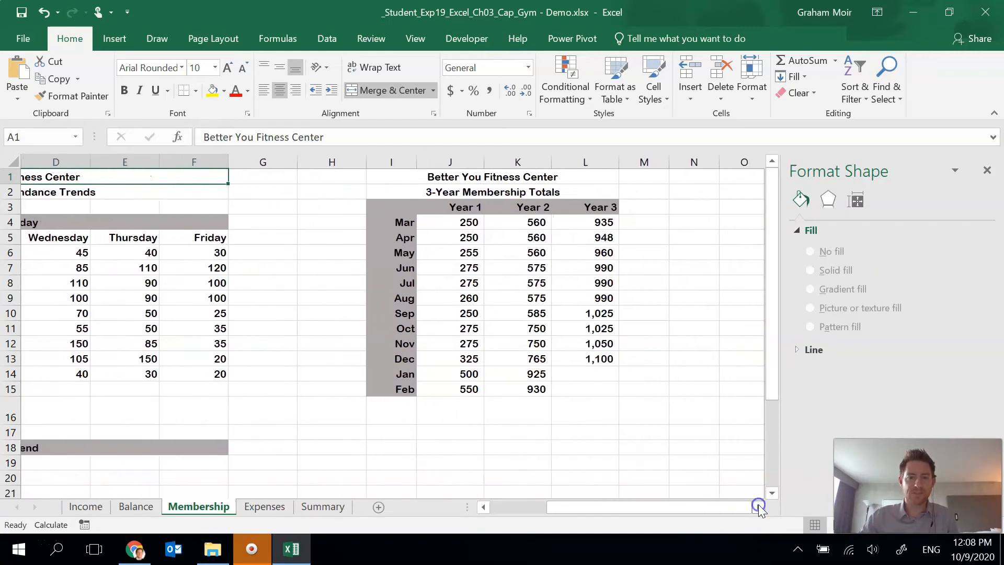
left_click_drag(397, 210, 606, 389)
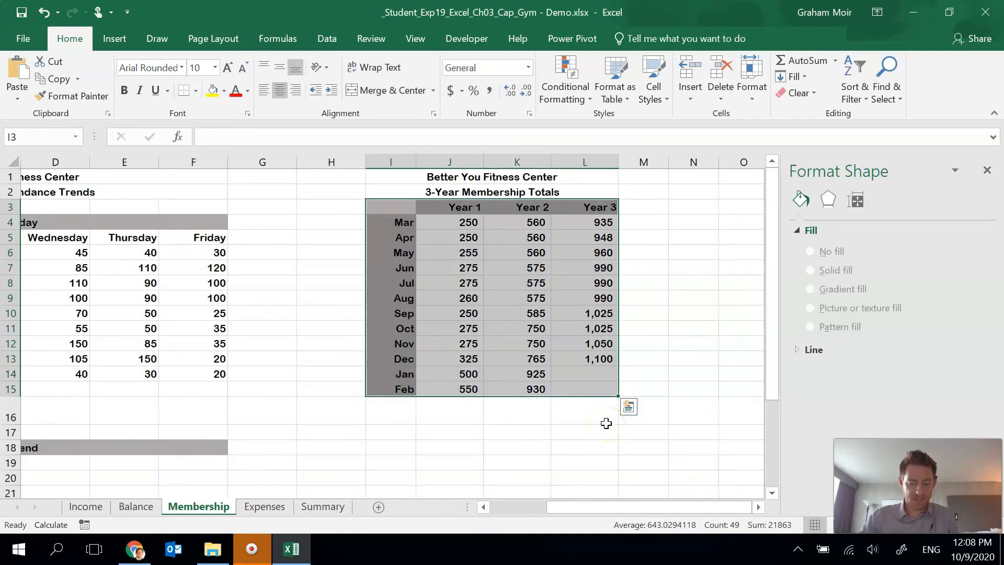
left_click(113, 39)
left_click(403, 102)
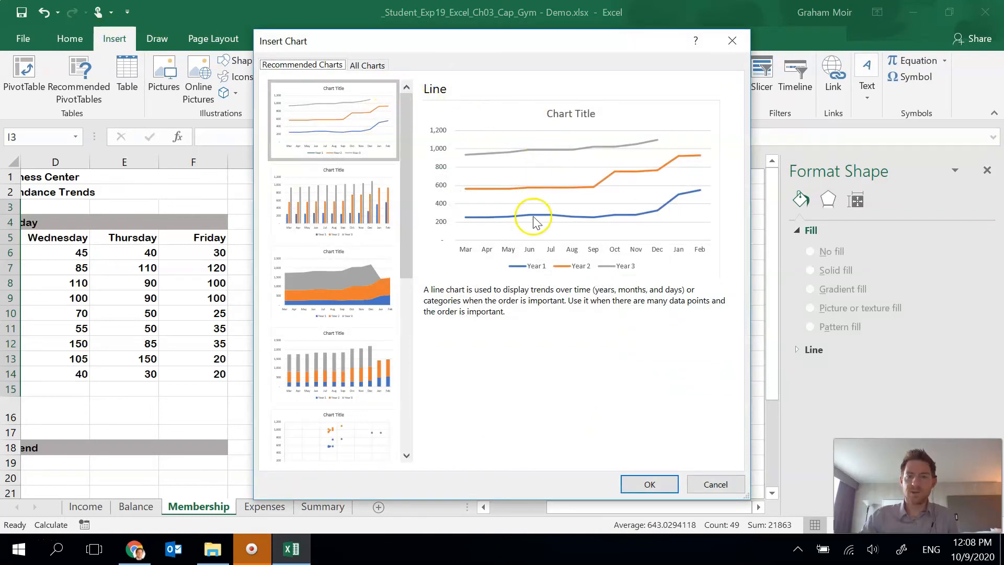
left_click(648, 484)
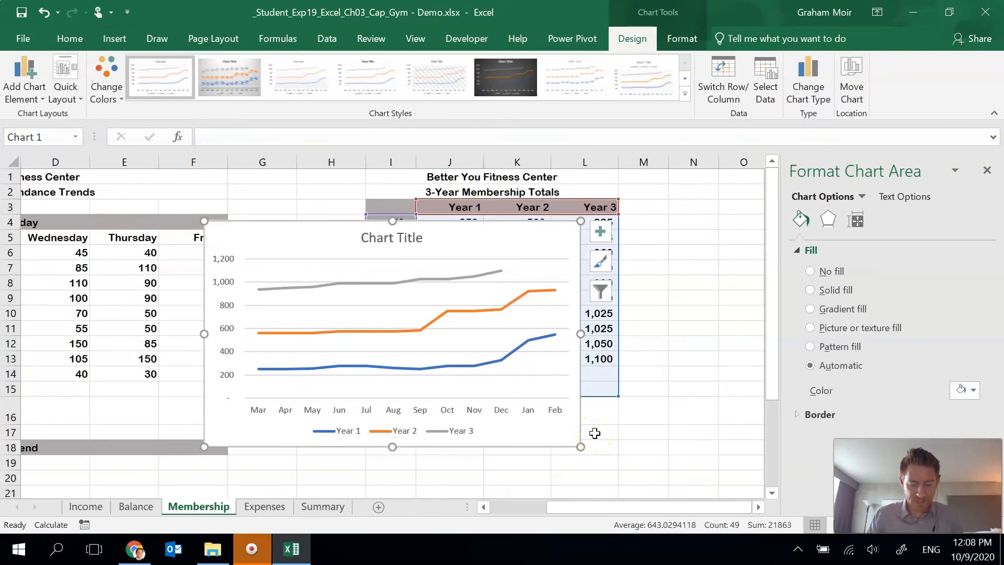
- Move the membership line chart as an object to the Summary sheet
right_click(524, 239)
left_click(581, 364)
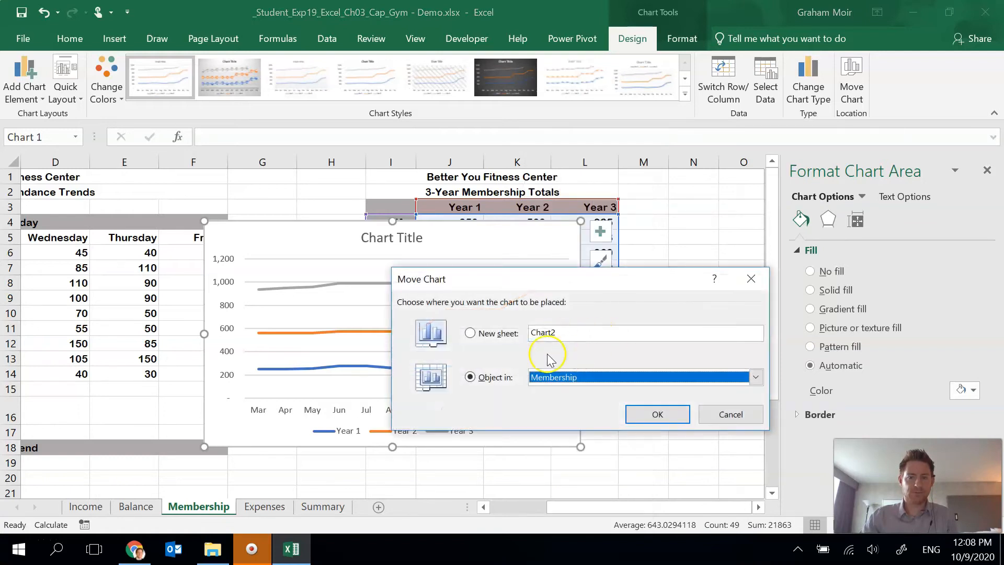
left_click(580, 385)
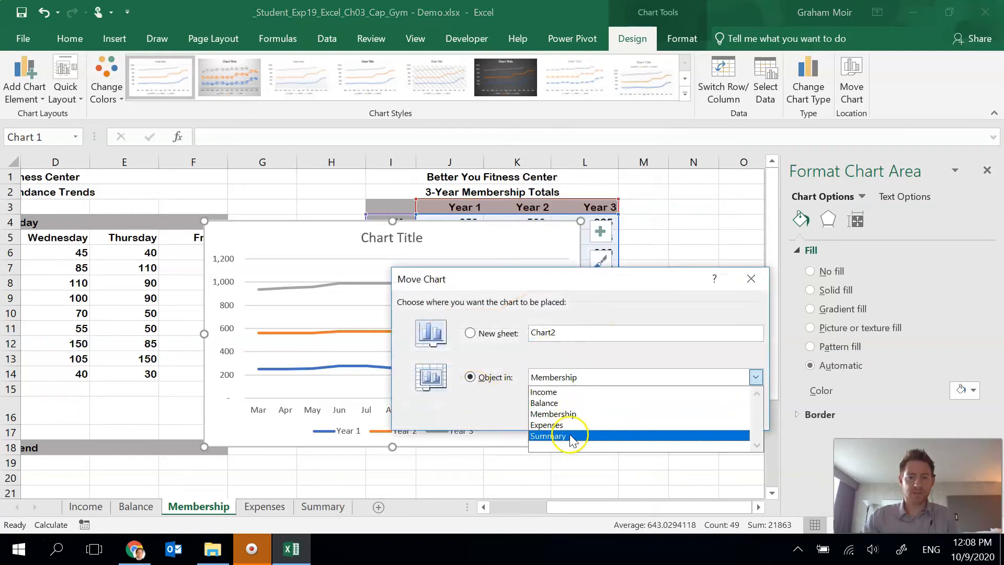
left_click(572, 436)
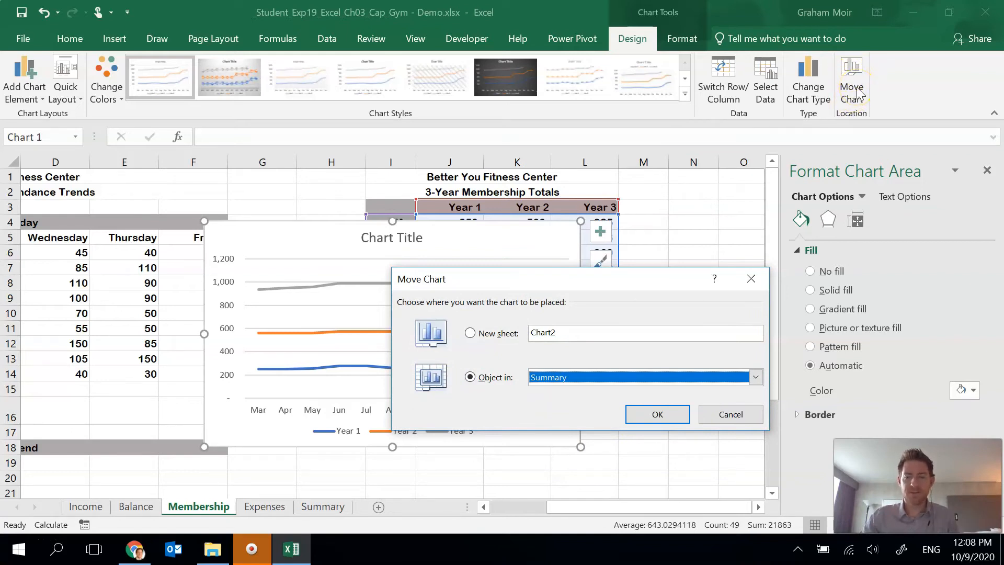
left_click(653, 414)
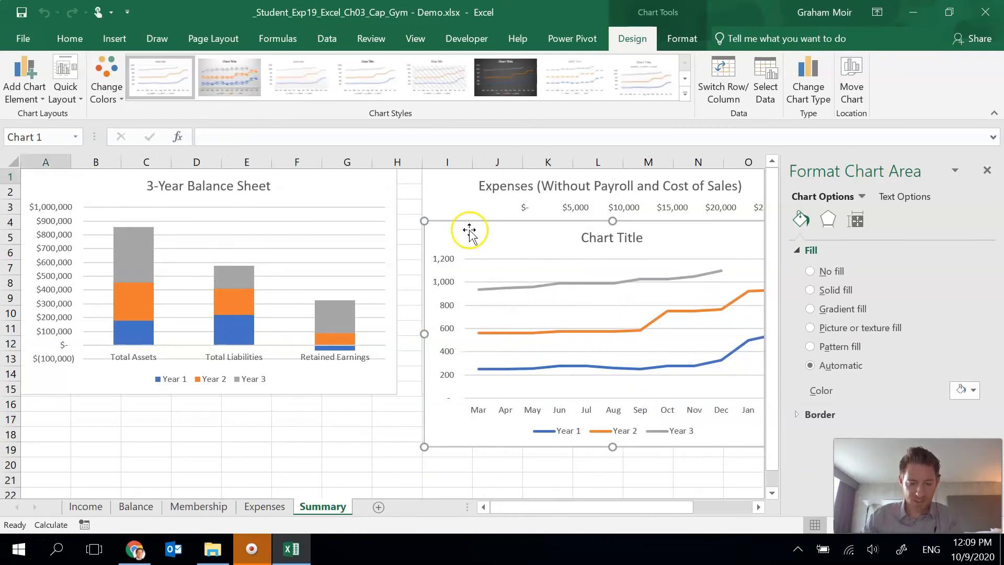
- Cut the line chart and paste it at cell A17, below the 3-Year Balance Sheet chart
key("Delete")
left_click(38, 419)
key("ctrl+v")
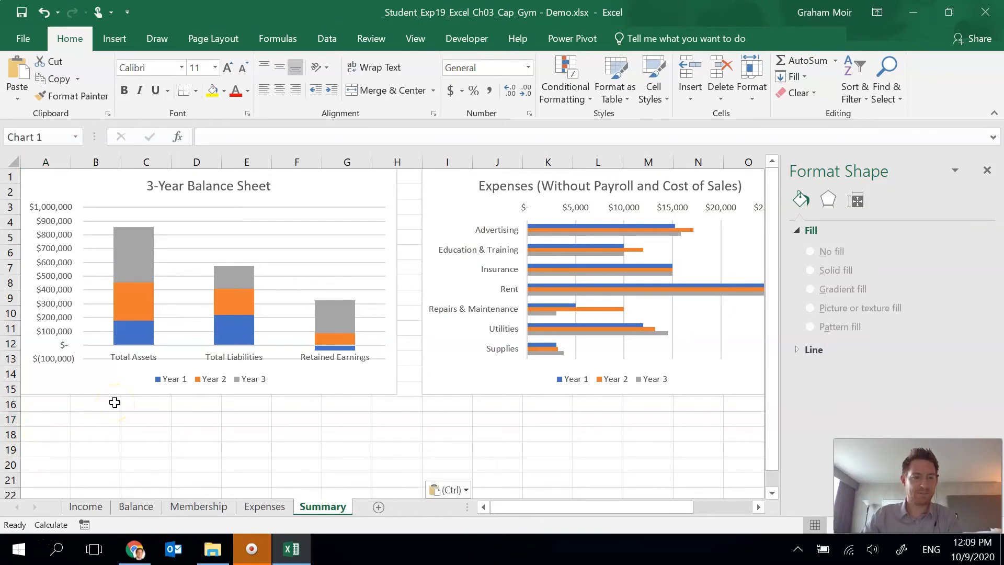
scroll(268, 418, "down", 4)
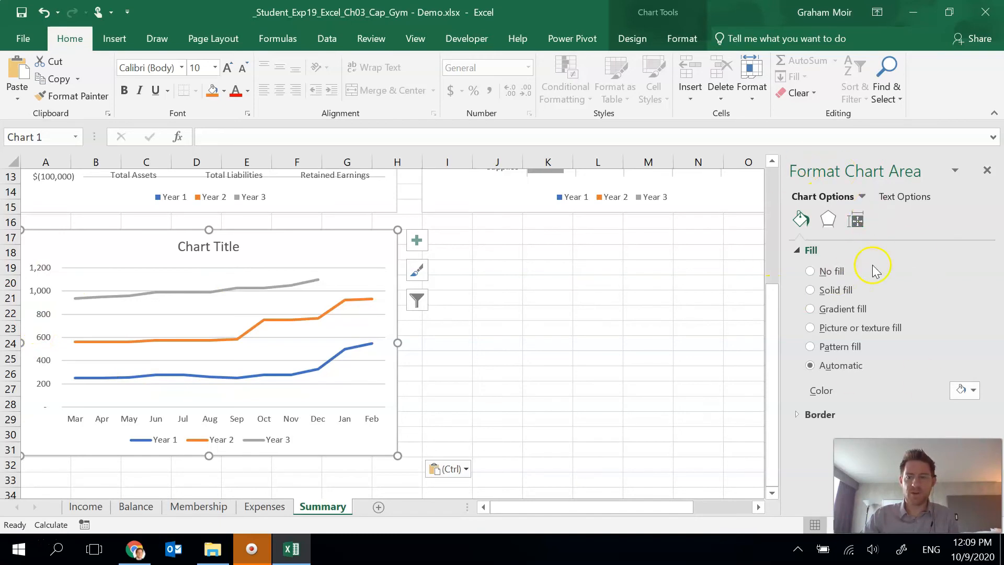
- Set the minimum bound of the line chart's vertical axis to 200
left_click(42, 268)
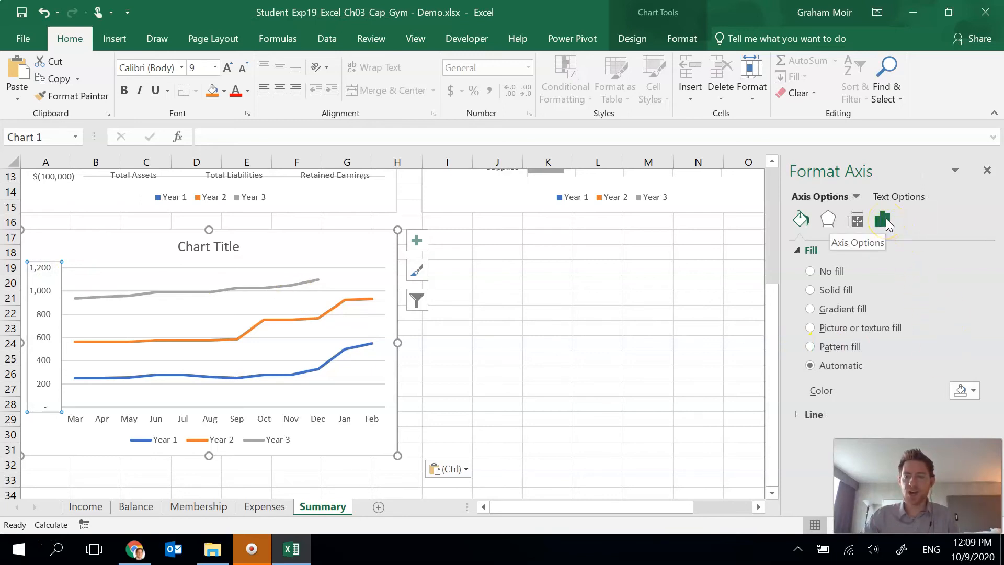
left_click(884, 223)
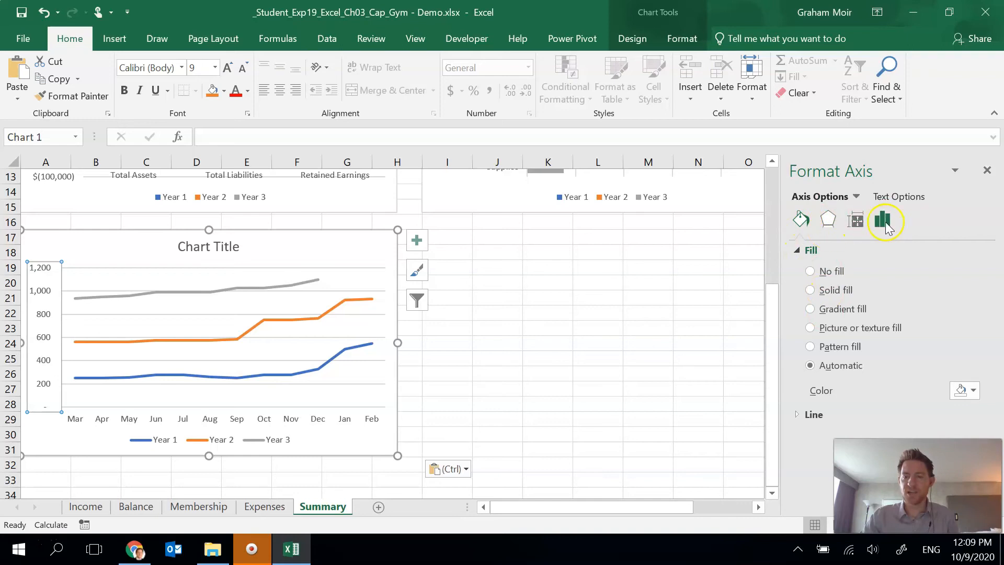
left_click(828, 261)
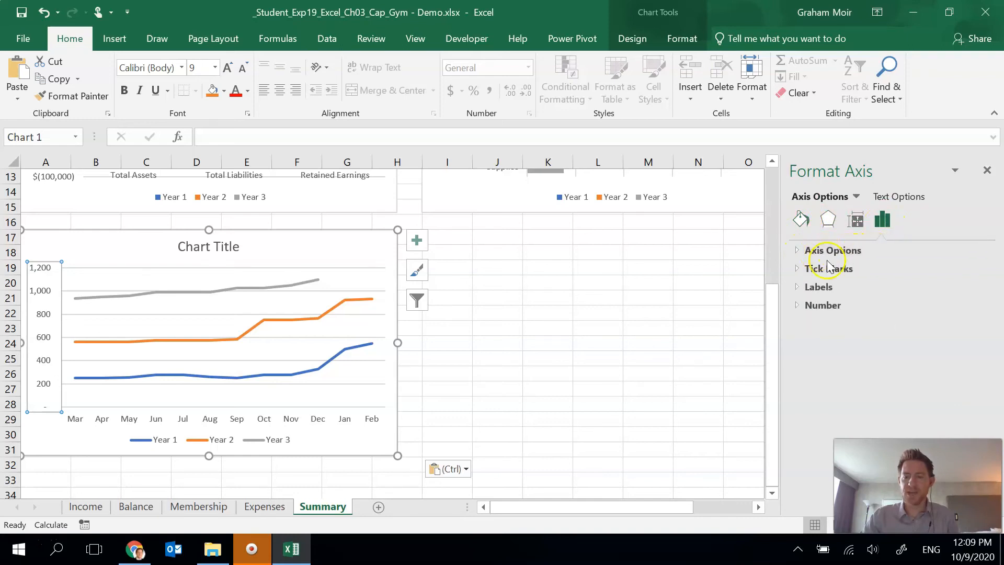
left_click(803, 251)
left_click(800, 252)
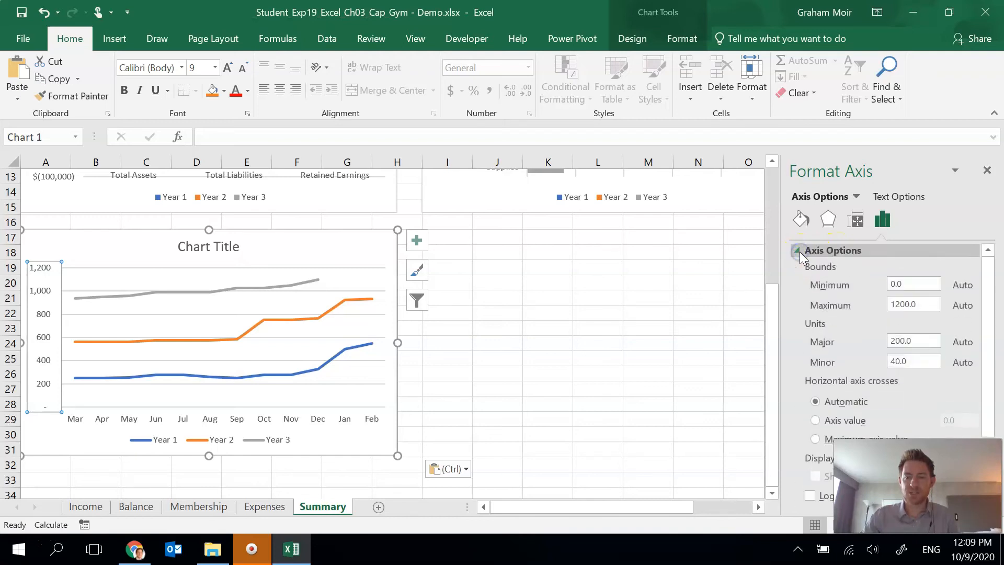
left_click_drag(922, 287, 893, 283)
key("BackSpace")
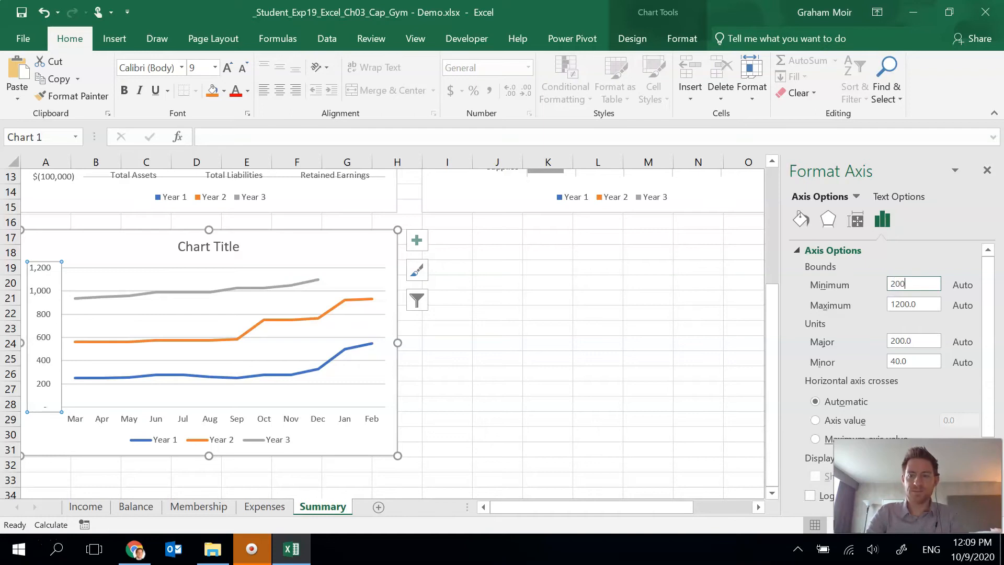
type("200")
key("Return")
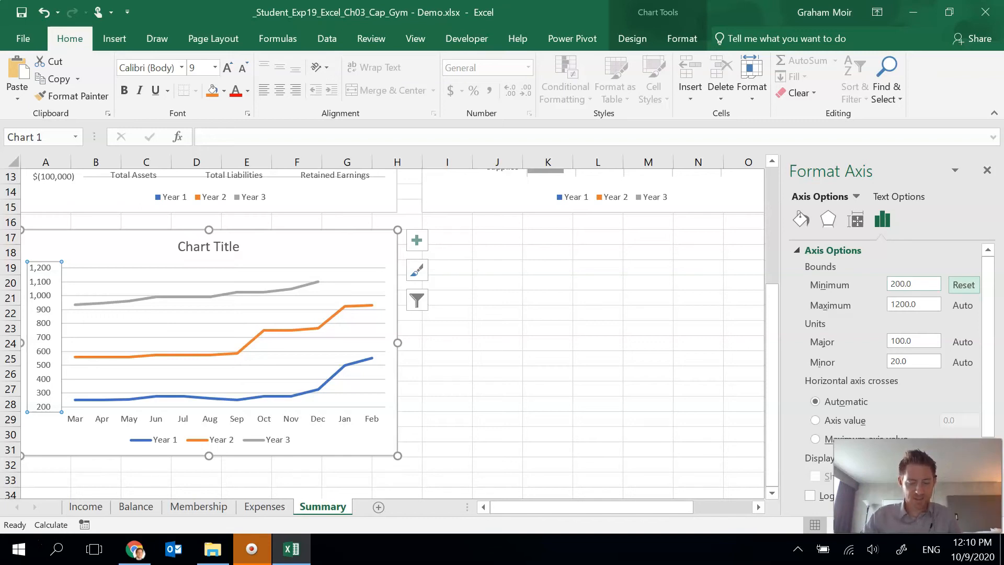
- Add a primary vertical axis title to the line chart reading # of Memberships
left_click(392, 239)
left_click(632, 38)
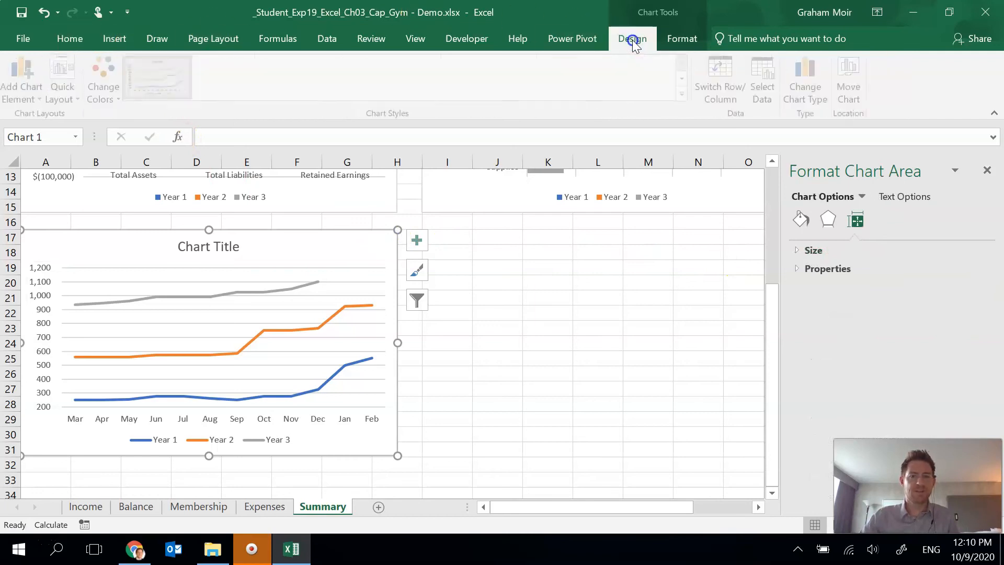
left_click(21, 93)
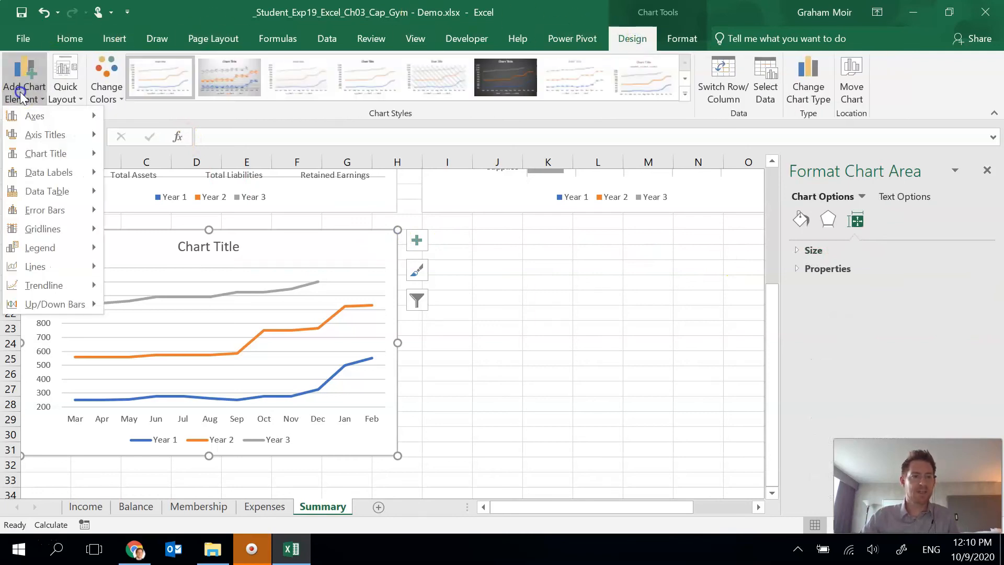
mouse_move(38, 139)
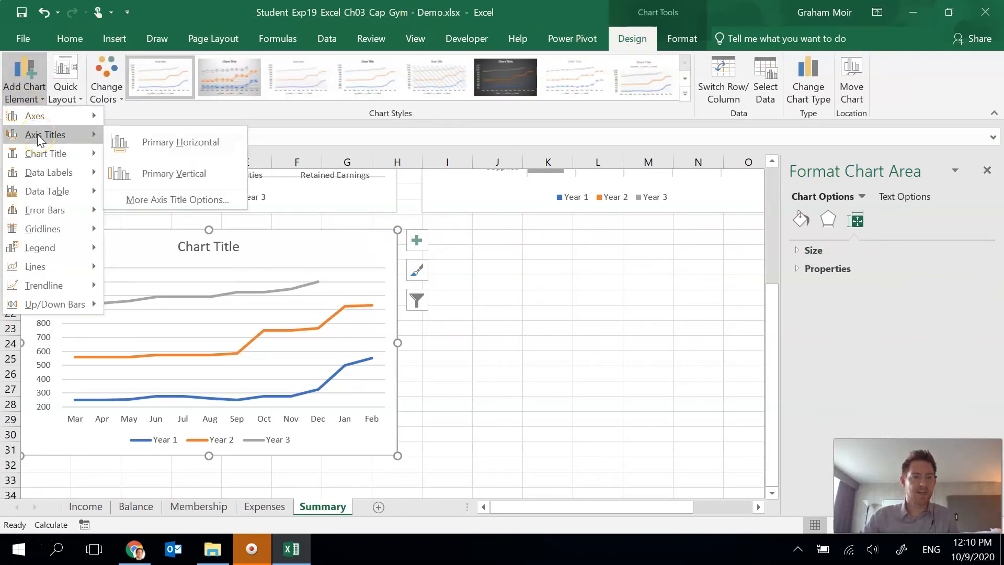
left_click(168, 164)
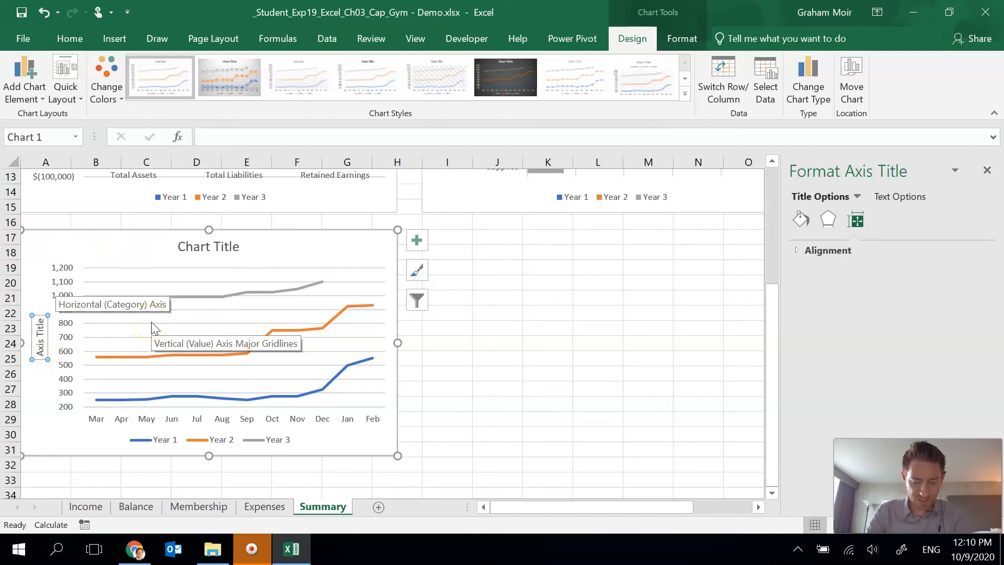
type("# of Membership")
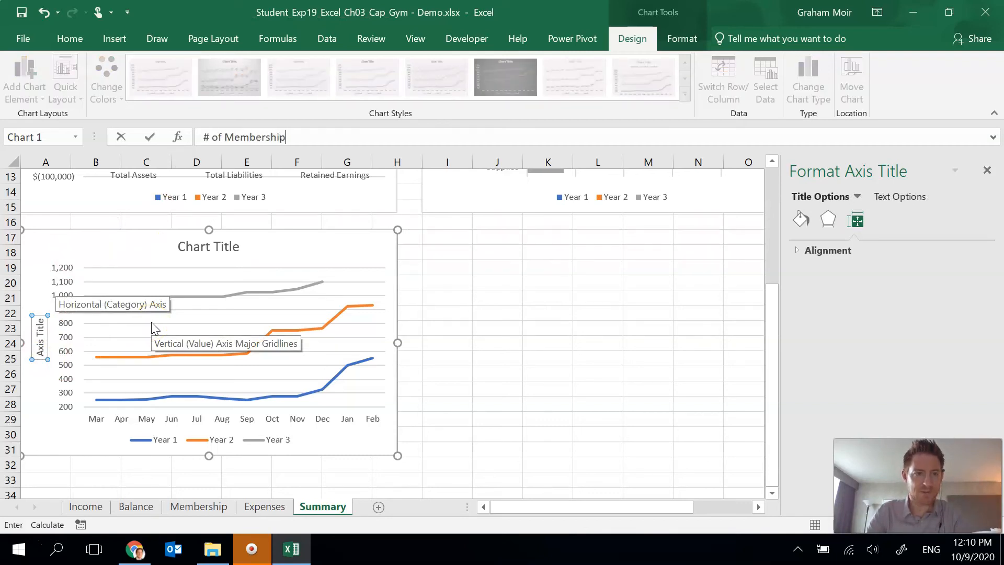
type("s")
key("Return")
left_click(151, 330)
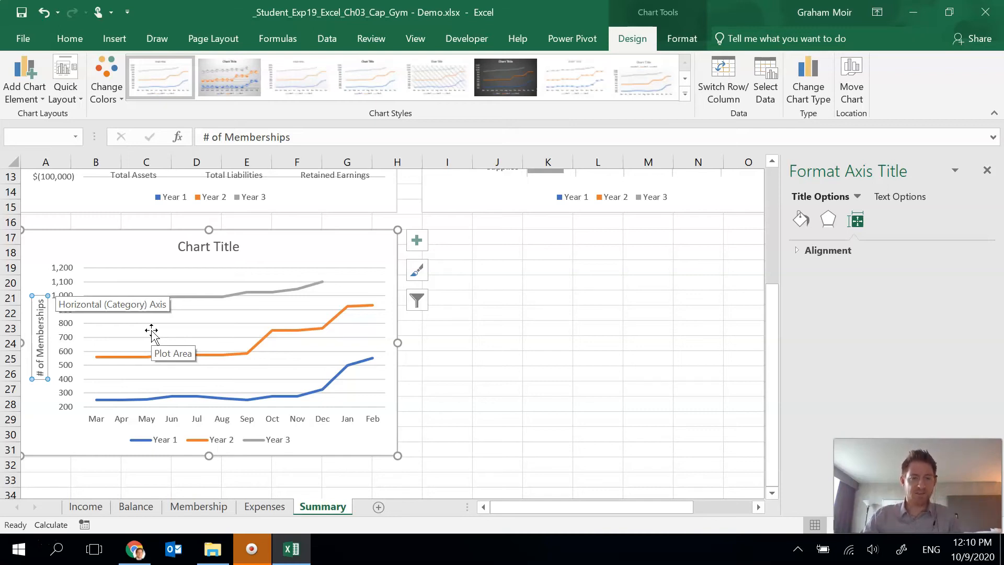
- Apply chart Style 4 and the Monochromatic Palette 8 colors to the line chart
left_click(345, 237)
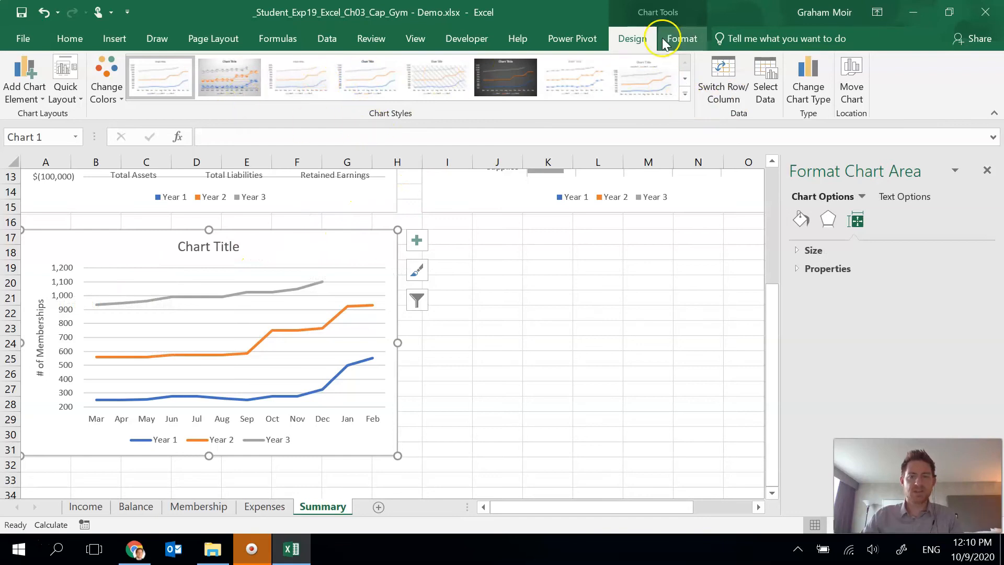
left_click(684, 94)
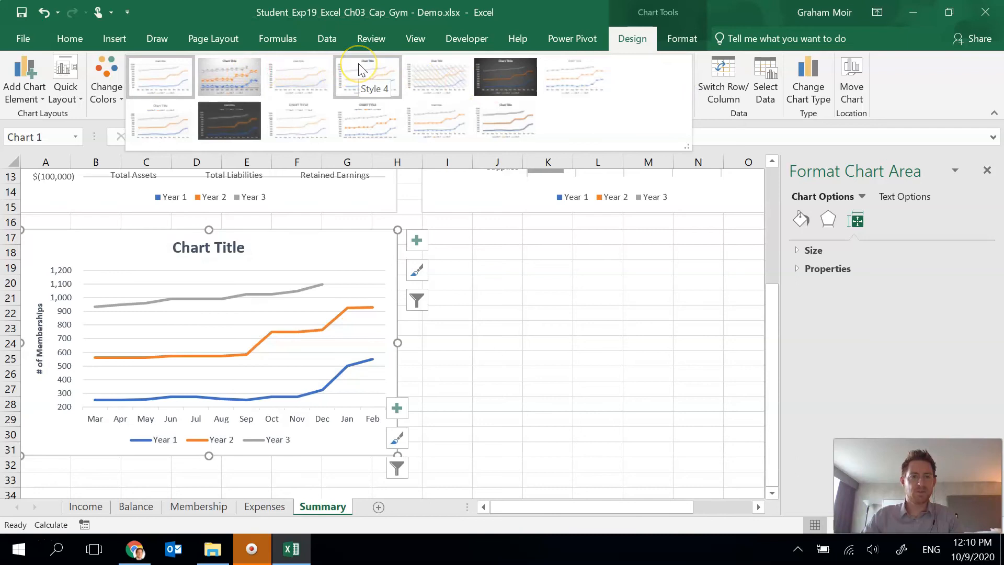
left_click(359, 64)
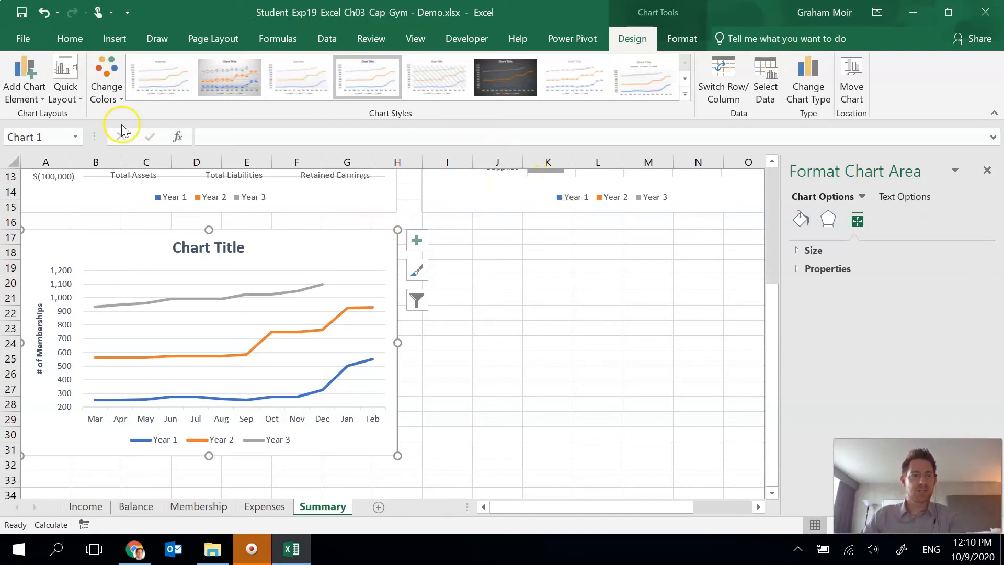
left_click(111, 100)
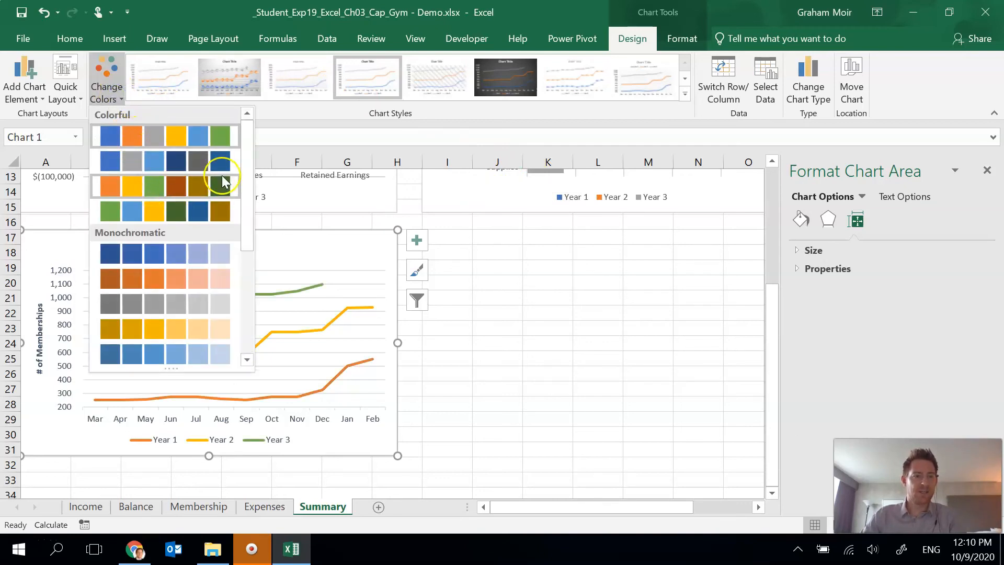
left_click_drag(245, 178, 240, 236)
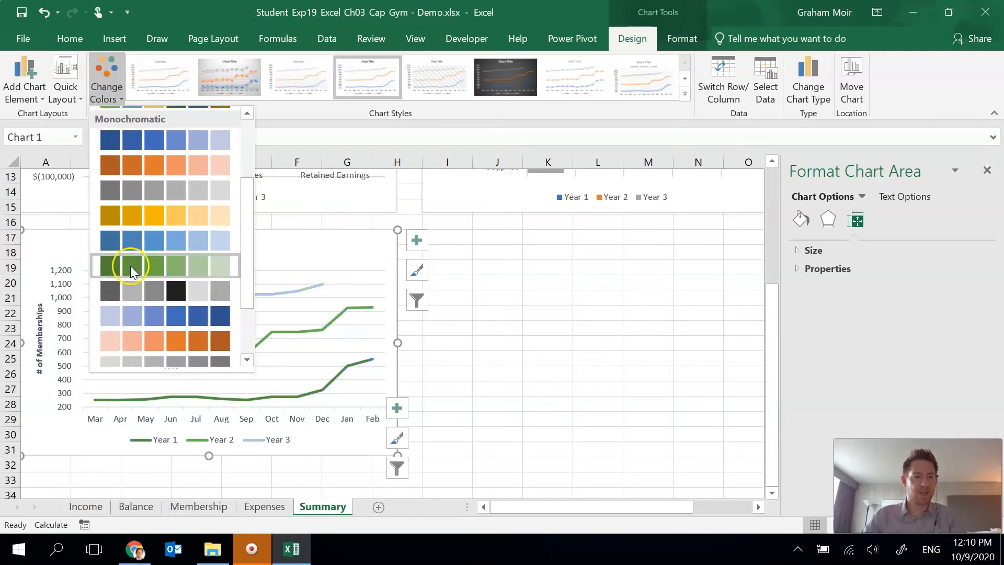
left_click(137, 312)
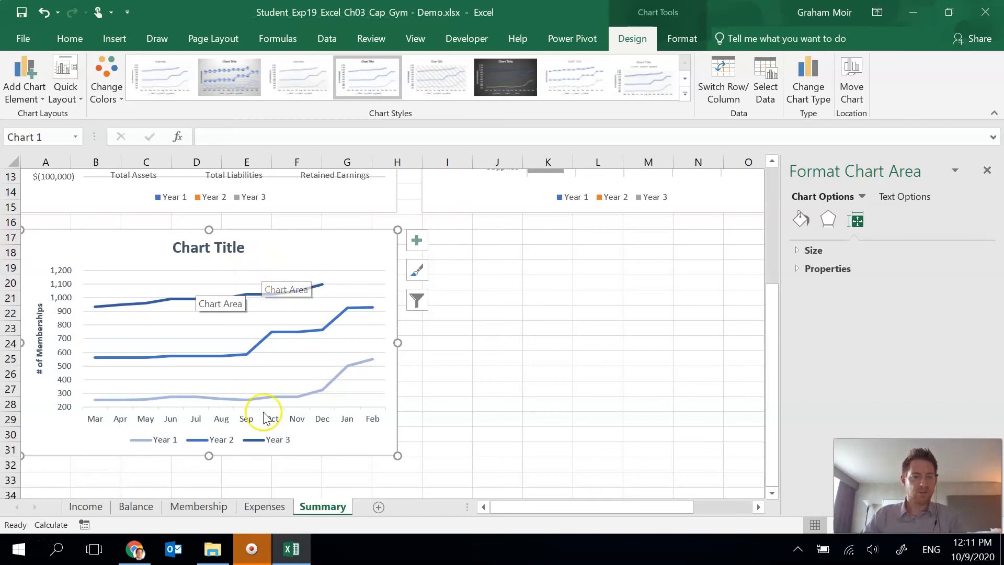
- Move the legend of the line chart to the Top position, under the chart title
left_click(258, 441)
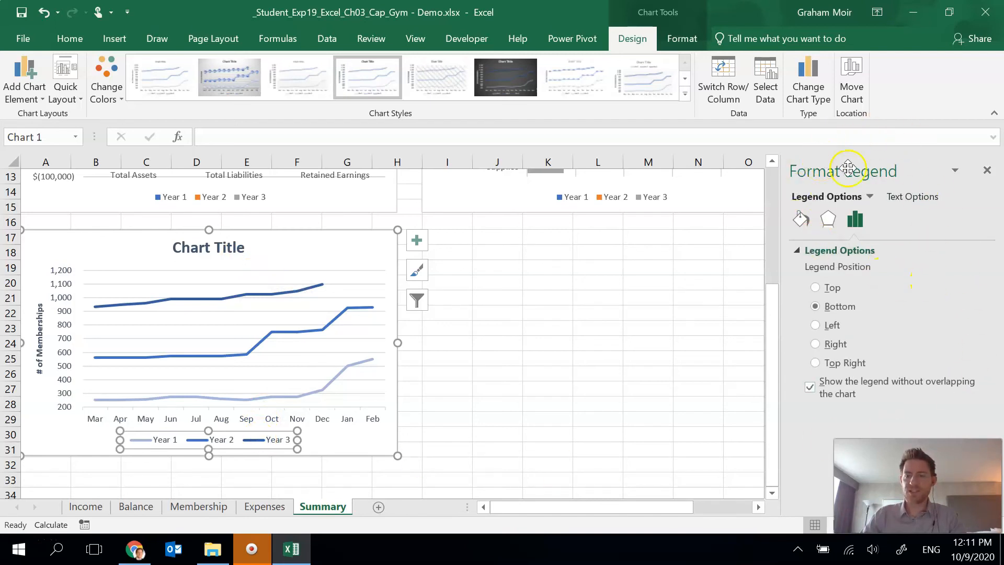
left_click(833, 288)
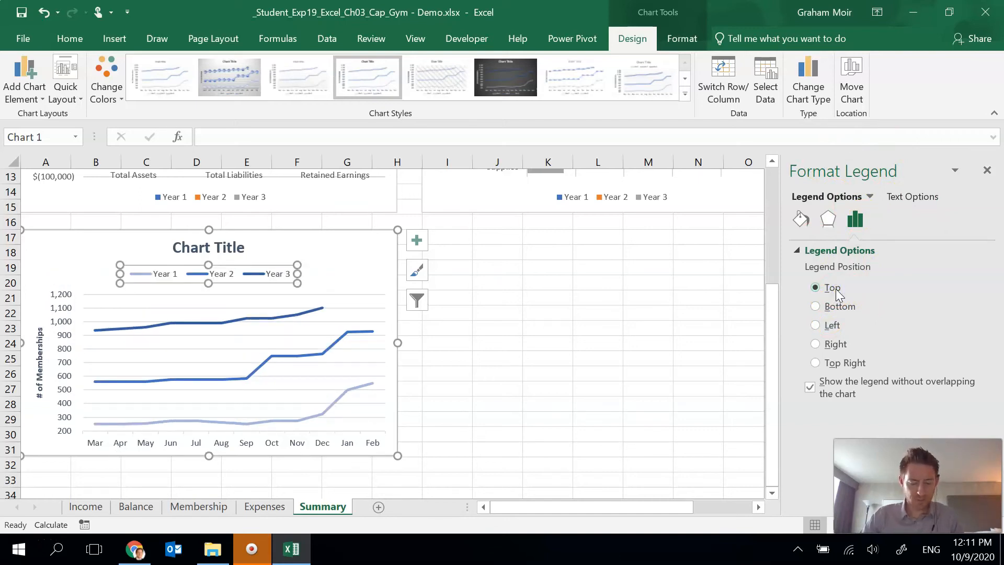
left_click(820, 284)
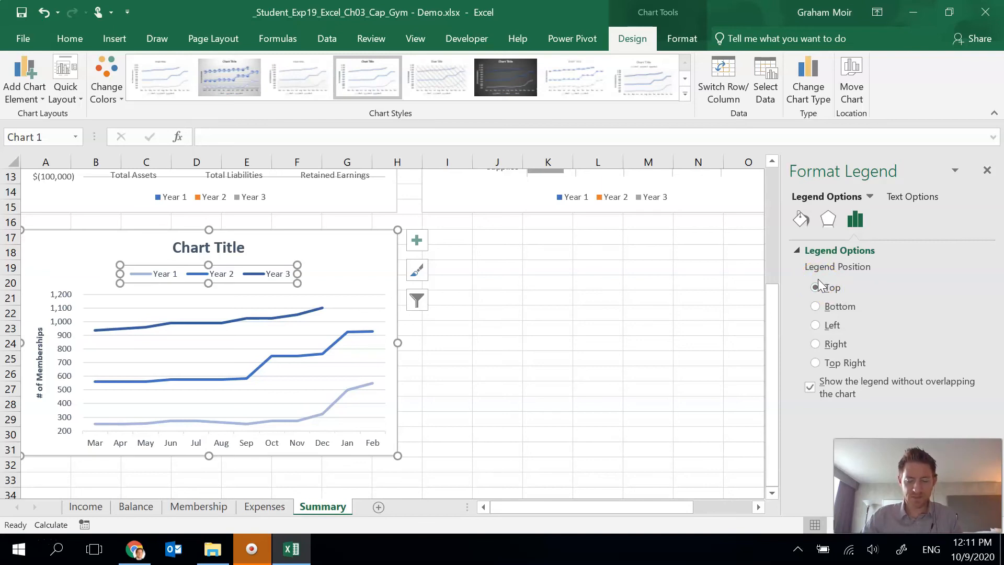
- Change the line chart's title to 3-Year Membership Trends
left_click(205, 248)
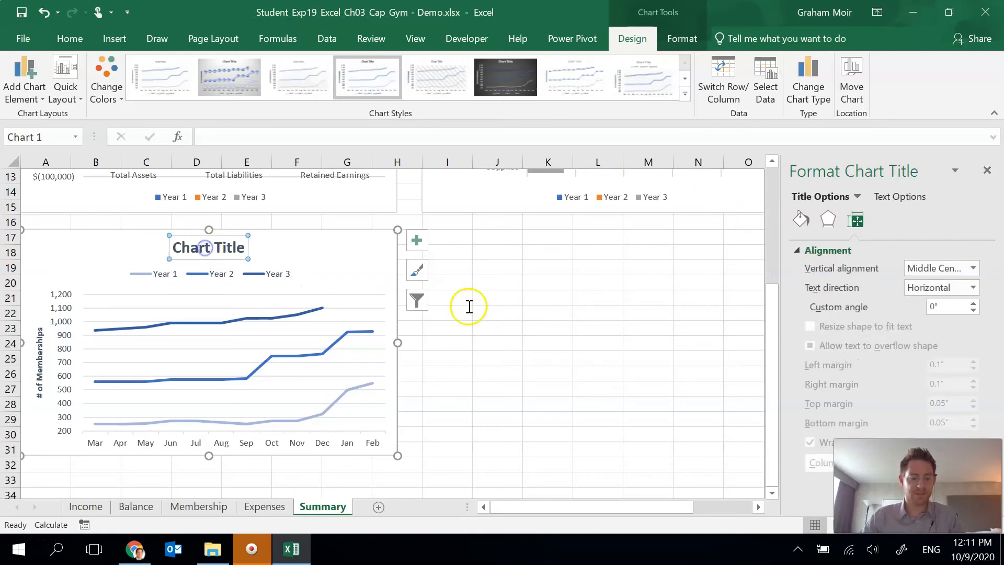
type("3-Year Membership Trends")
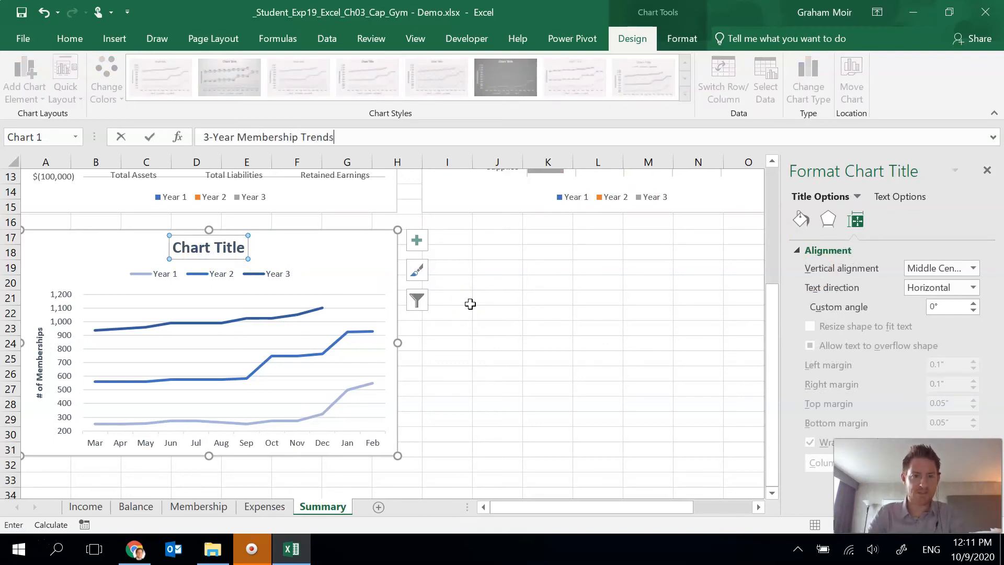
key("Return")
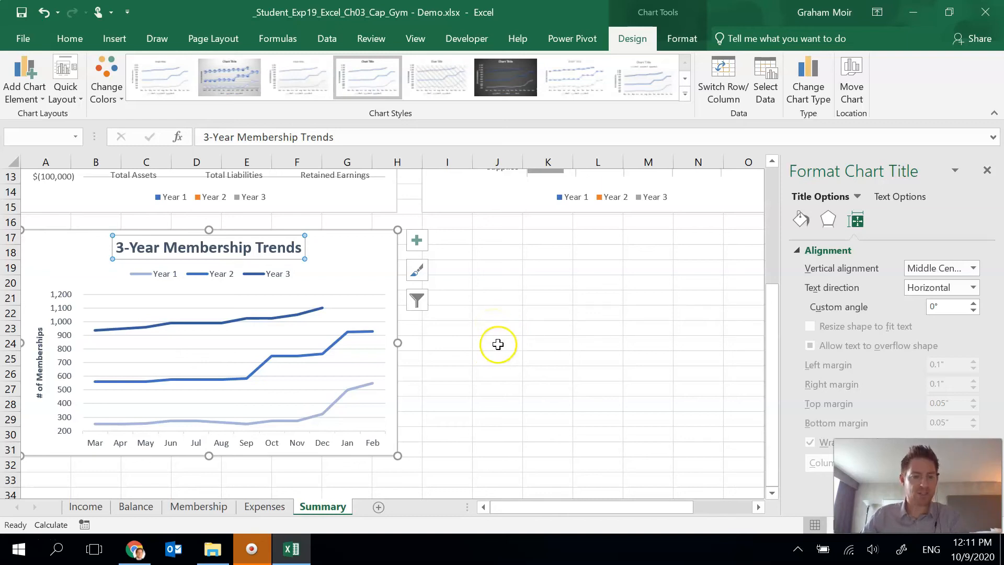
- Add alt text to the pie chart on the Expenses sheet: "The pie chart displays percentage of expenses for Year 3"
left_click(243, 510)
left_click(575, 228)
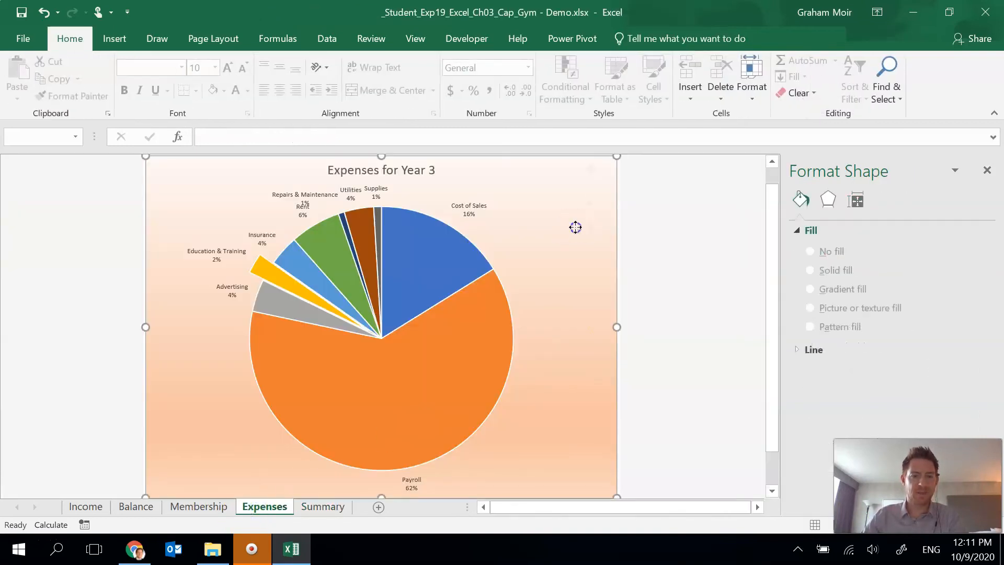
right_click(577, 299)
left_click(622, 485)
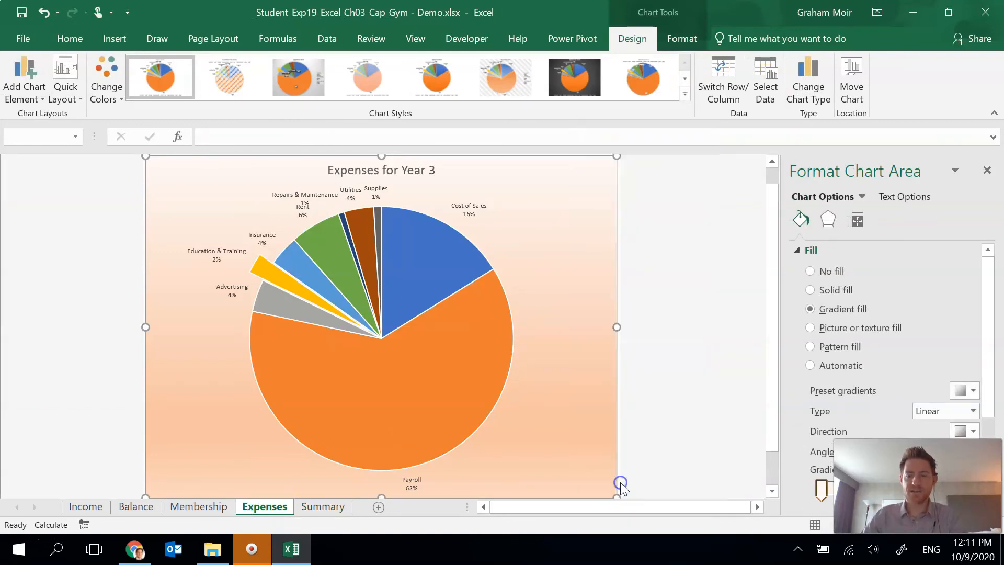
left_click(871, 266)
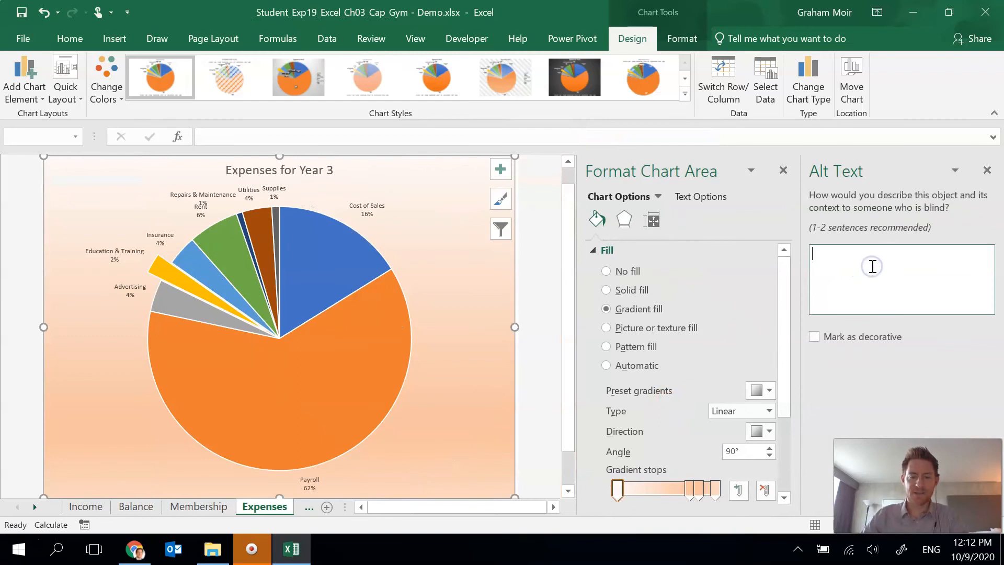
type("THe pie chart displays percentage of expenses for Year 3")
left_click(822, 254)
key("Delete")
type("h")
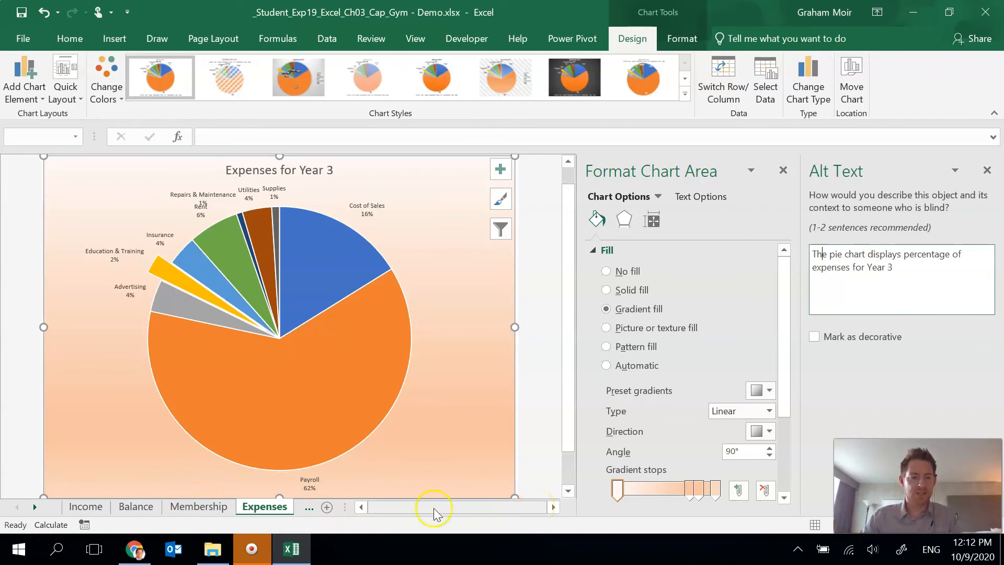
- Add alt text to the 3-Year Balance Sheet chart on the Summary sheet: "The column chart displays total assets, total liabilities, and retained earnings for three years."
left_click(35, 507)
left_click(37, 508)
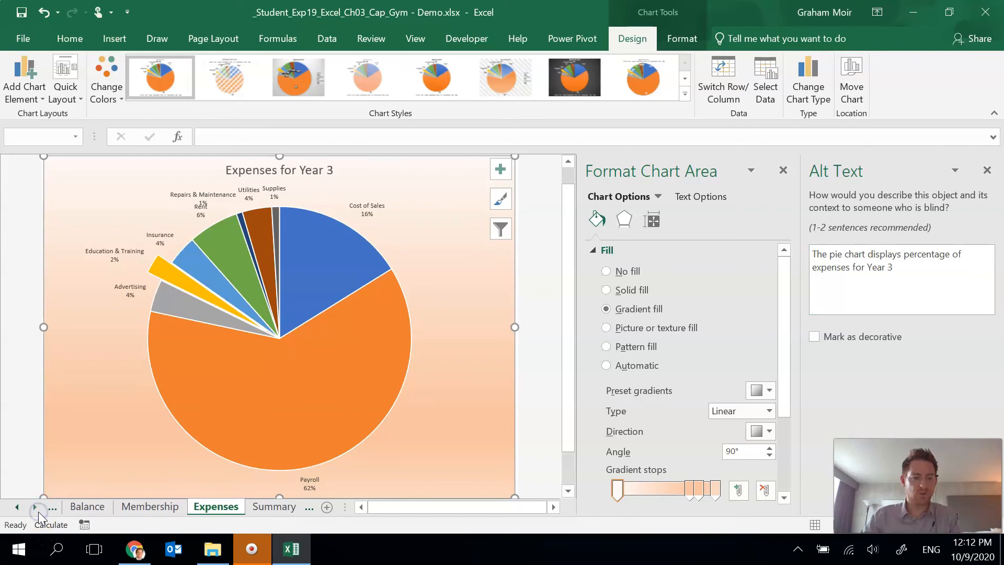
left_click(222, 506)
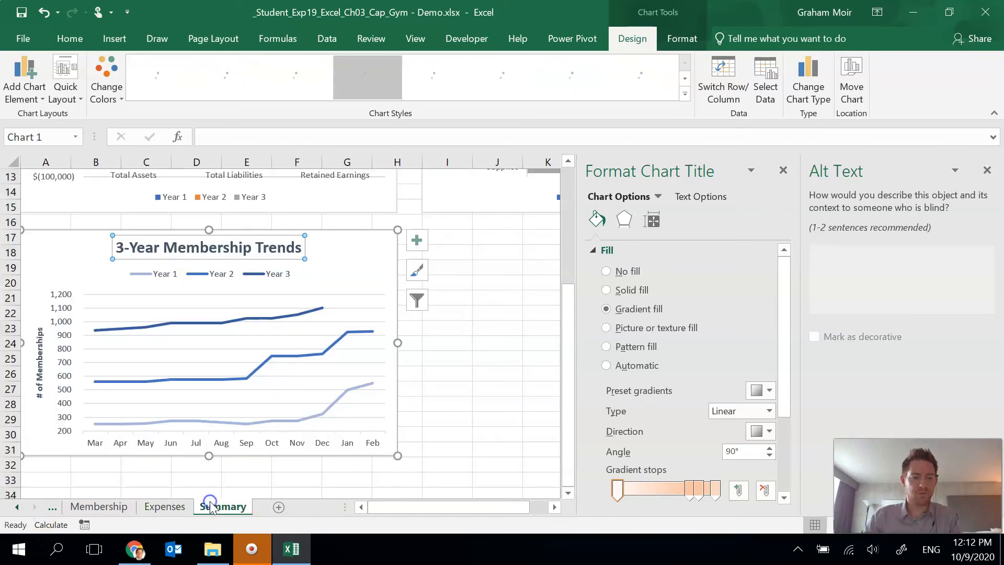
scroll(397, 308, "up", 4)
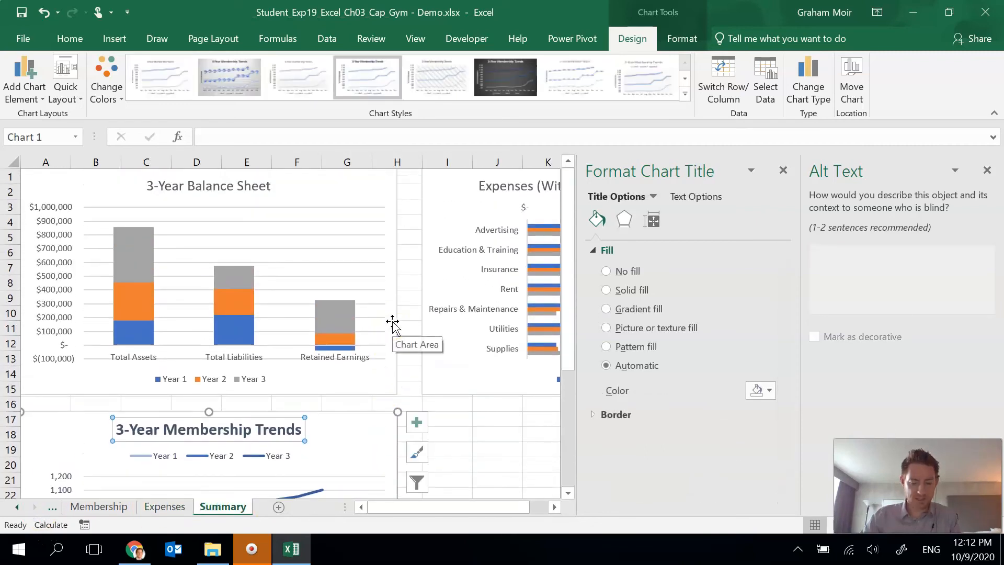
left_click(353, 186)
left_click(881, 289)
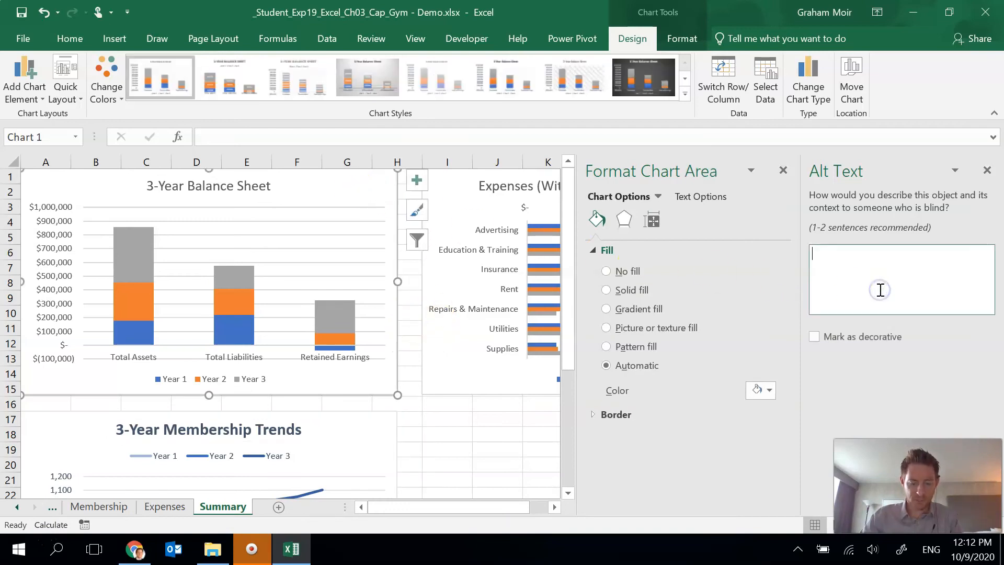
type("The column char")
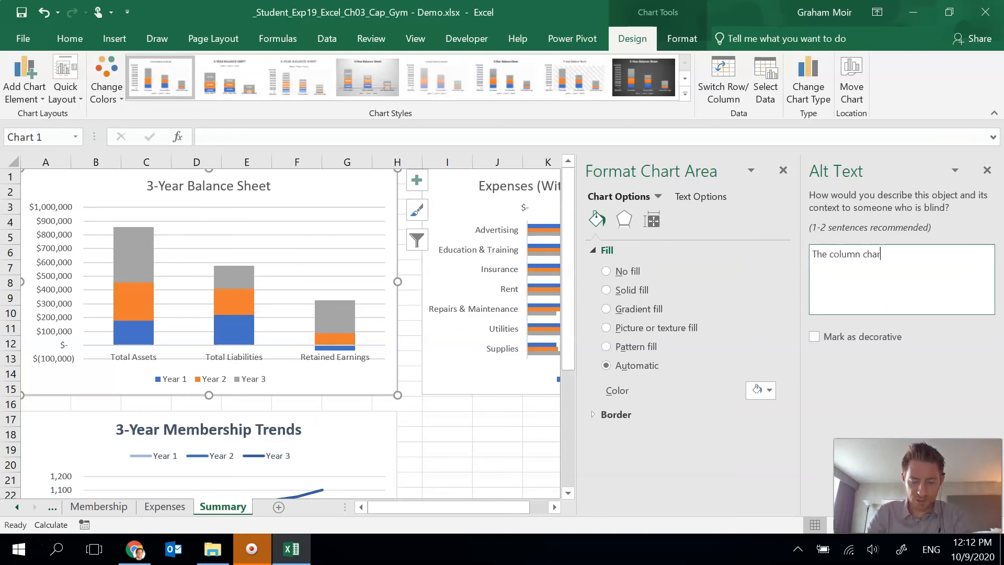
type("t displays total assets, t")
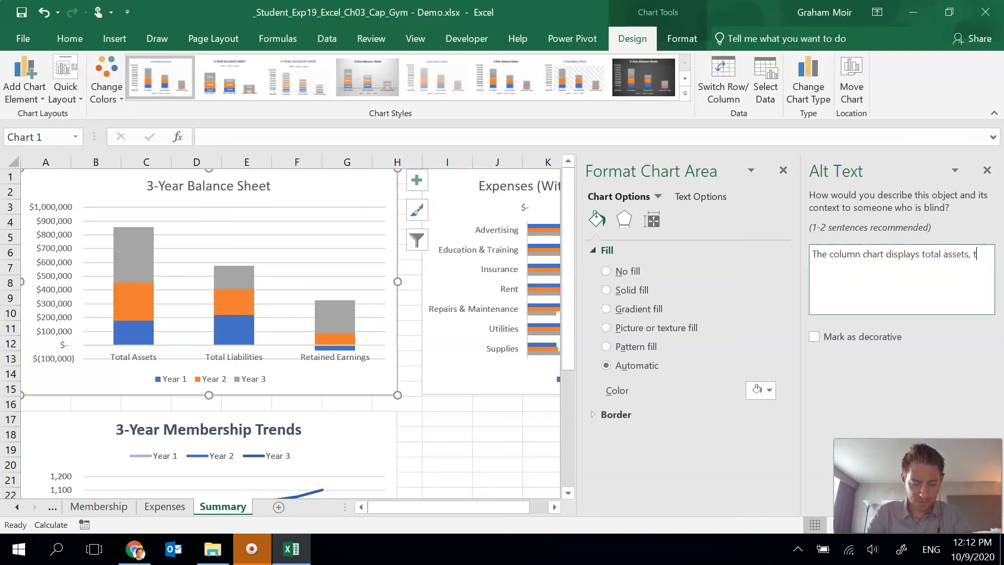
type("otal liabilities")
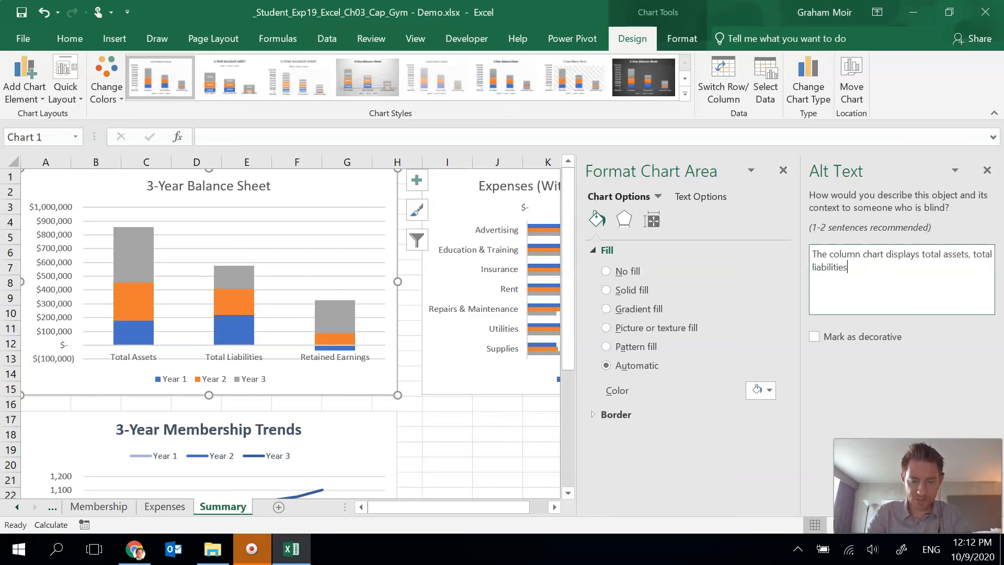
key("BackSpace")
key("BackSpace")
key("BackSpace")
type(", and retained earnings for three years.")
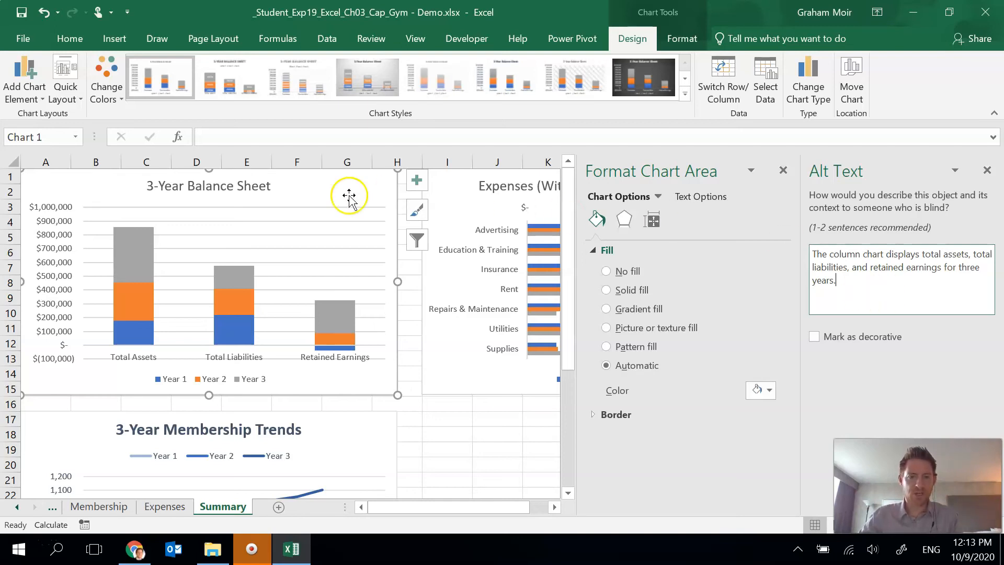
- Add alt text to the Expenses bar chart: "The bar chart displays expenses for three years without payroll or cost of sales."
left_click(460, 198)
left_click(881, 274)
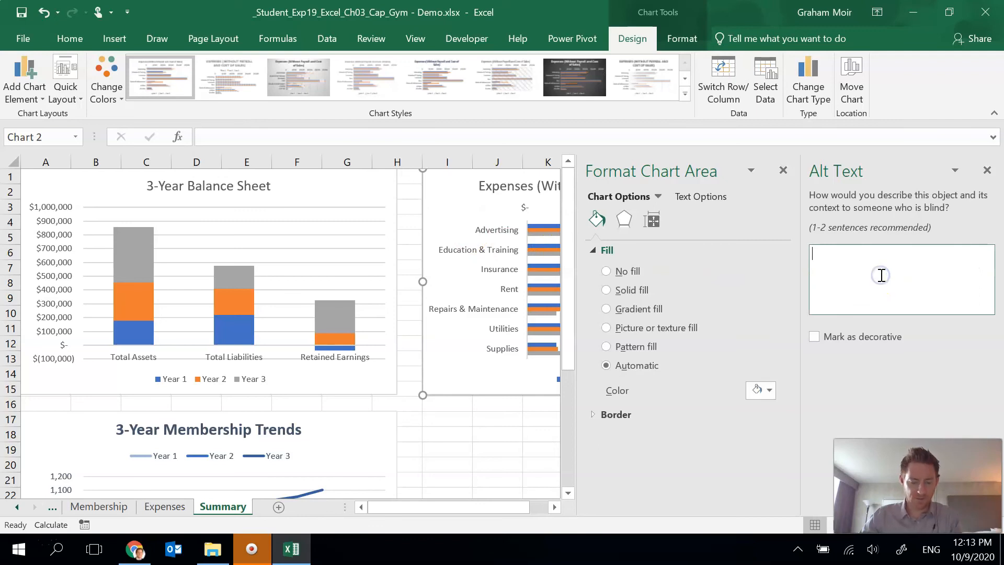
type("The bar chart displays expenses for three years without pay")
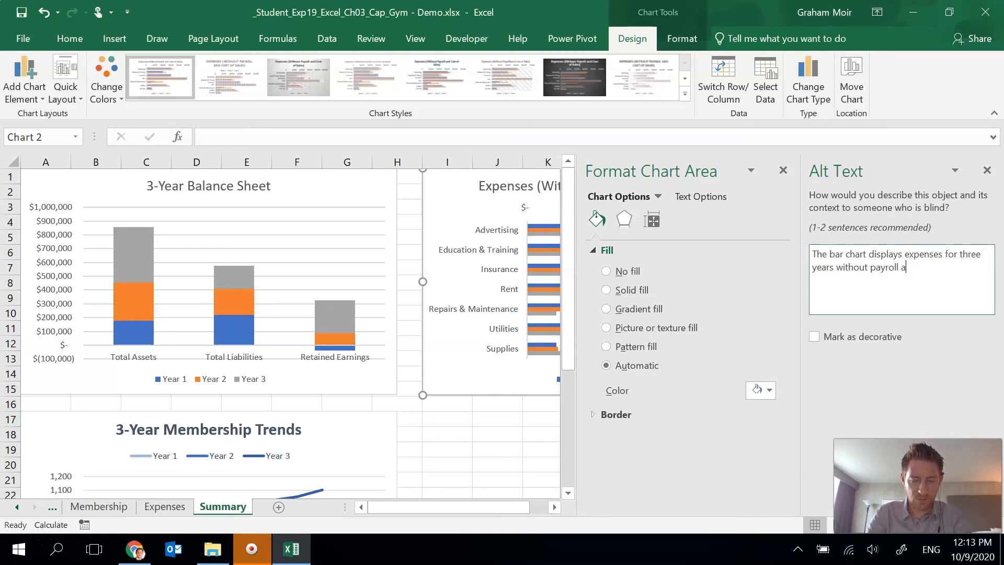
type("roll or cost of sales.")
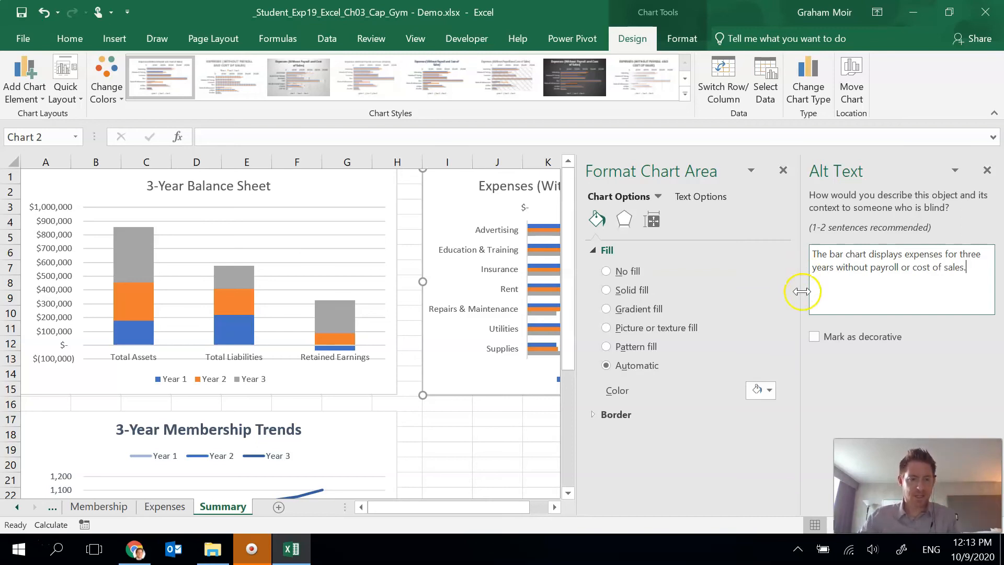
- Add alt text to the 3-Year Membership Trends chart: "The line chart displays monthly trends in memberships for three years."
left_click(351, 425)
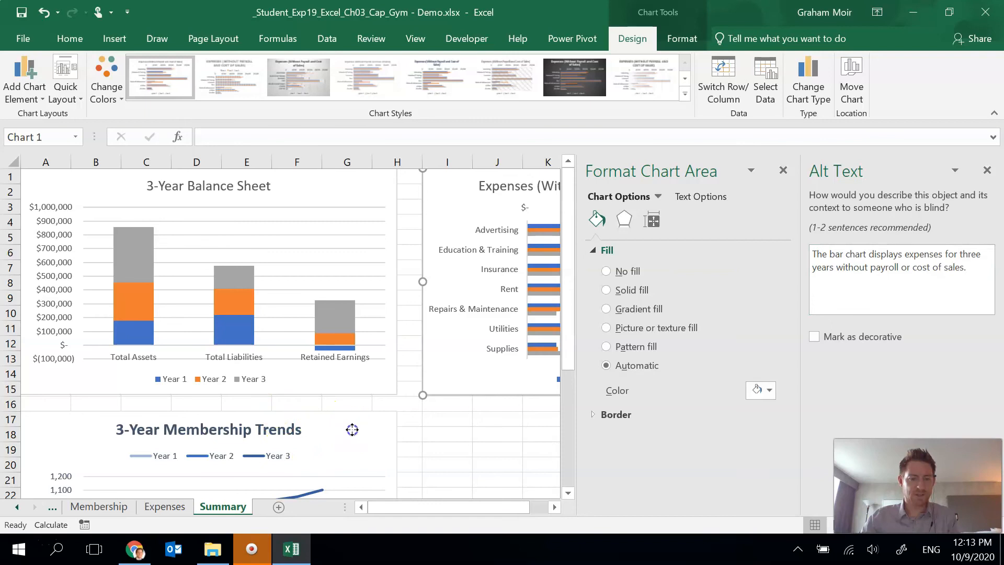
left_click(862, 279)
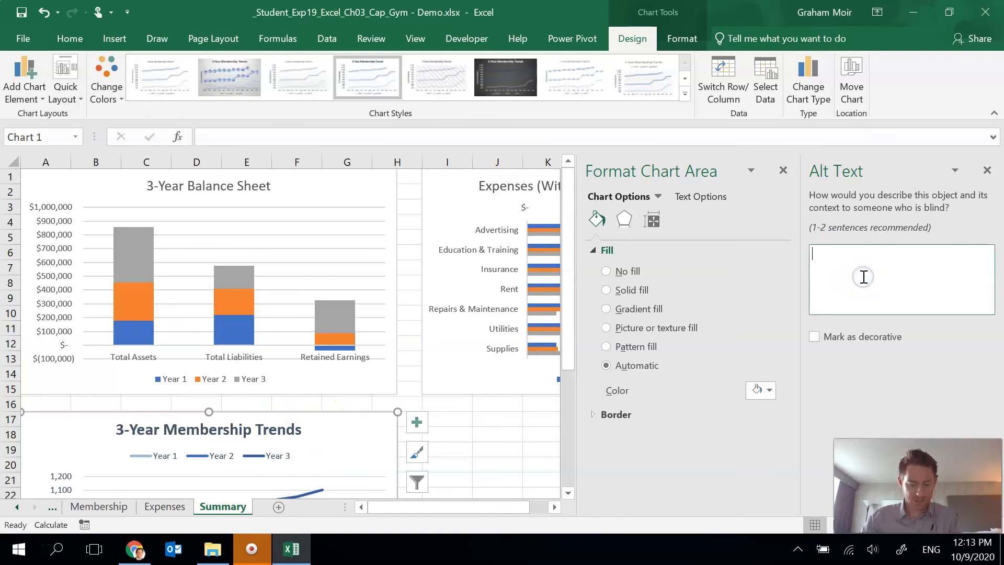
type("The line chart disp")
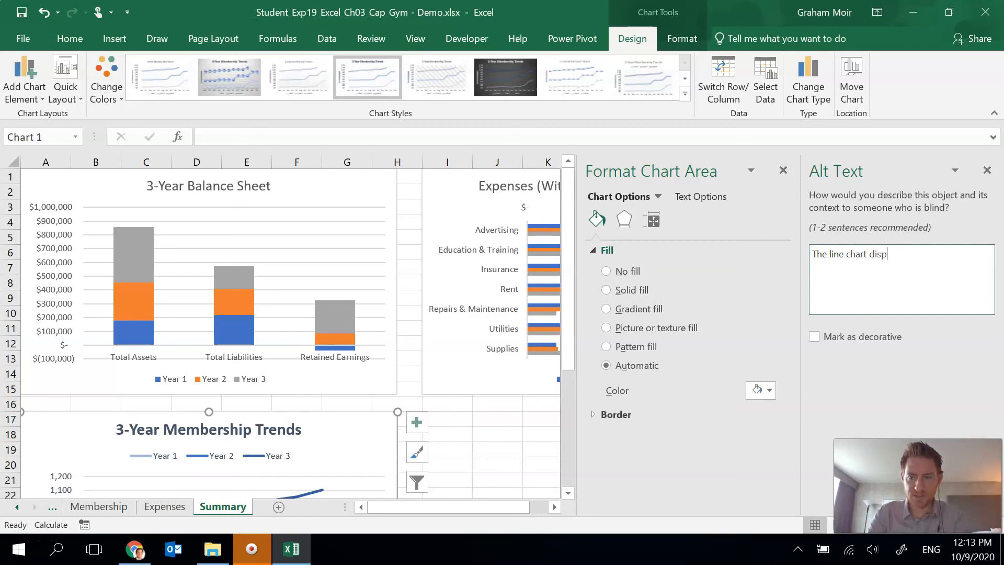
type("lays month")
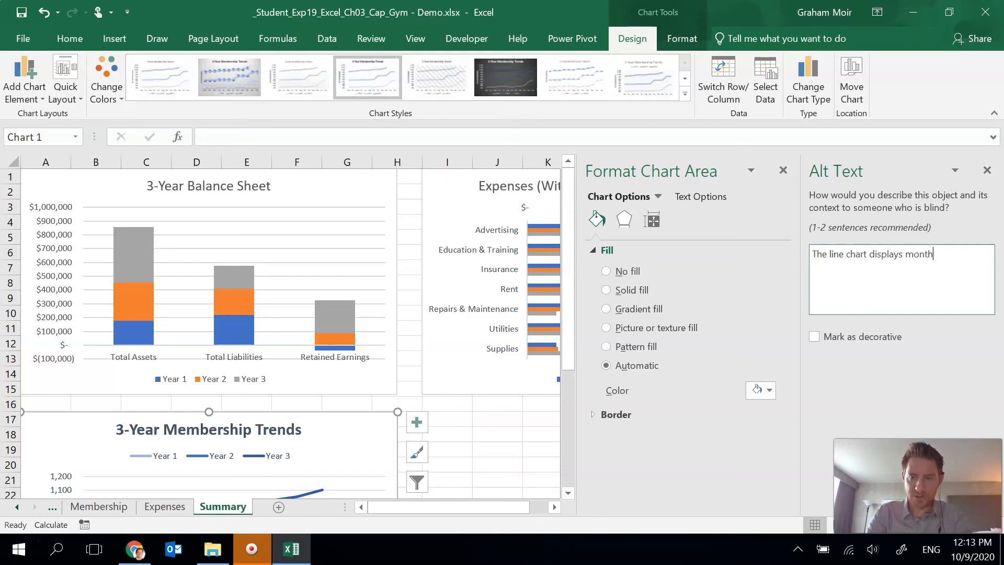
type("ly trends in memberships for three years.")
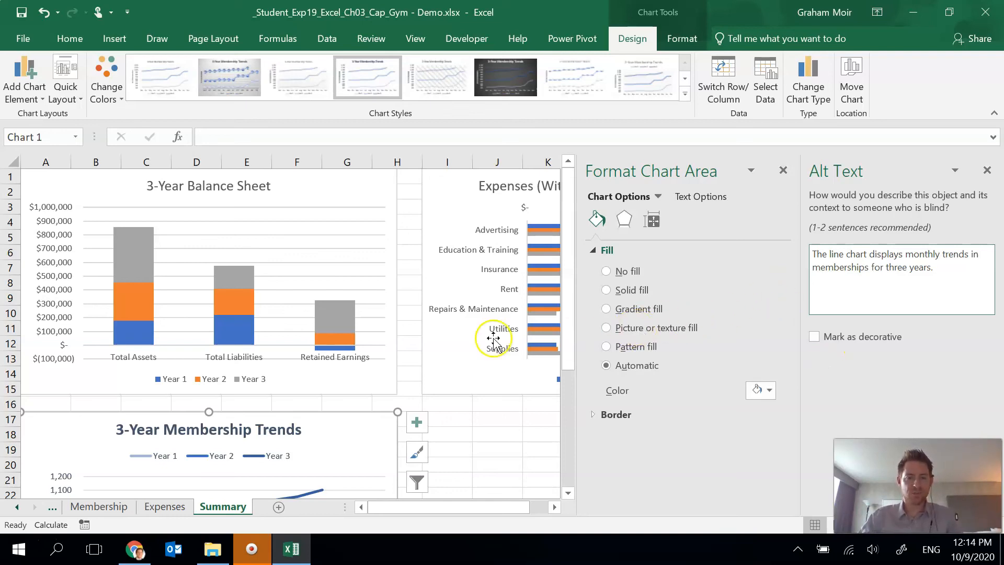
left_click(986, 174)
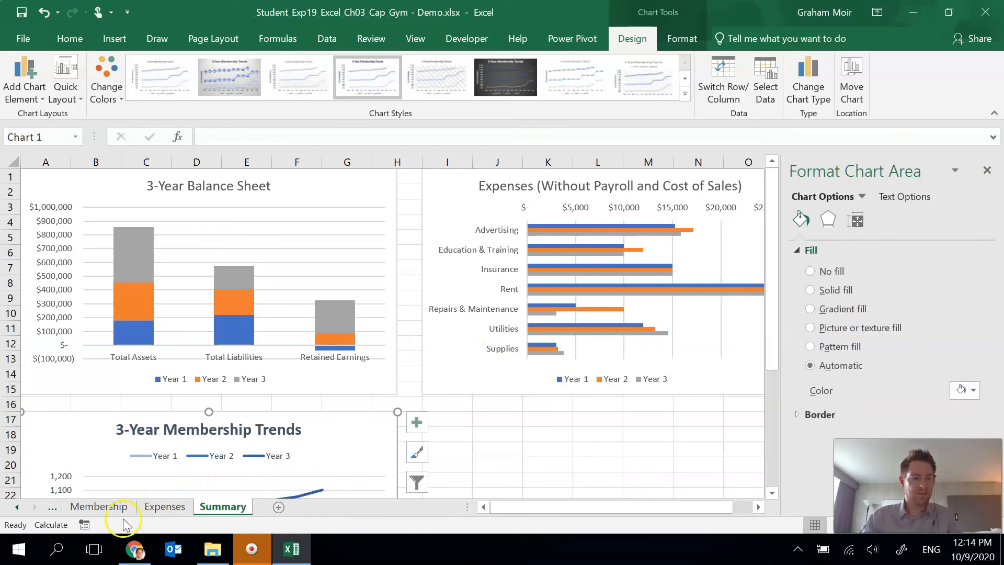
- Insert column sparklines in B16:F16 of the Membership sheet from the weekday attendance data B6:F14
left_click(100, 507)
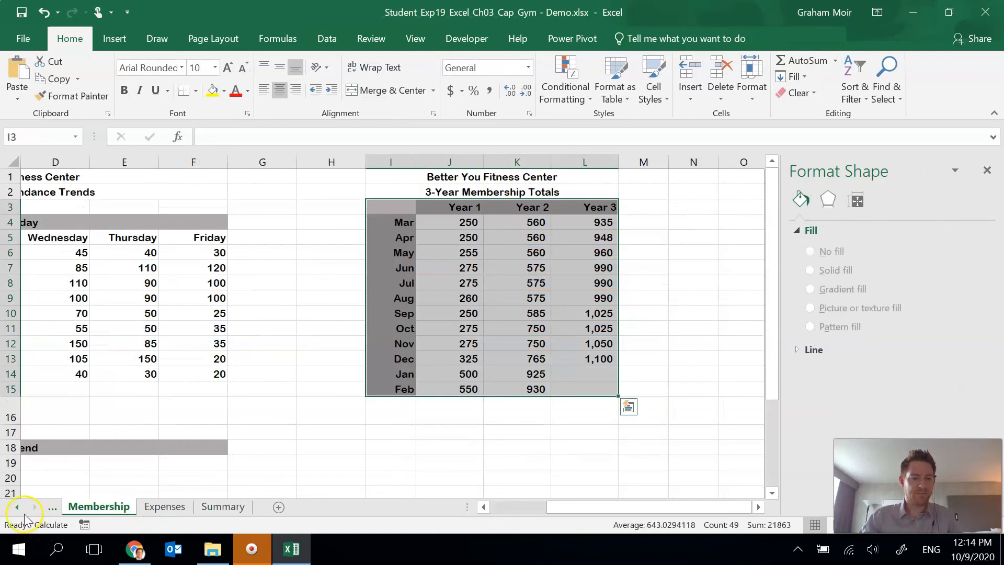
left_click(16, 506)
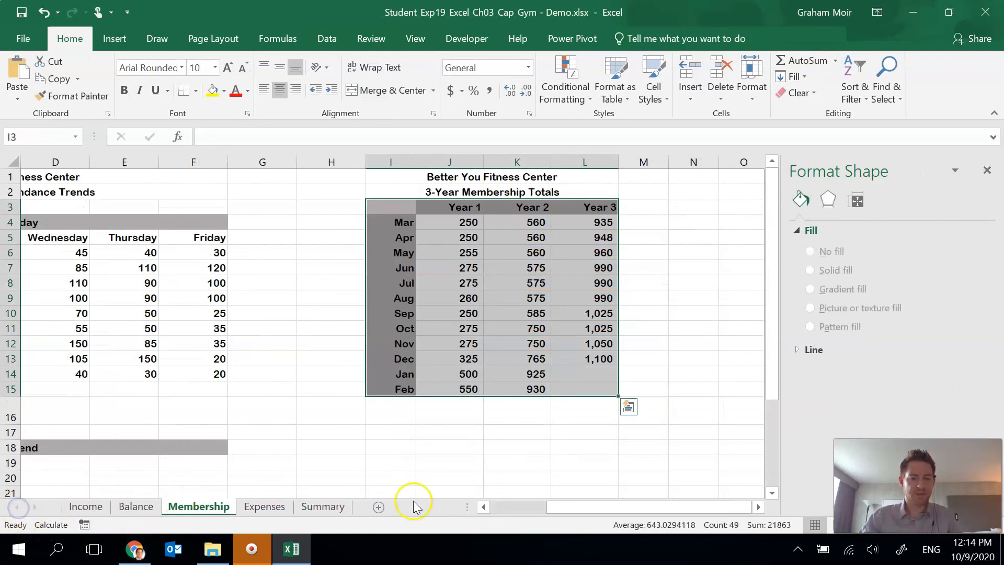
left_click(398, 452)
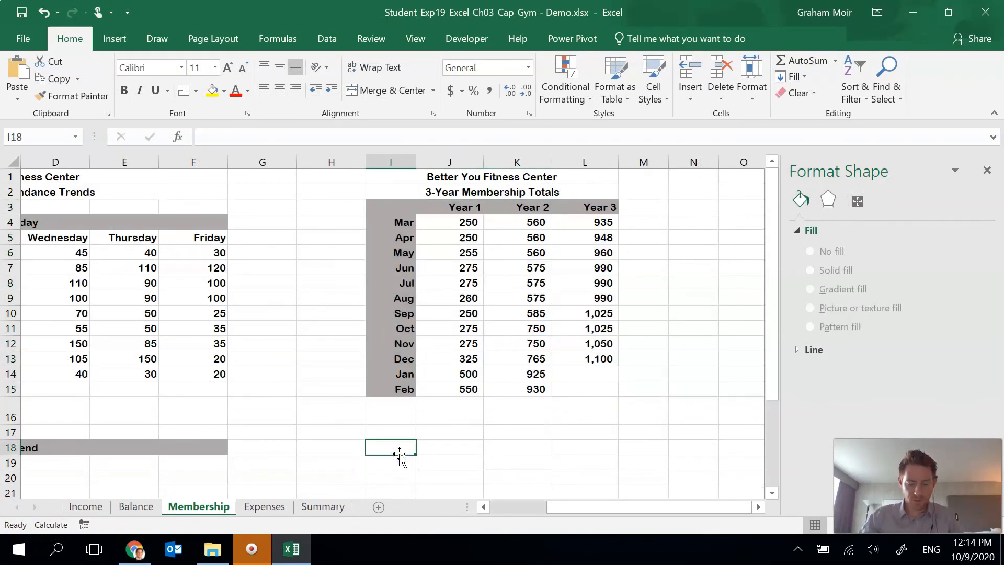
double_click(483, 507)
left_click(483, 507)
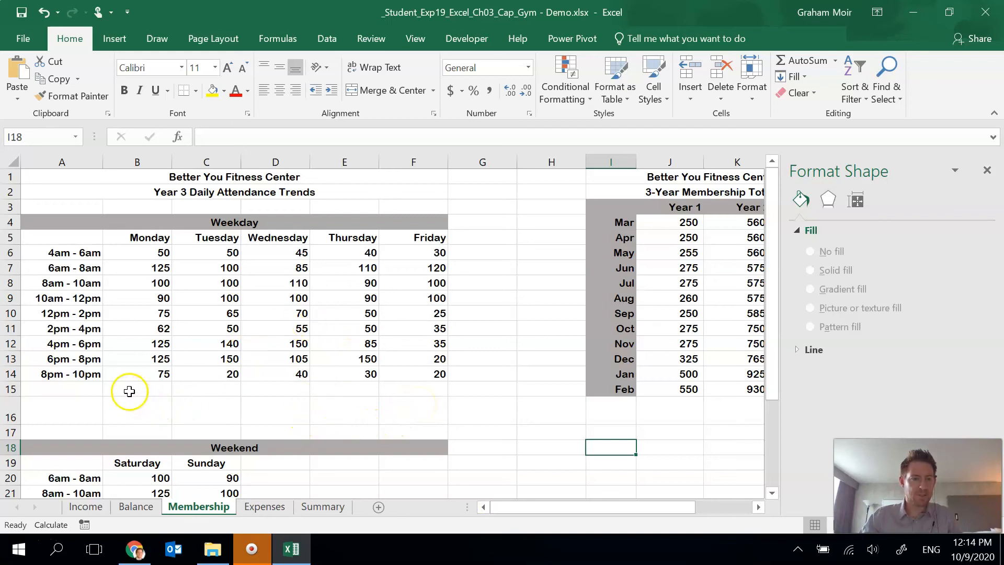
left_click(135, 415)
left_click_drag(135, 415, 404, 406)
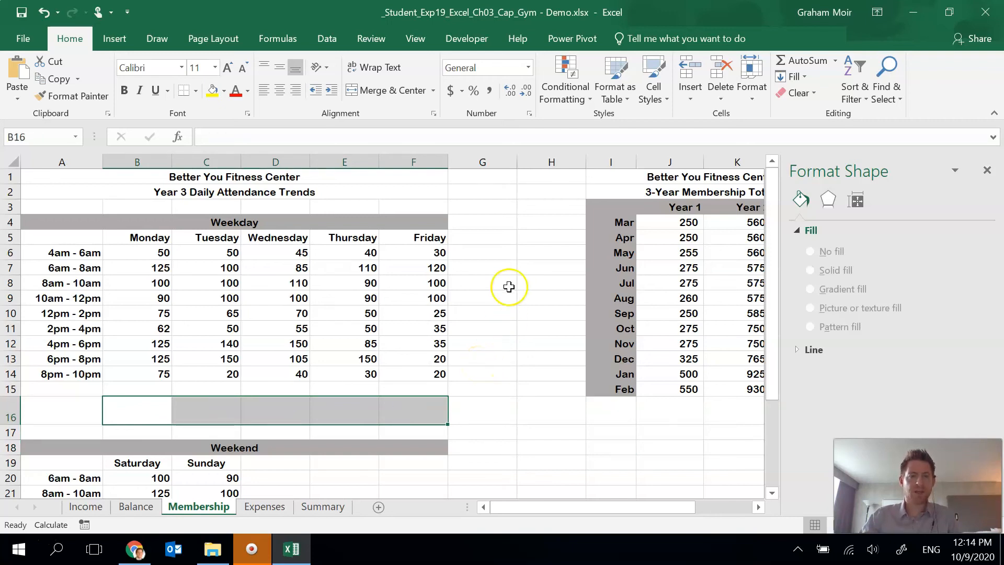
left_click(120, 42)
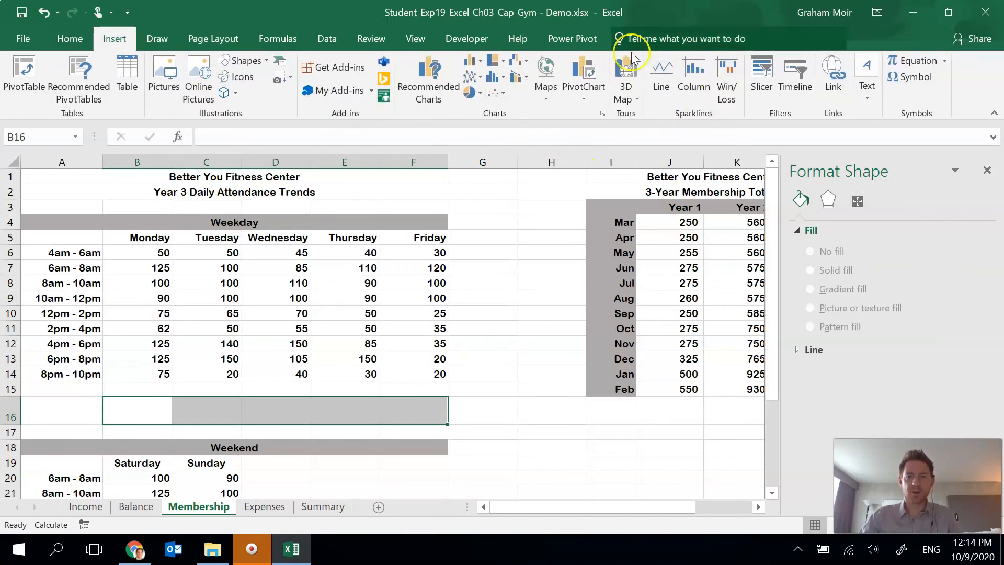
left_click(693, 89)
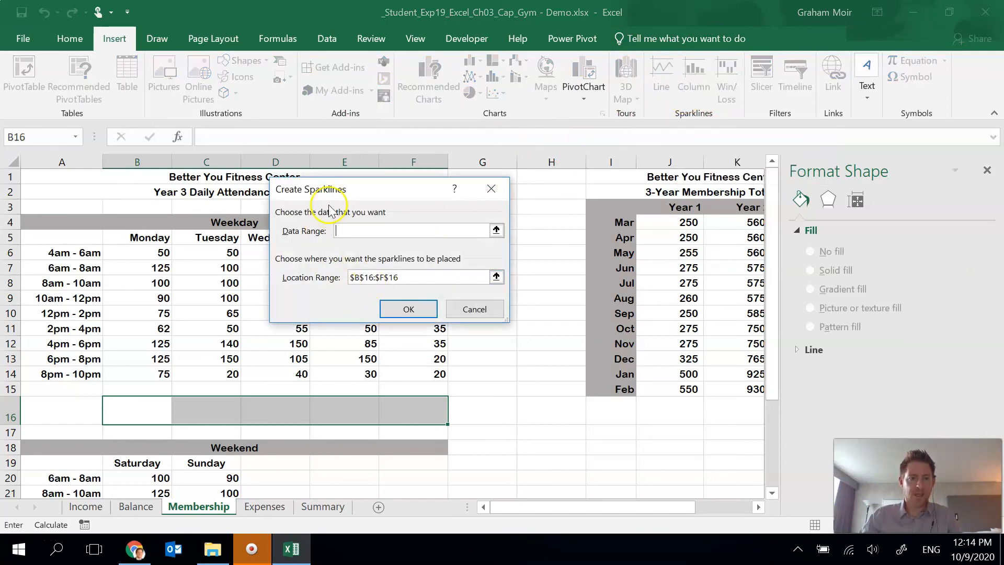
left_click_drag(334, 199, 566, 192)
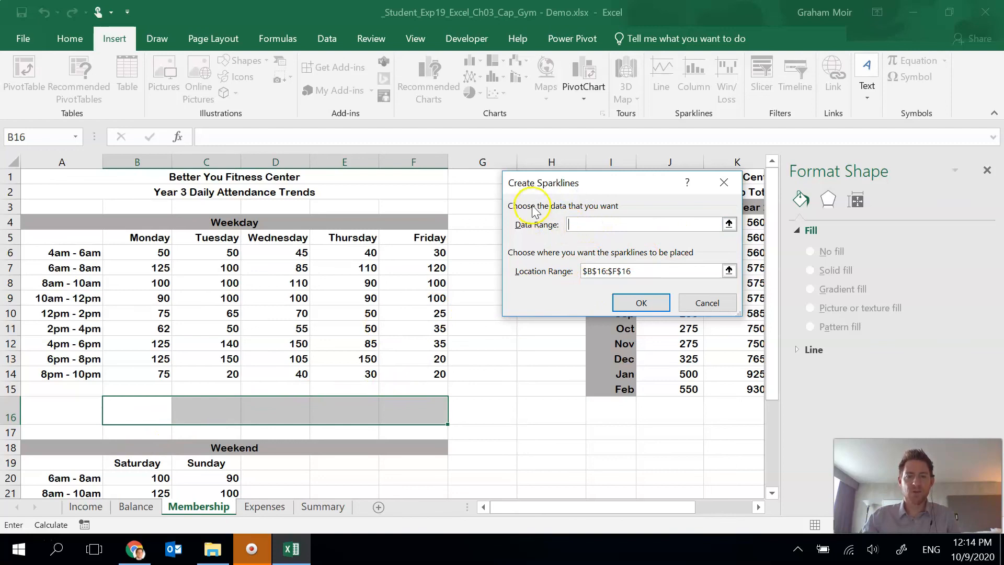
left_click(729, 225)
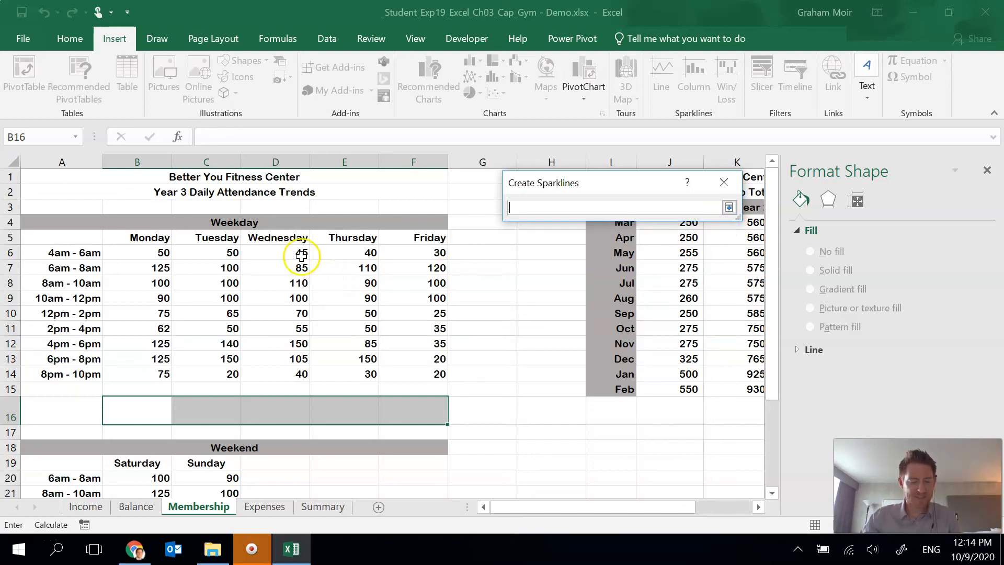
left_click(152, 251)
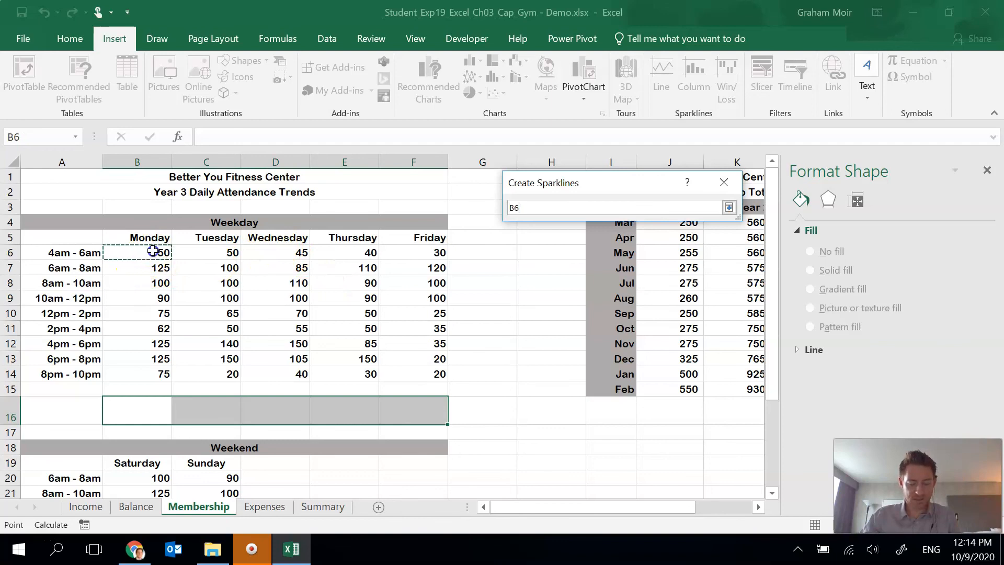
left_click_drag(152, 251, 416, 368)
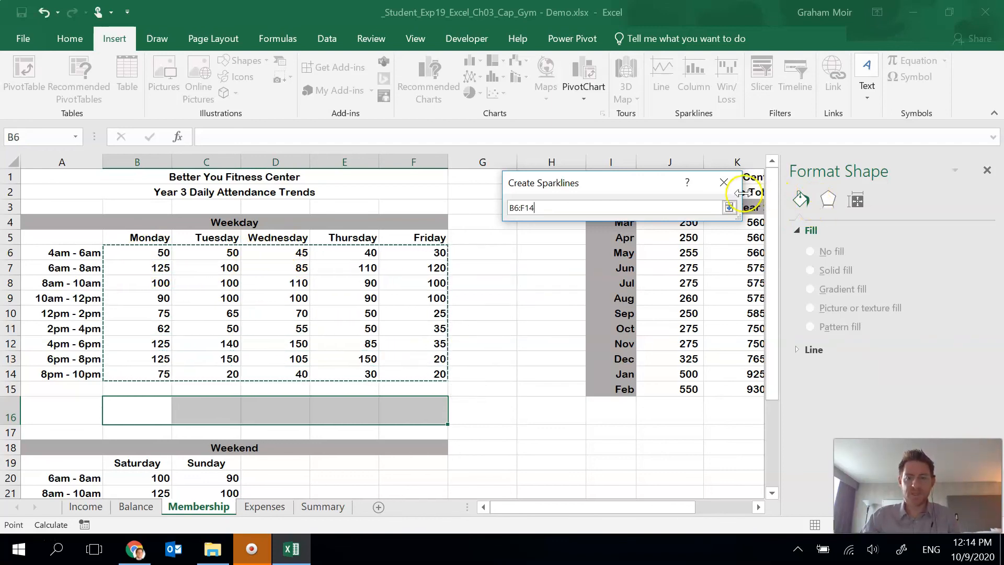
left_click(728, 208)
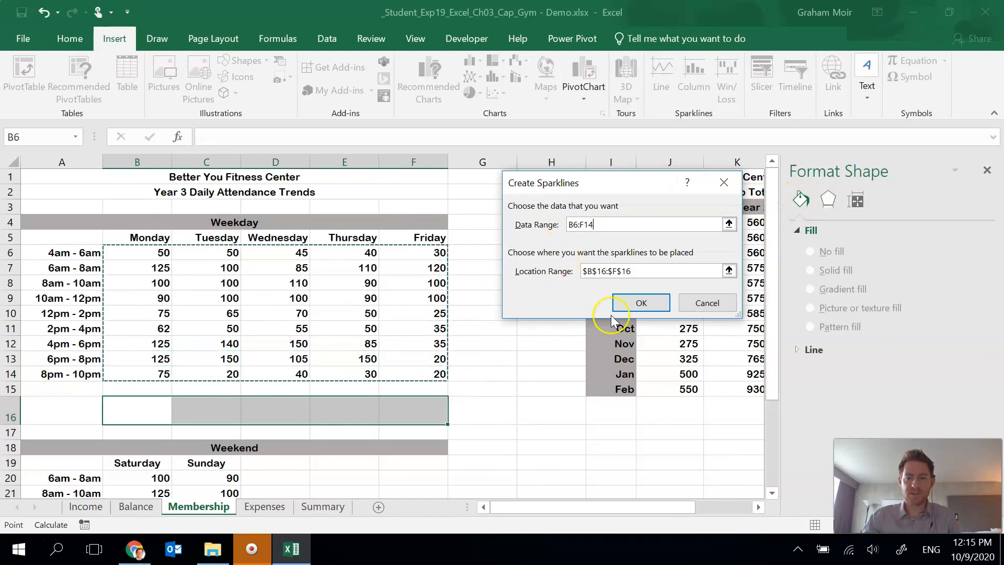
left_click(637, 308)
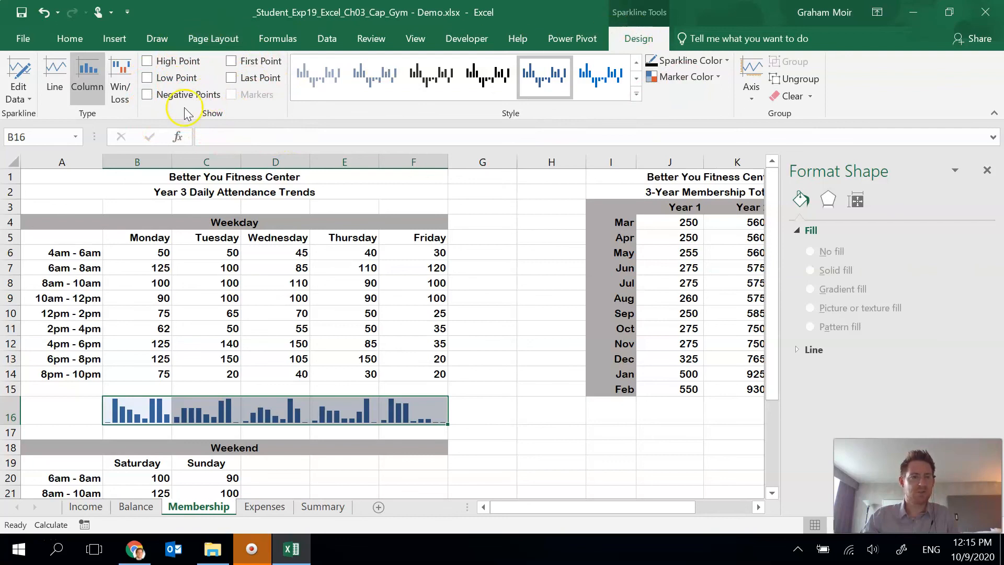
- Mark the high points on the weekday attendance sparklines and close the Format Shape pane
left_click(160, 63)
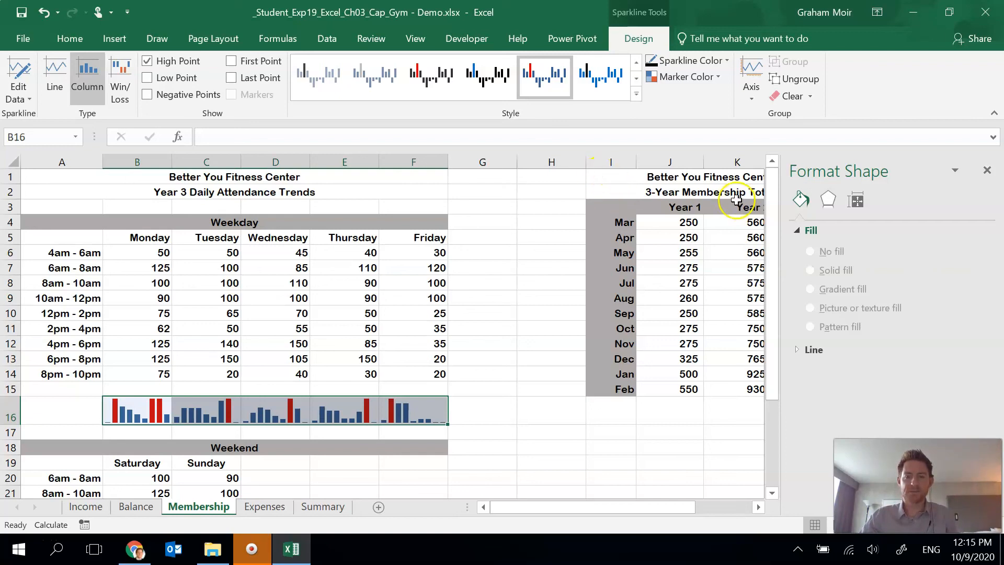
left_click(987, 170)
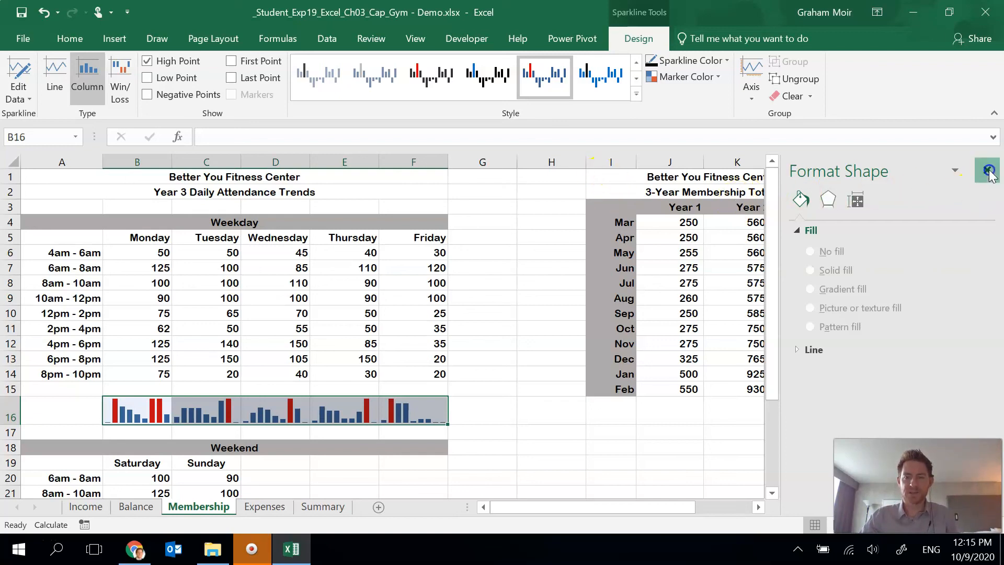
left_click(572, 283)
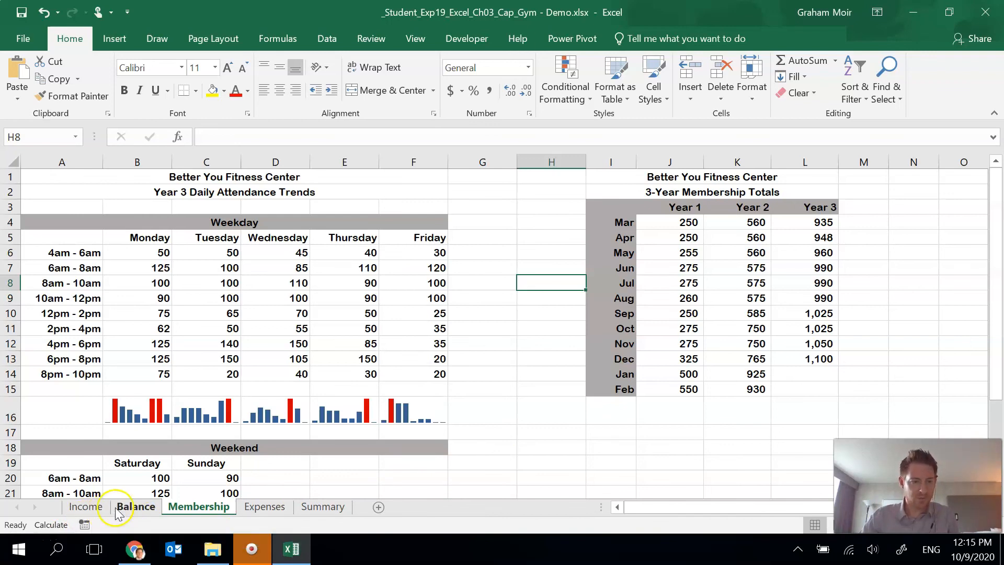
- Add a Membership sheet footer with "Exploring Series" on the left, the sheet name code in the center and the file name code on the right
left_click(191, 513)
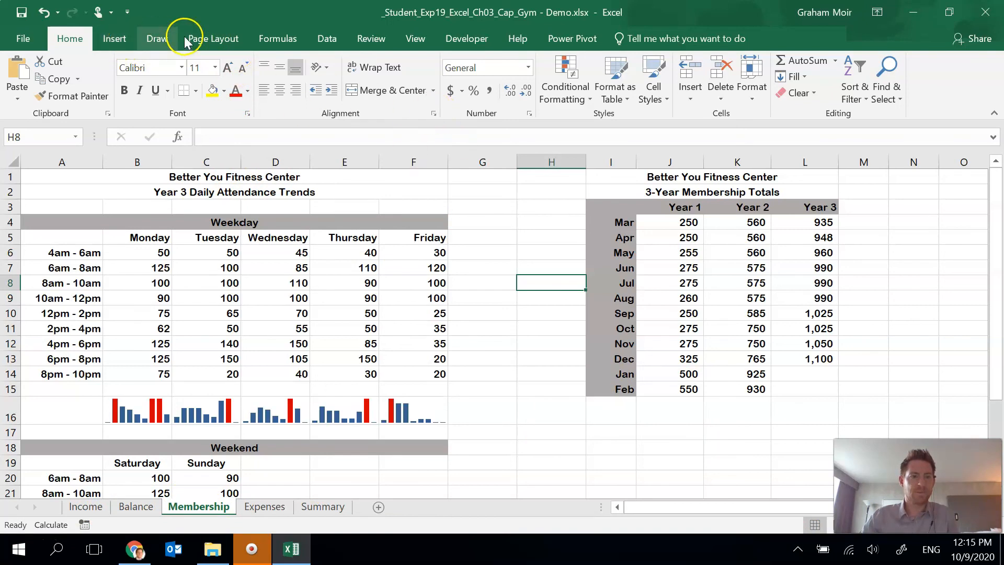
left_click(213, 39)
left_click(346, 114)
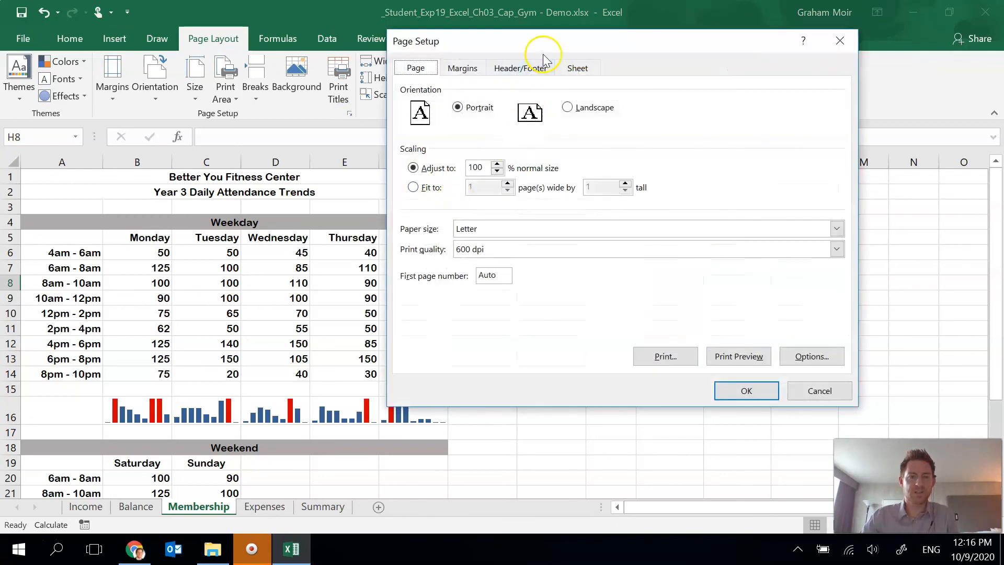
left_click(520, 68)
left_click(690, 182)
left_click(457, 278)
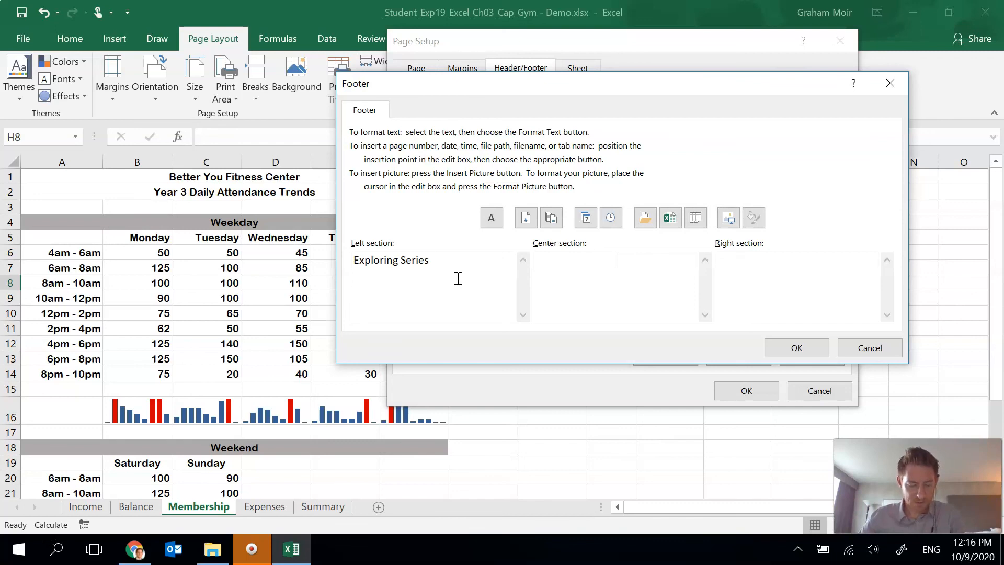
left_click(695, 217)
left_click(730, 267)
left_click(756, 259)
left_click(667, 215)
left_click(774, 348)
left_click(745, 390)
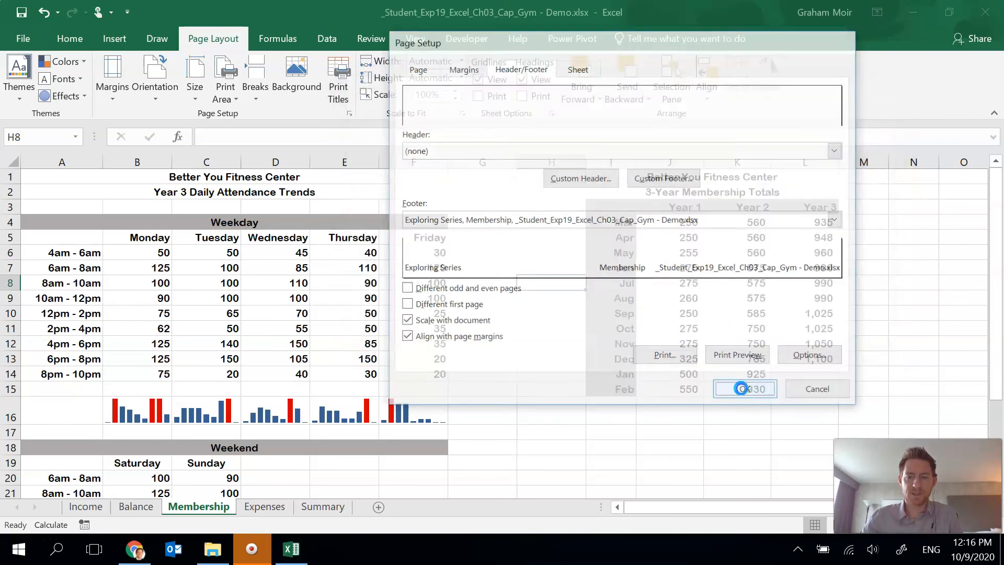
- Add a custom footer to the Expenses chart sheet: "Exploring Series" left, sheet name code center, file name code right
left_click(268, 507)
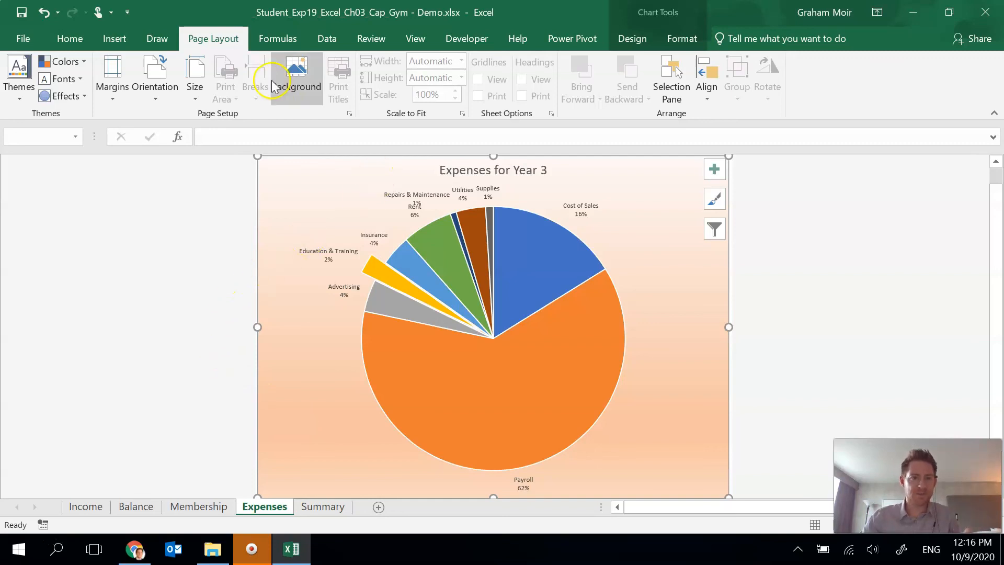
left_click(349, 114)
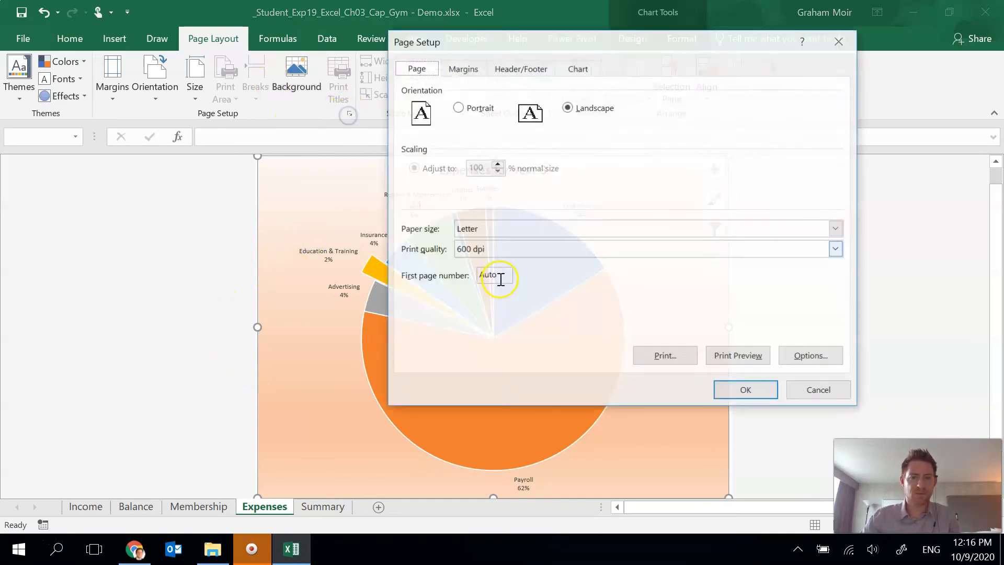
left_click(521, 67)
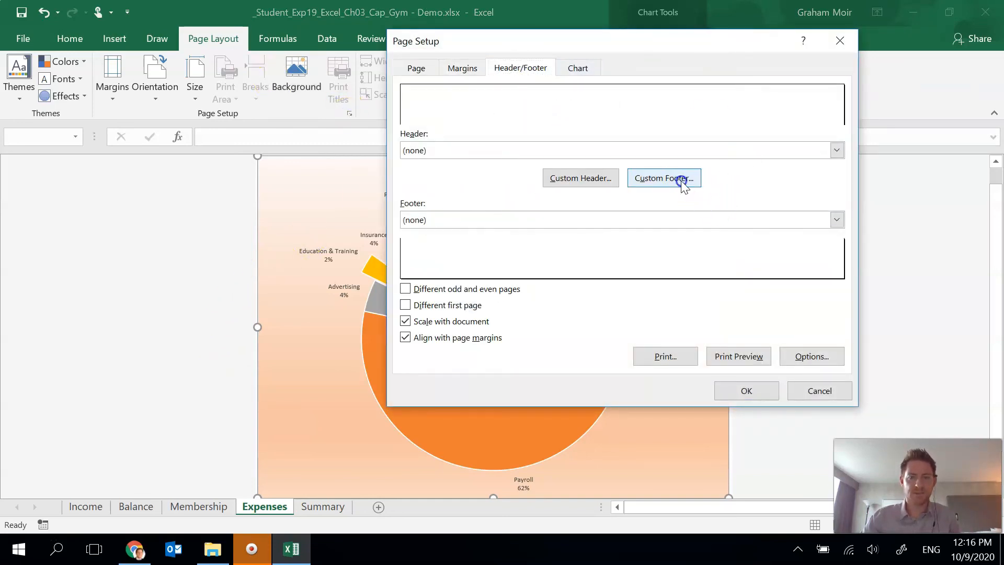
left_click(663, 174)
type("Exploring Series")
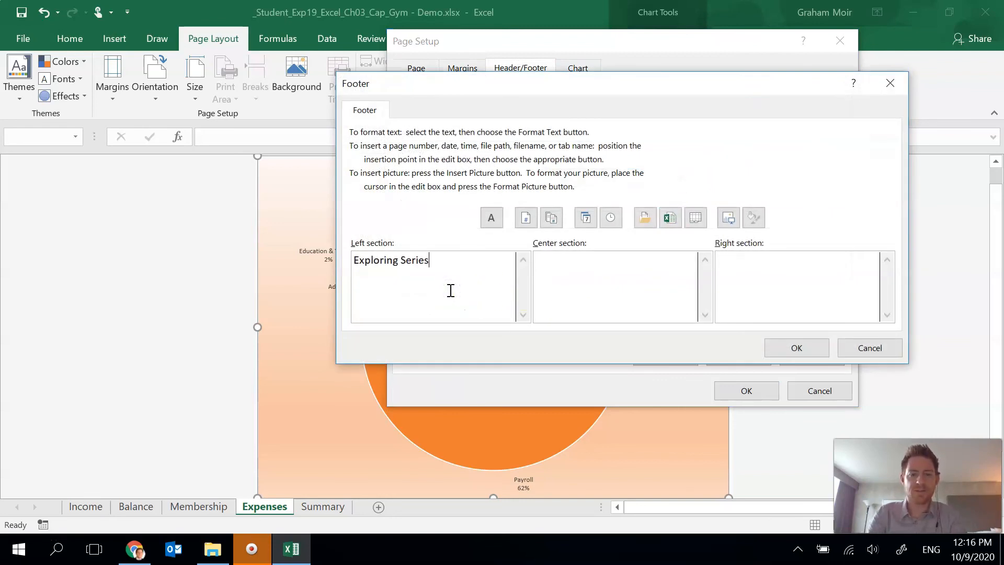
key("Tab")
left_click(695, 226)
key("Tab")
left_click(668, 218)
left_click(797, 347)
left_click(750, 389)
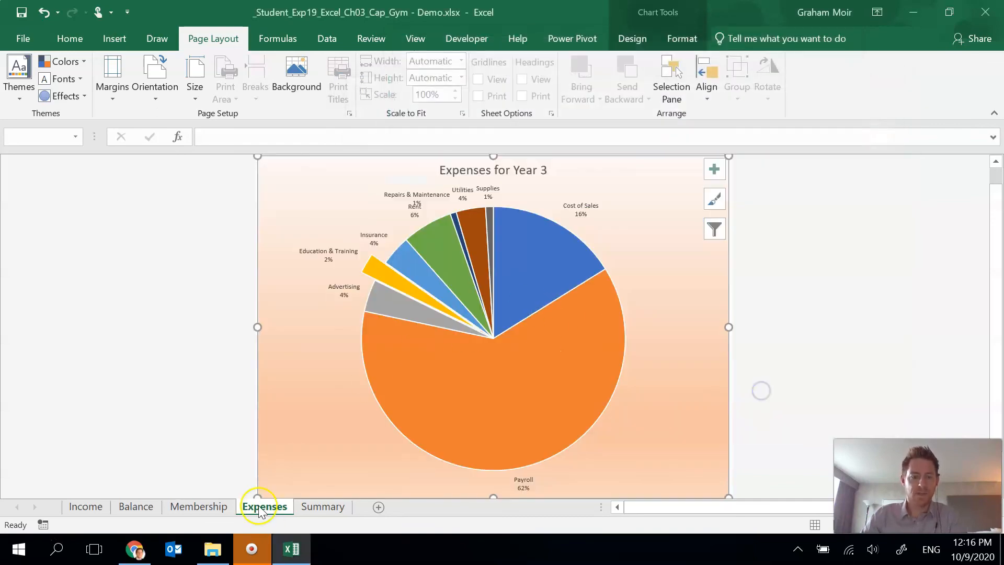
- Add a custom footer on the Summary sheet: "Exploring Series" left, sheet name code center, file name code right
left_click(317, 511)
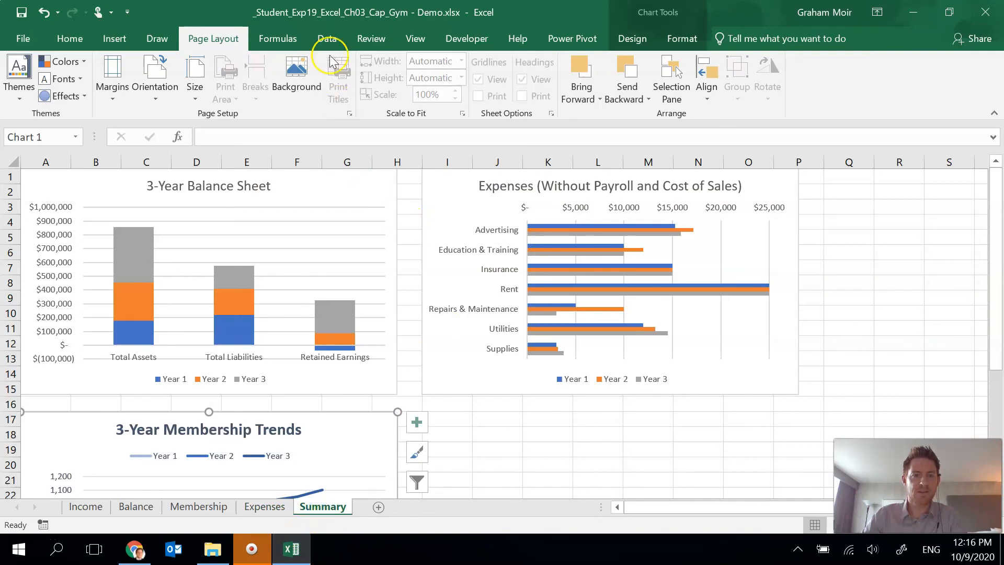
left_click(348, 112)
left_click(520, 68)
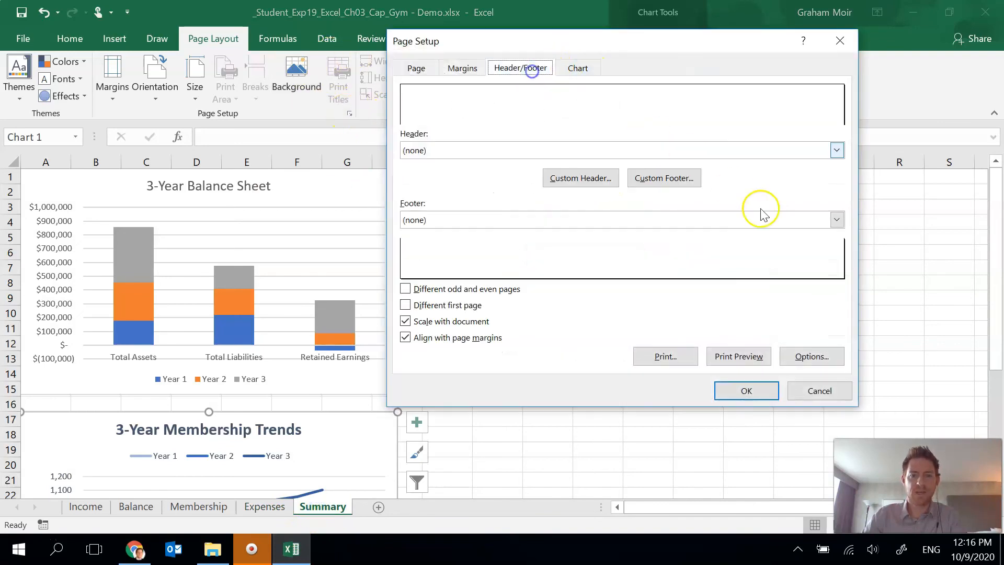
left_click(672, 178)
type("Explorin")
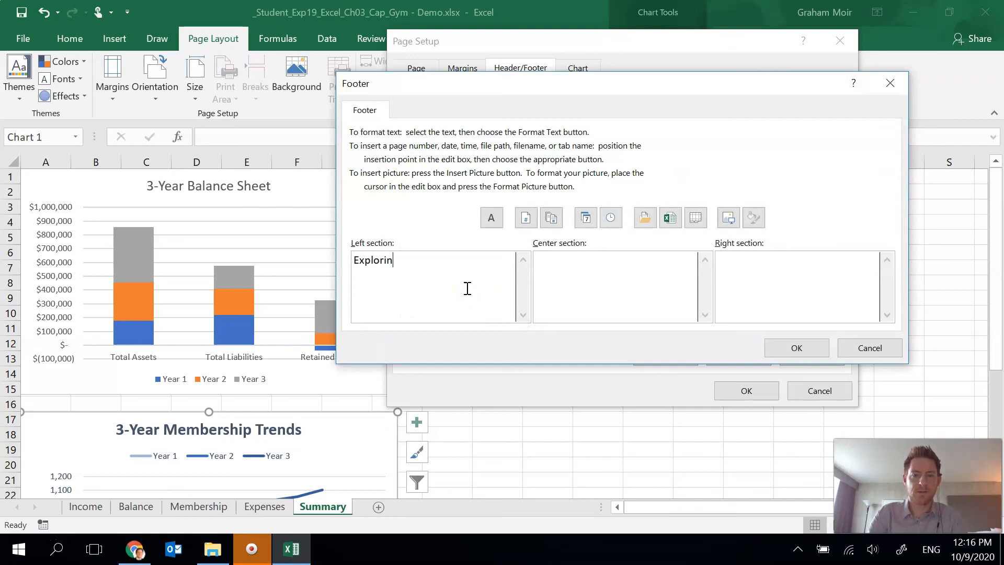
left_click(696, 217)
key("Tab")
left_click(670, 217)
left_click(796, 347)
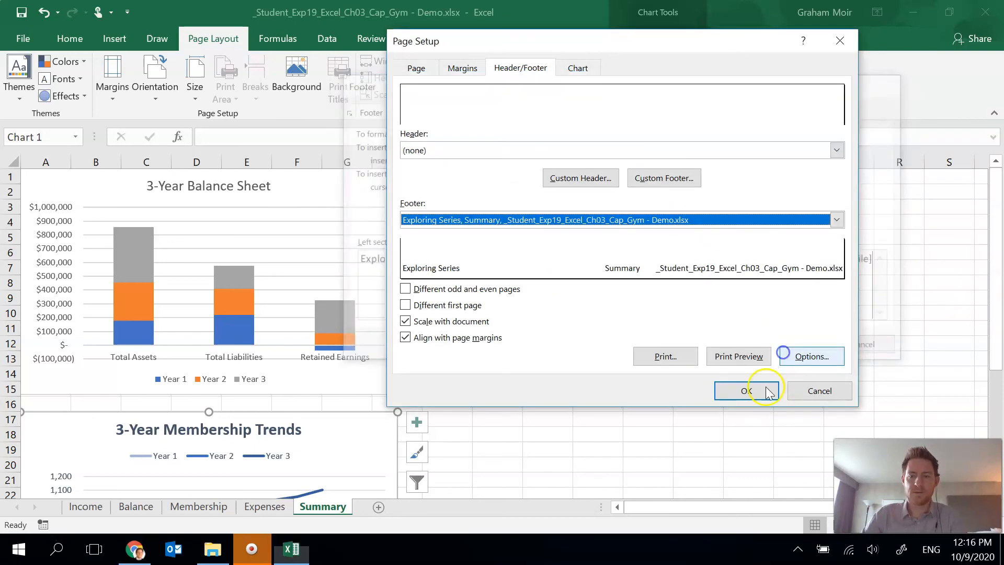
left_click(748, 391)
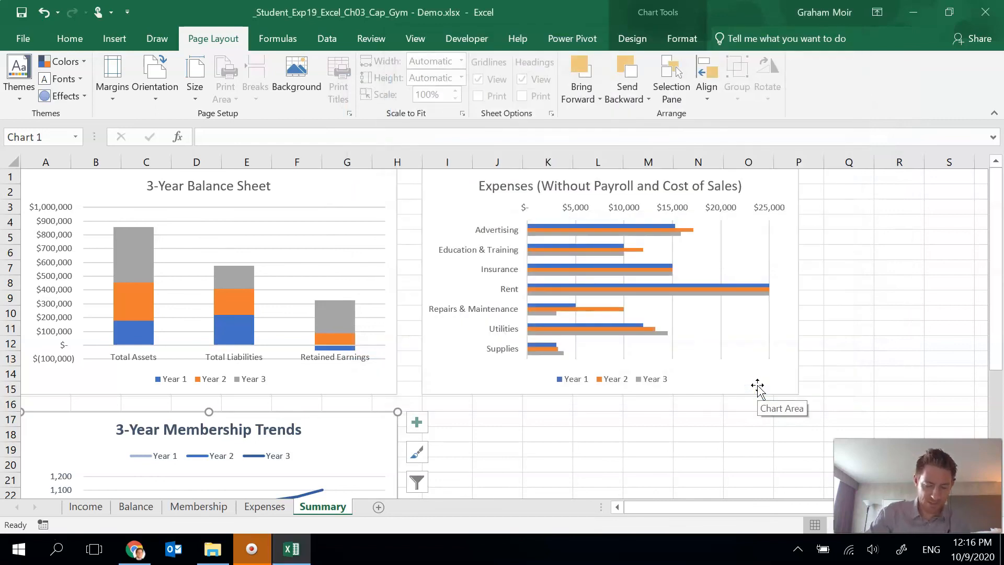